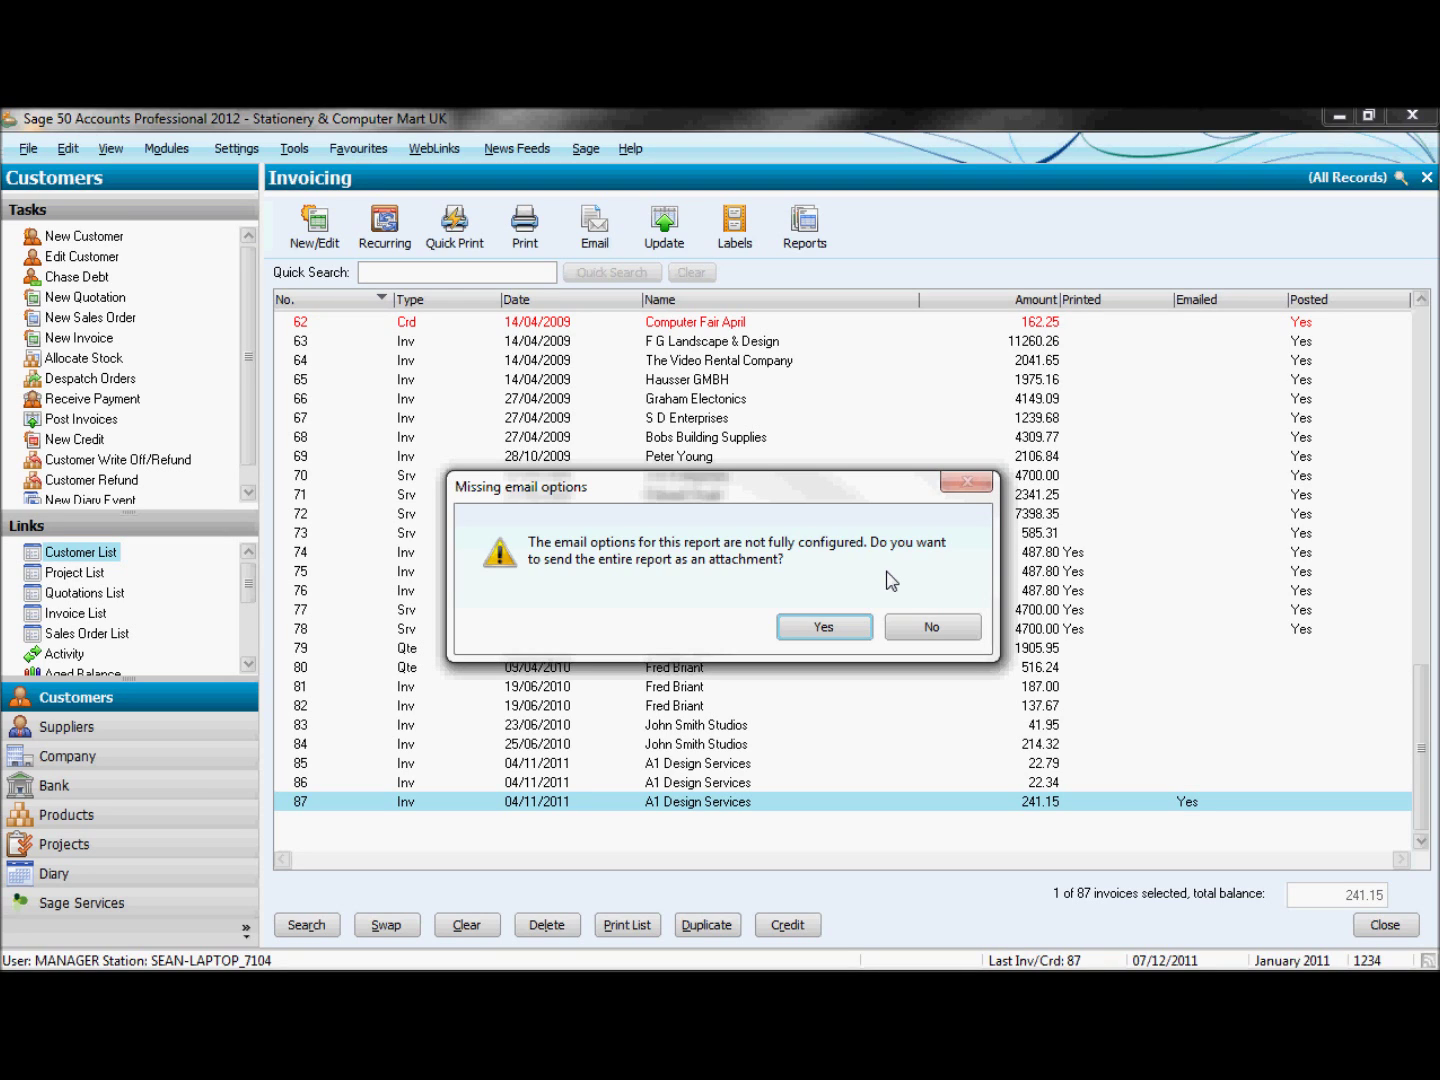
# Decline sending the entire report as an attachment, and open the "A4 Inv\Crd Unit Price, Without Discount" invoice layout for editing in a maximized window
pyautogui.click(949, 636)
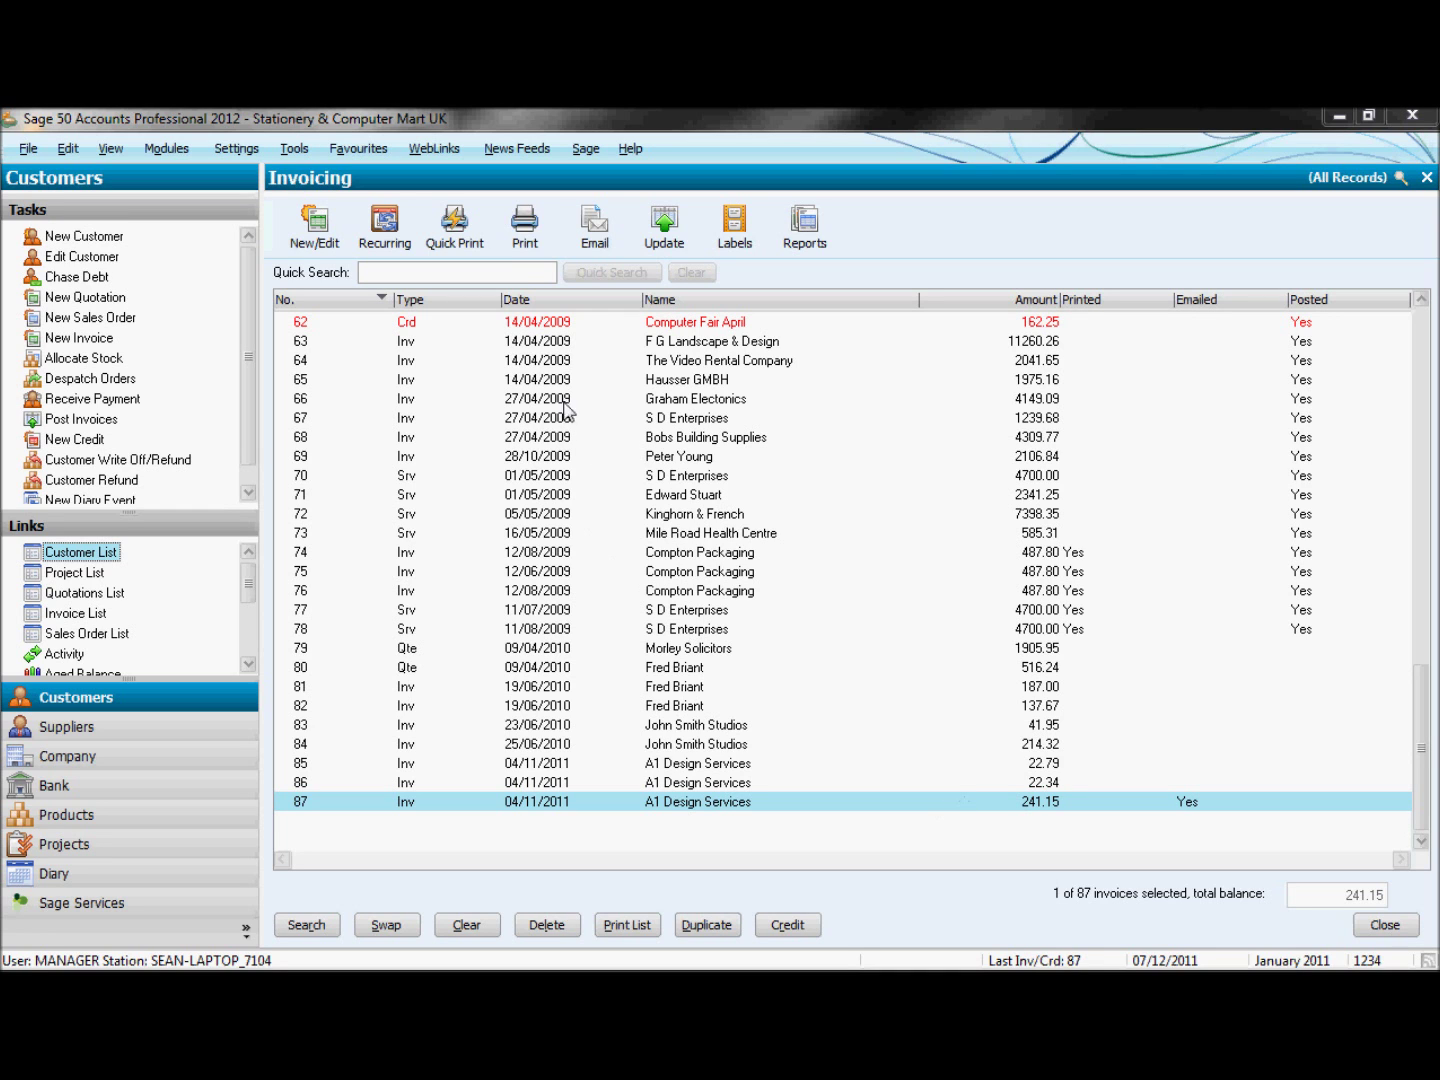
pyautogui.click(520, 246)
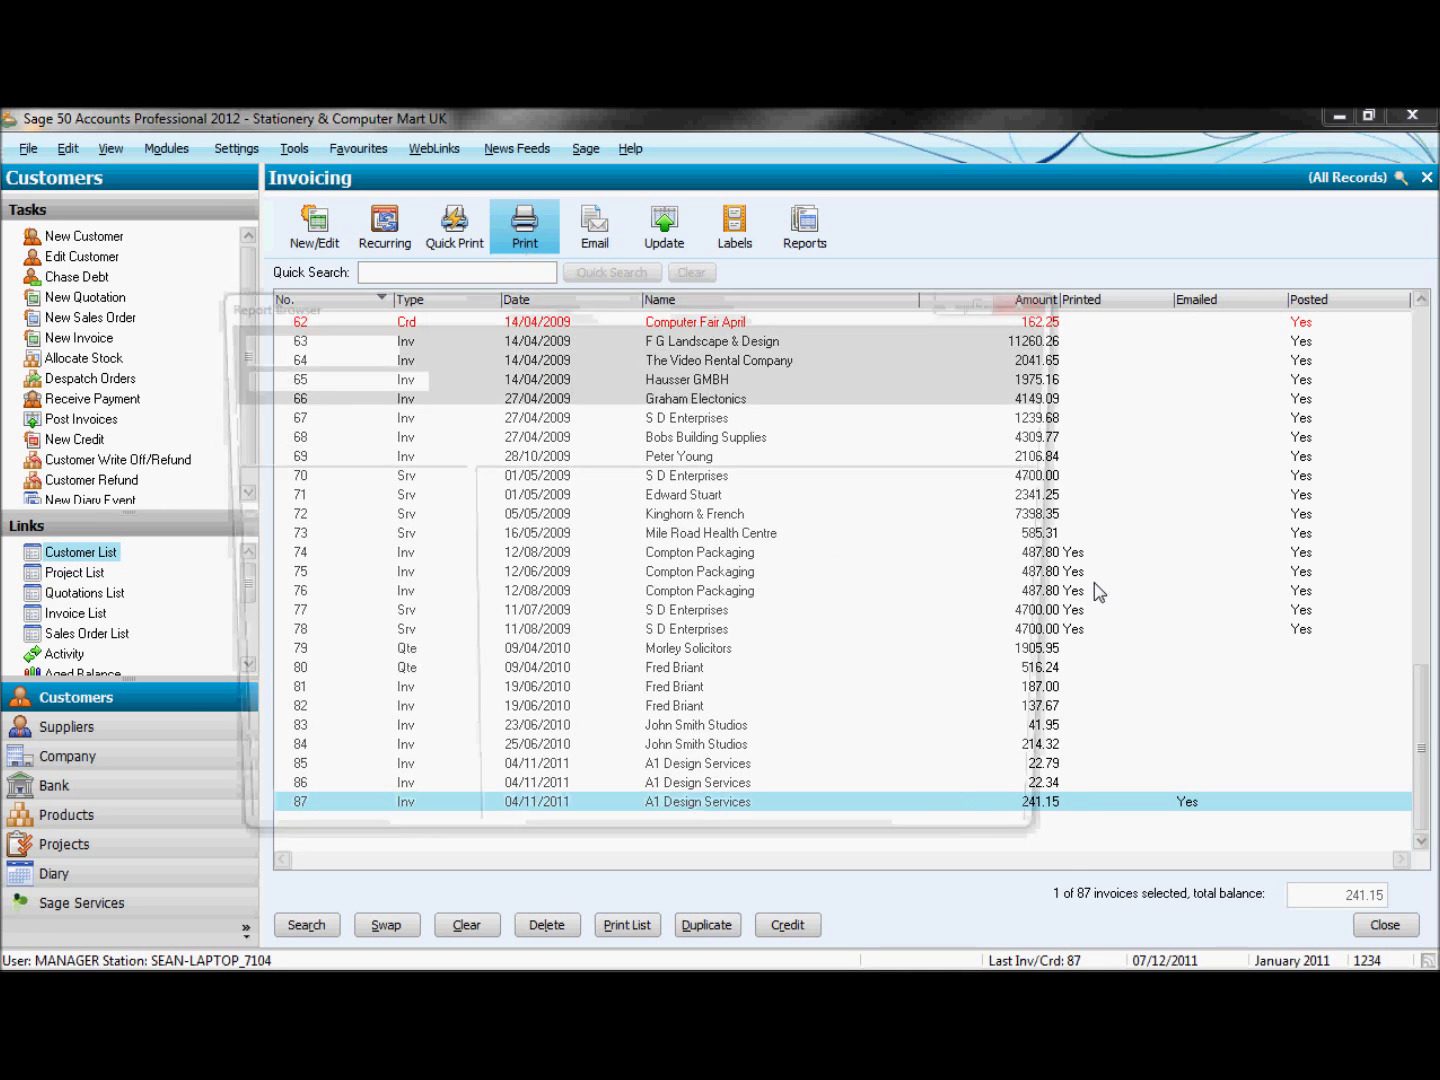
pyautogui.moveTo(1052, 597); pyautogui.dragTo(1052, 696)
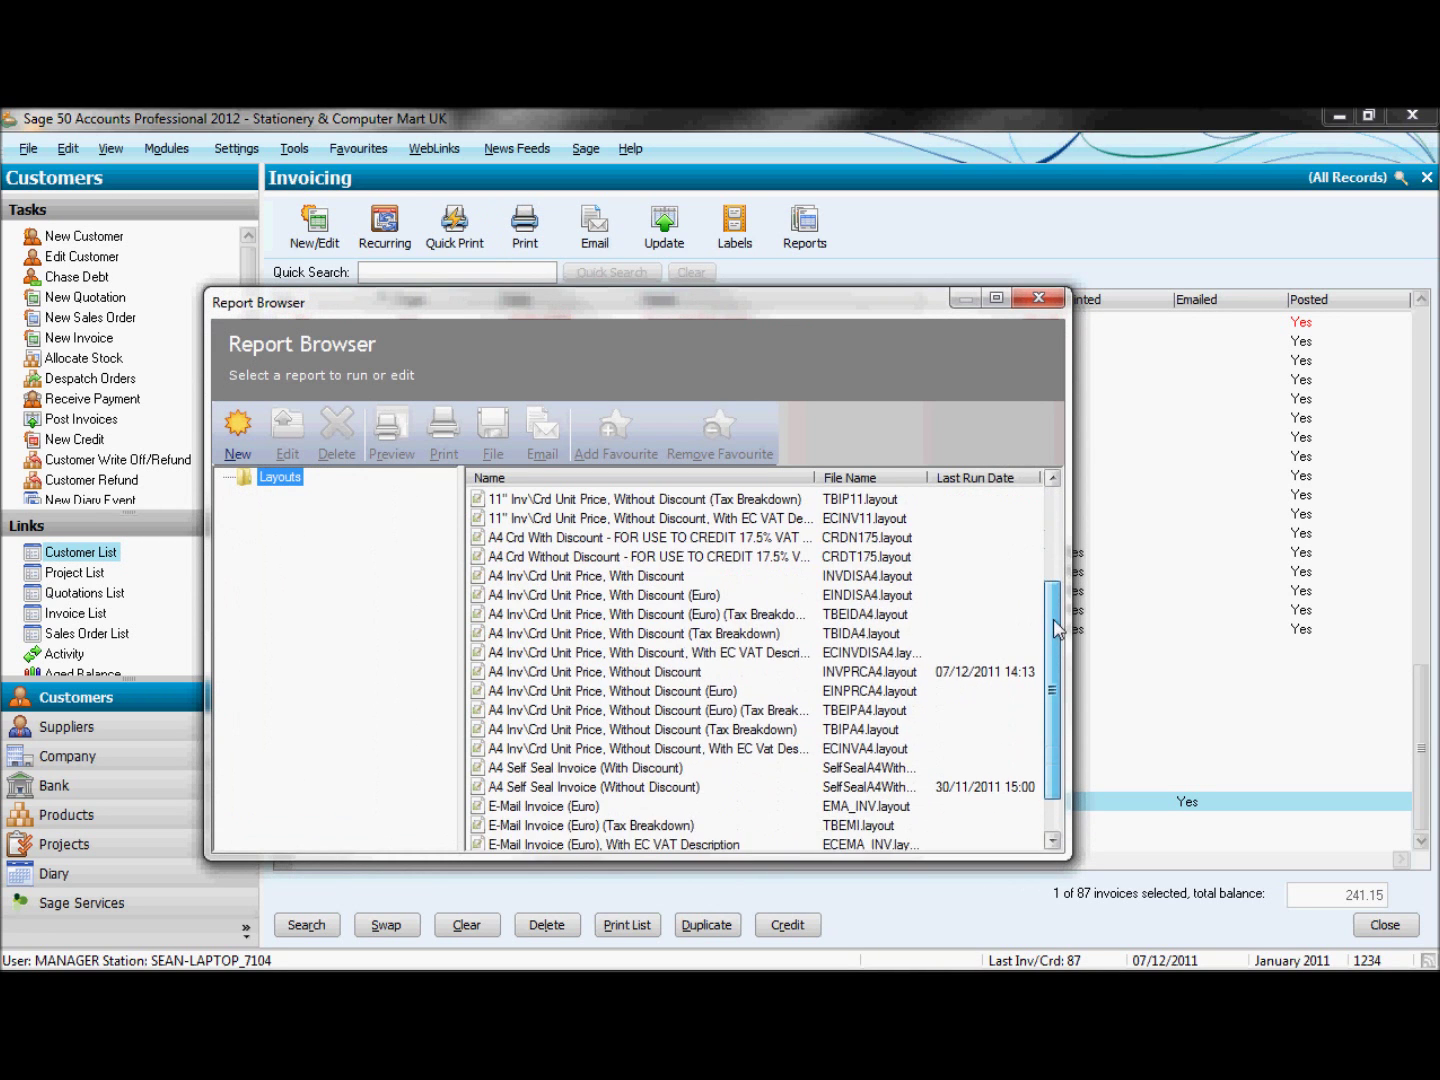
pyautogui.click(654, 679)
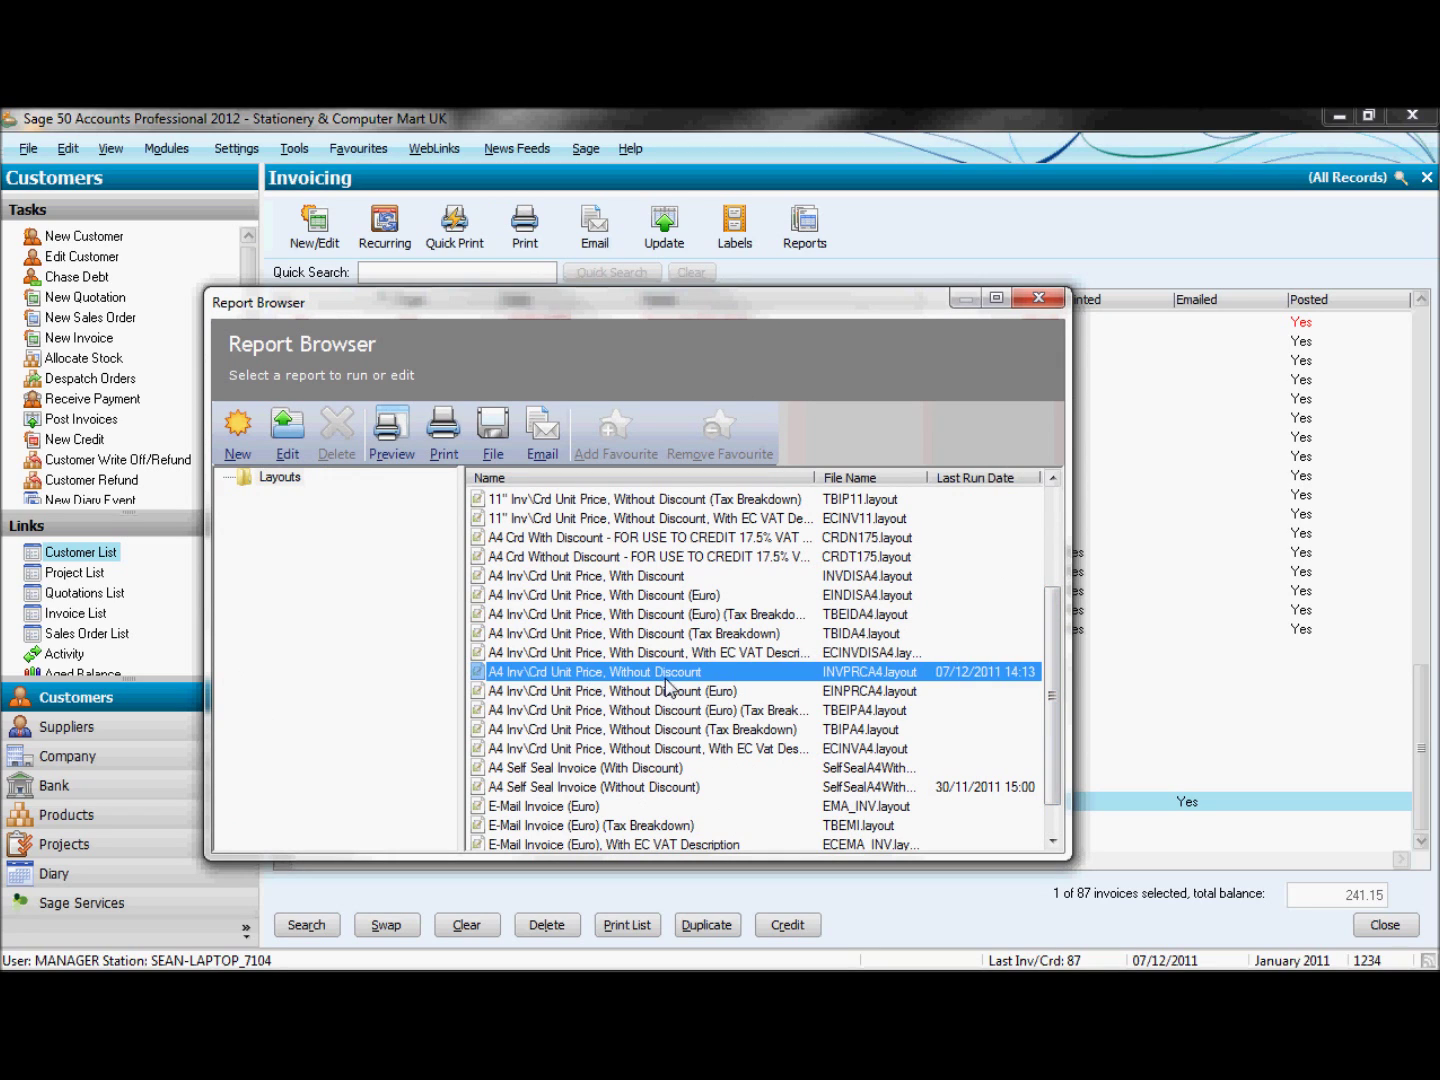
pyautogui.click(288, 433)
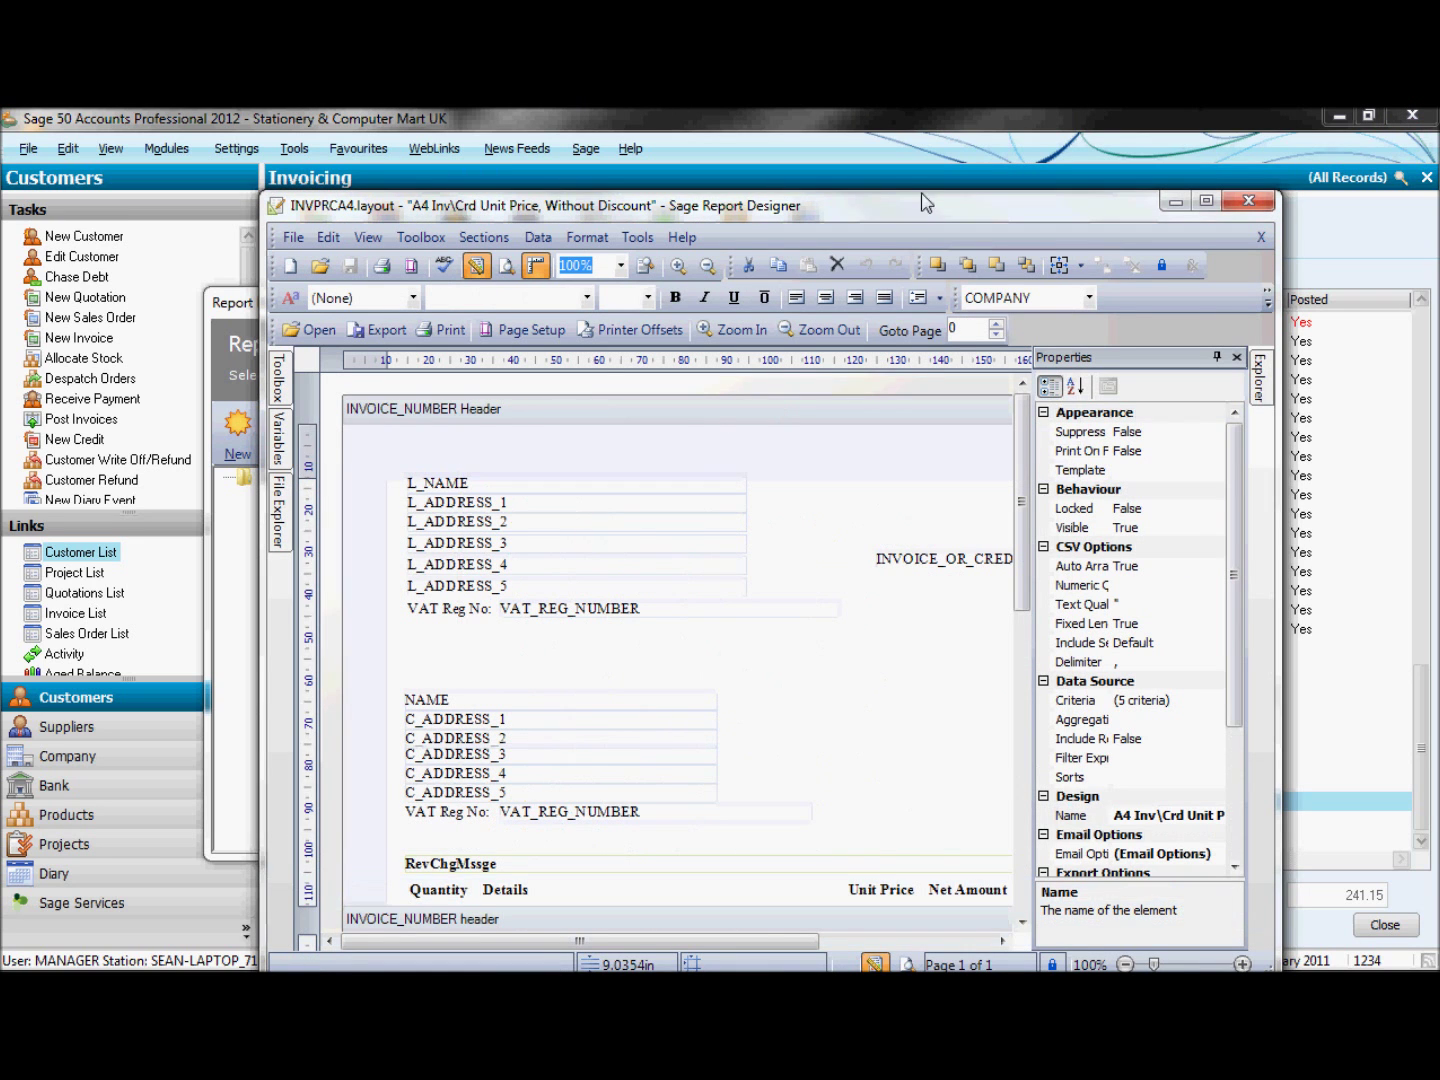
pyautogui.doubleClick(926, 203)
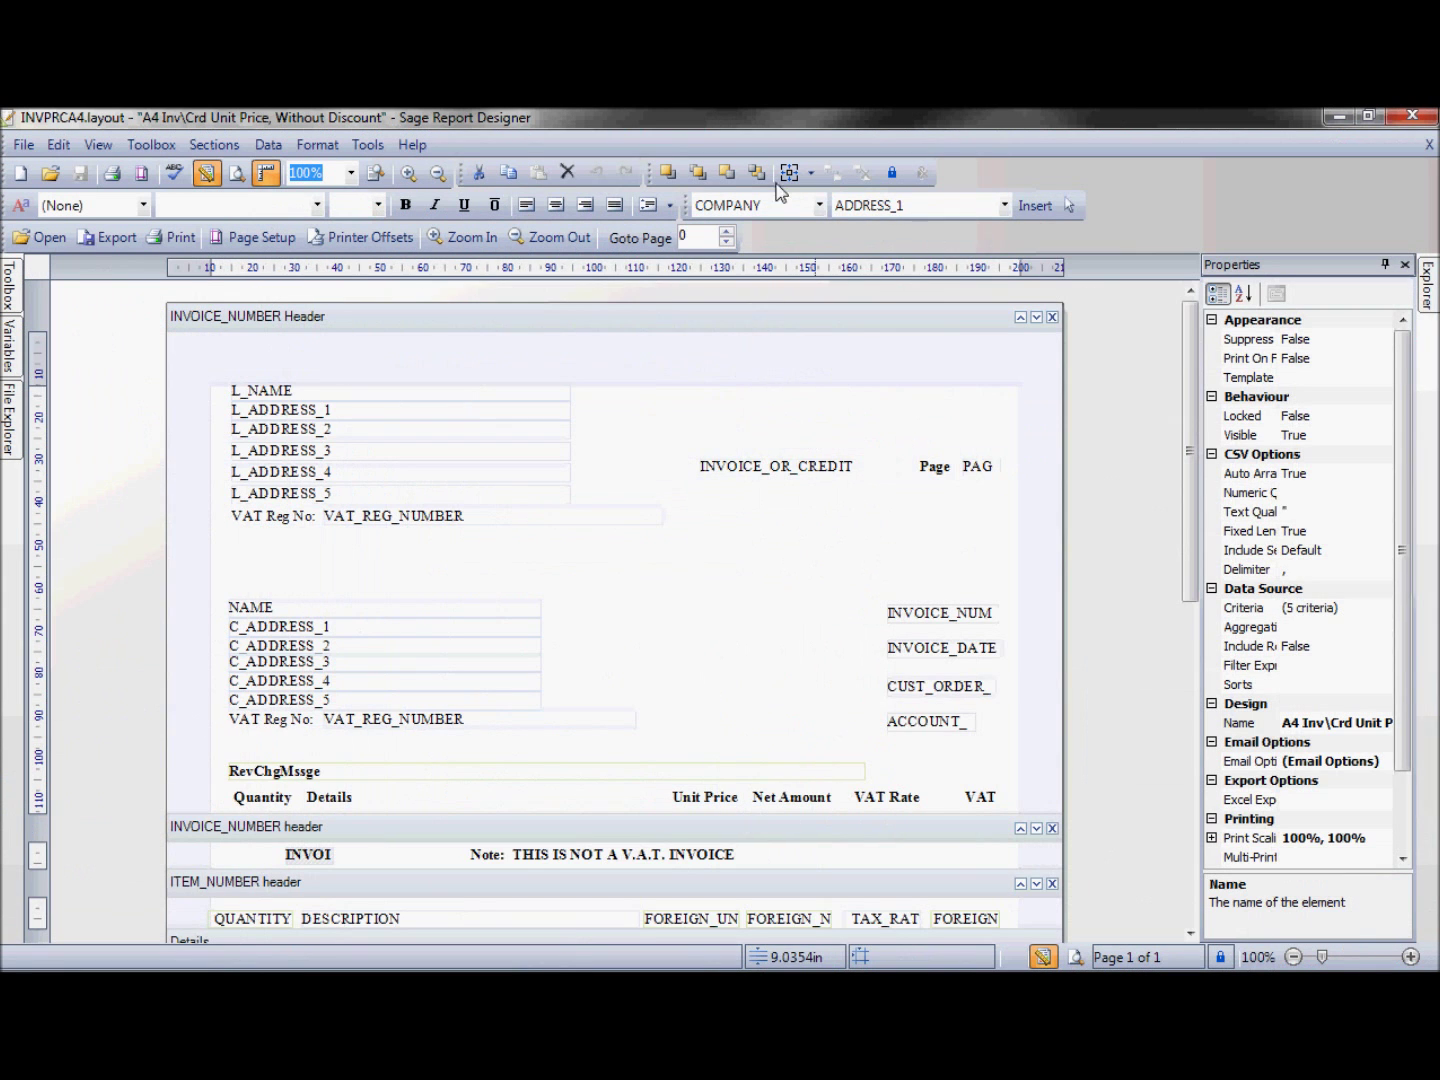
# Choose MAPI as the default email provider in the Report Designer options and apply the setting
pyautogui.click(368, 149)
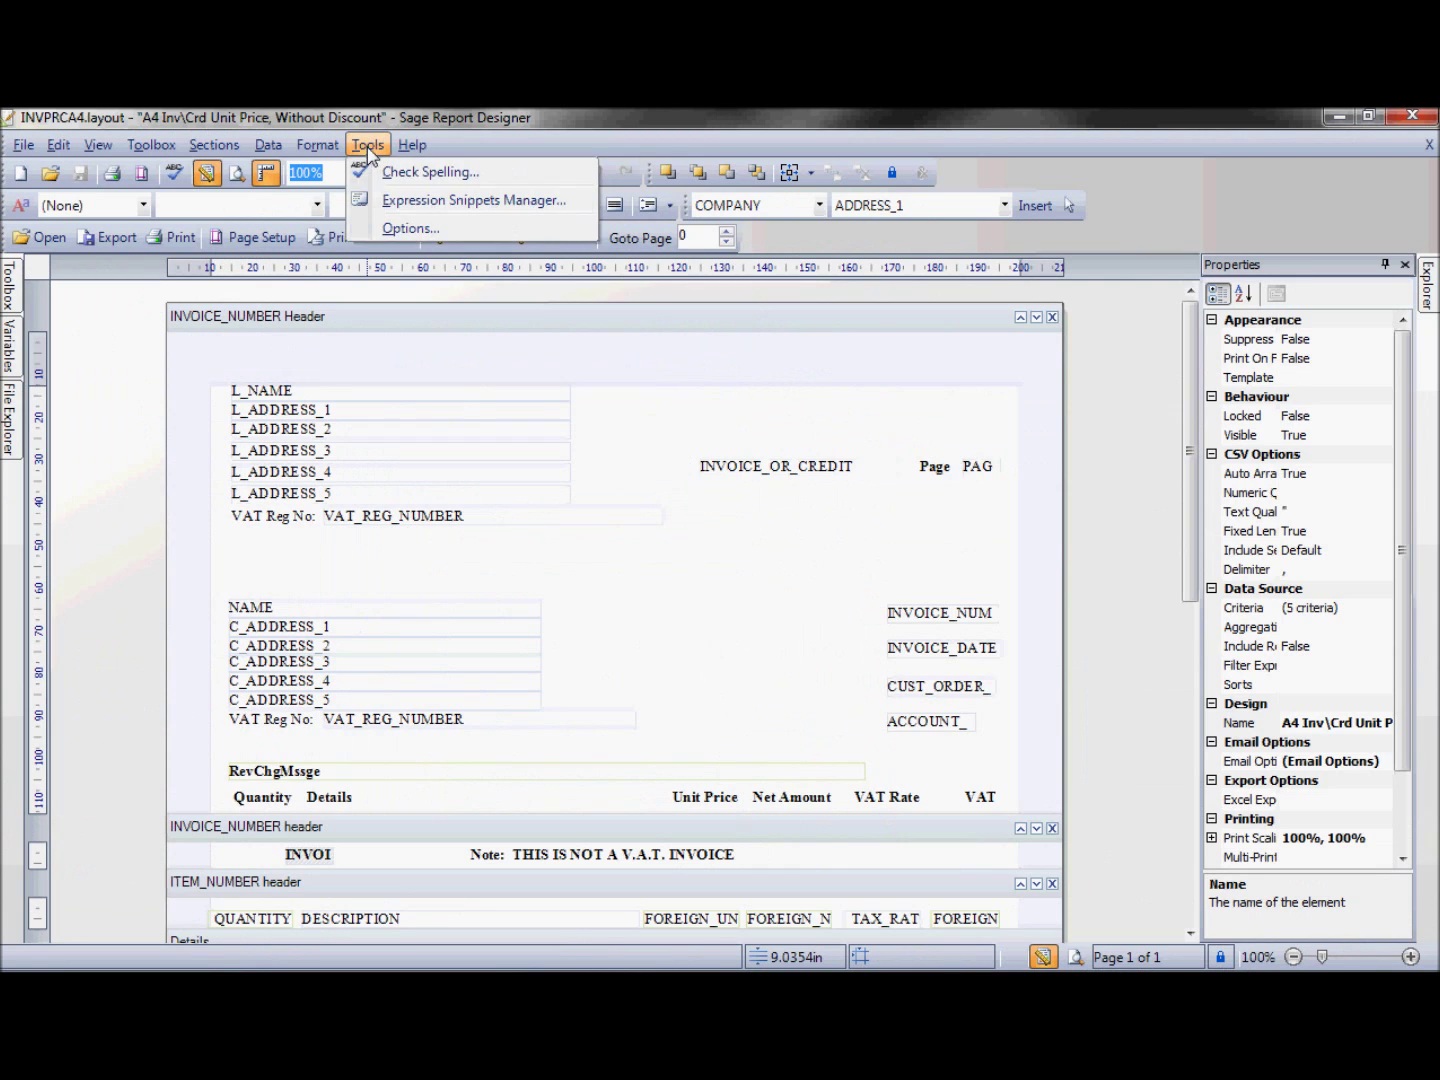
pyautogui.click(389, 229)
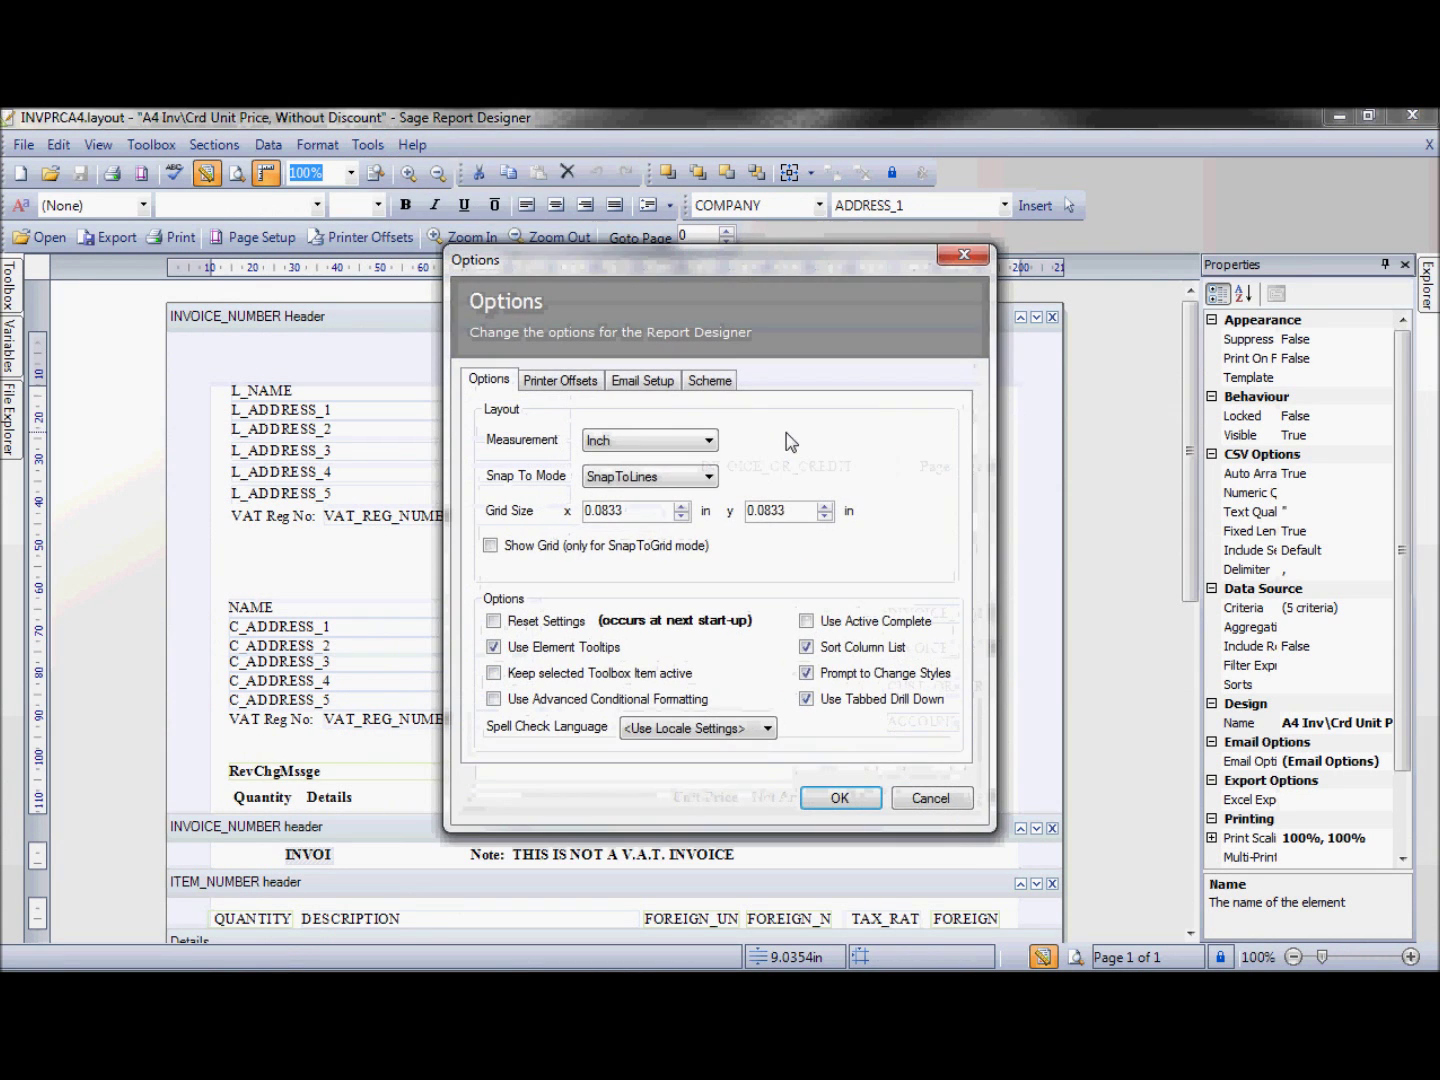
pyautogui.click(646, 383)
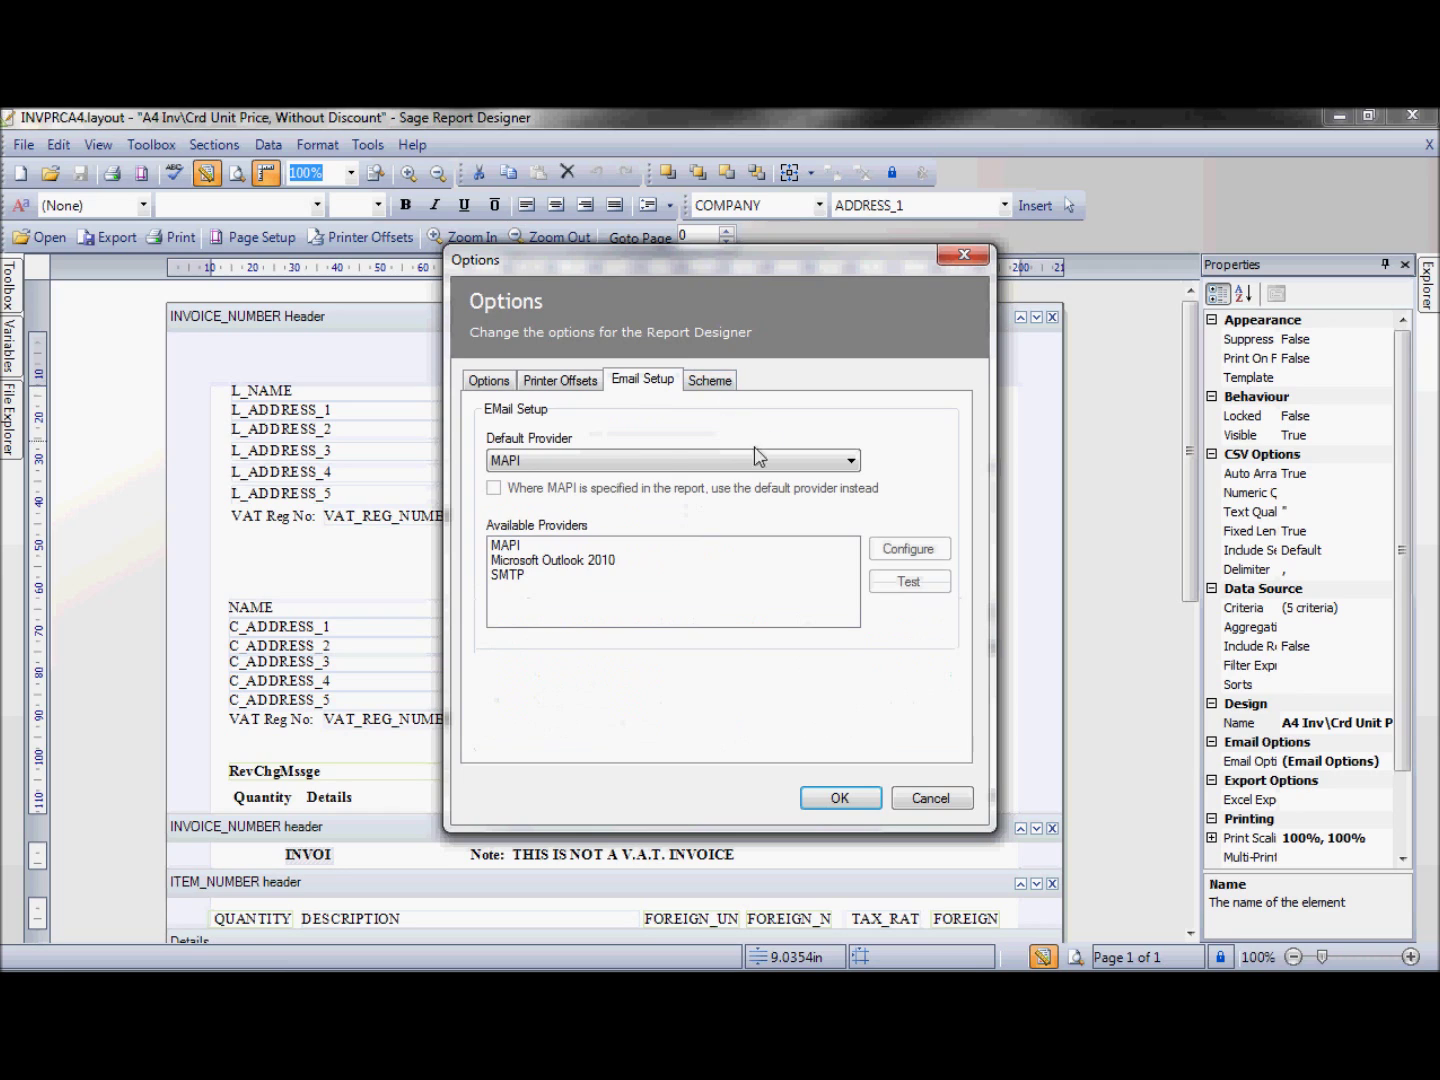
pyautogui.click(613, 463)
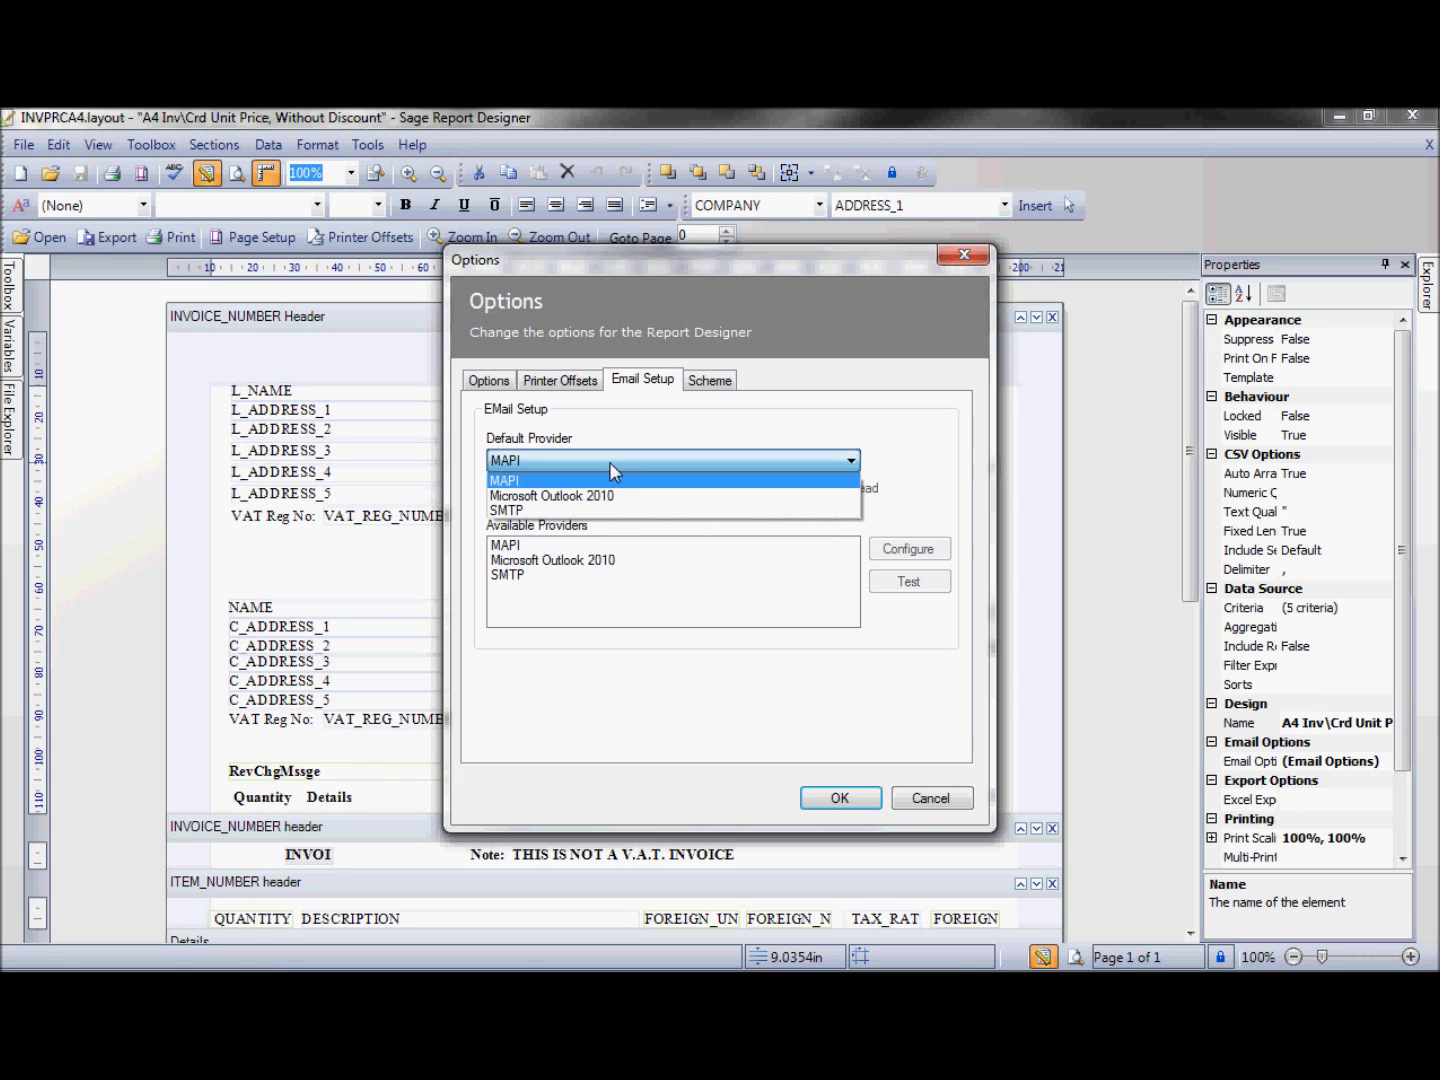
pyautogui.click(613, 496)
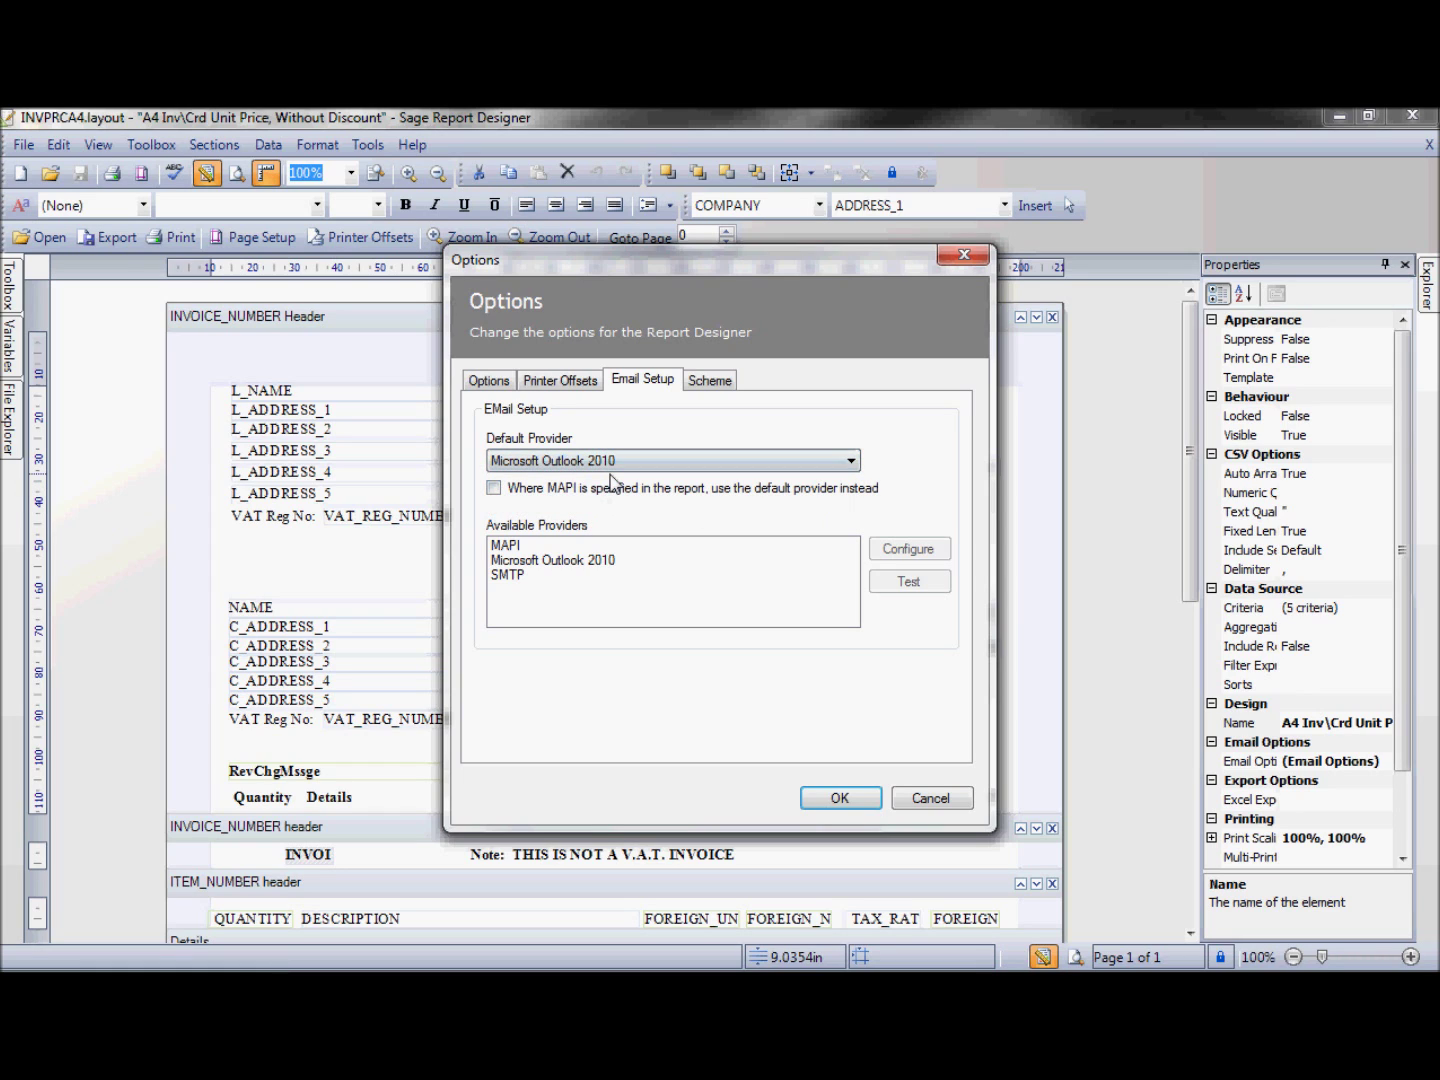
pyautogui.click(613, 463)
pyautogui.click(613, 477)
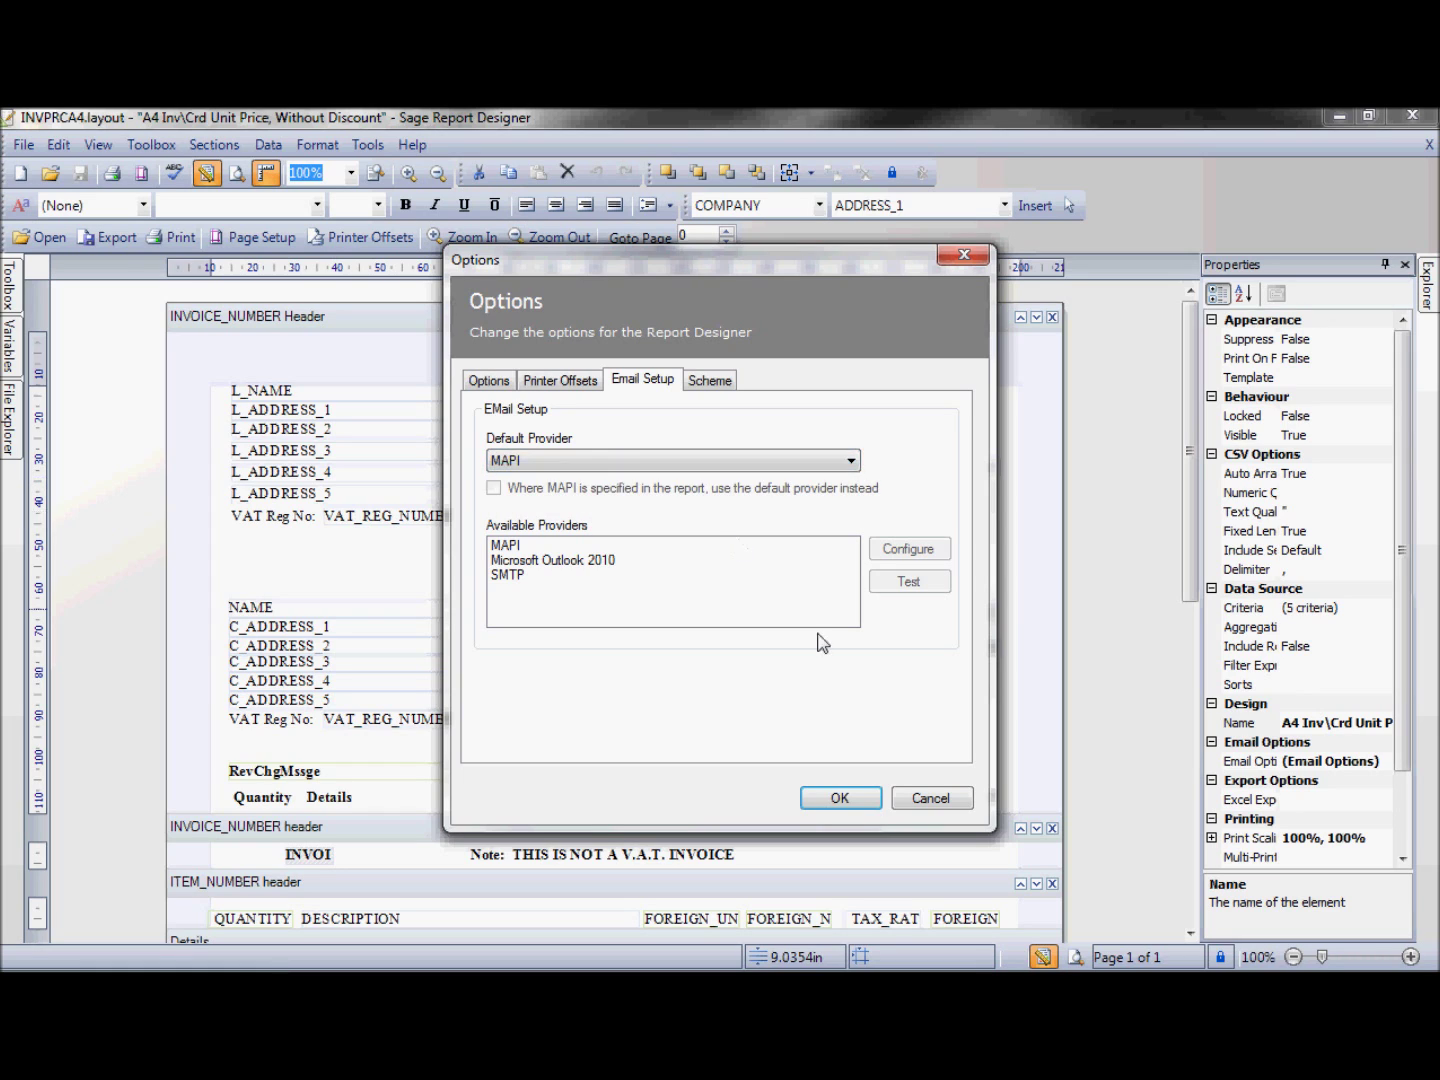
pyautogui.click(841, 797)
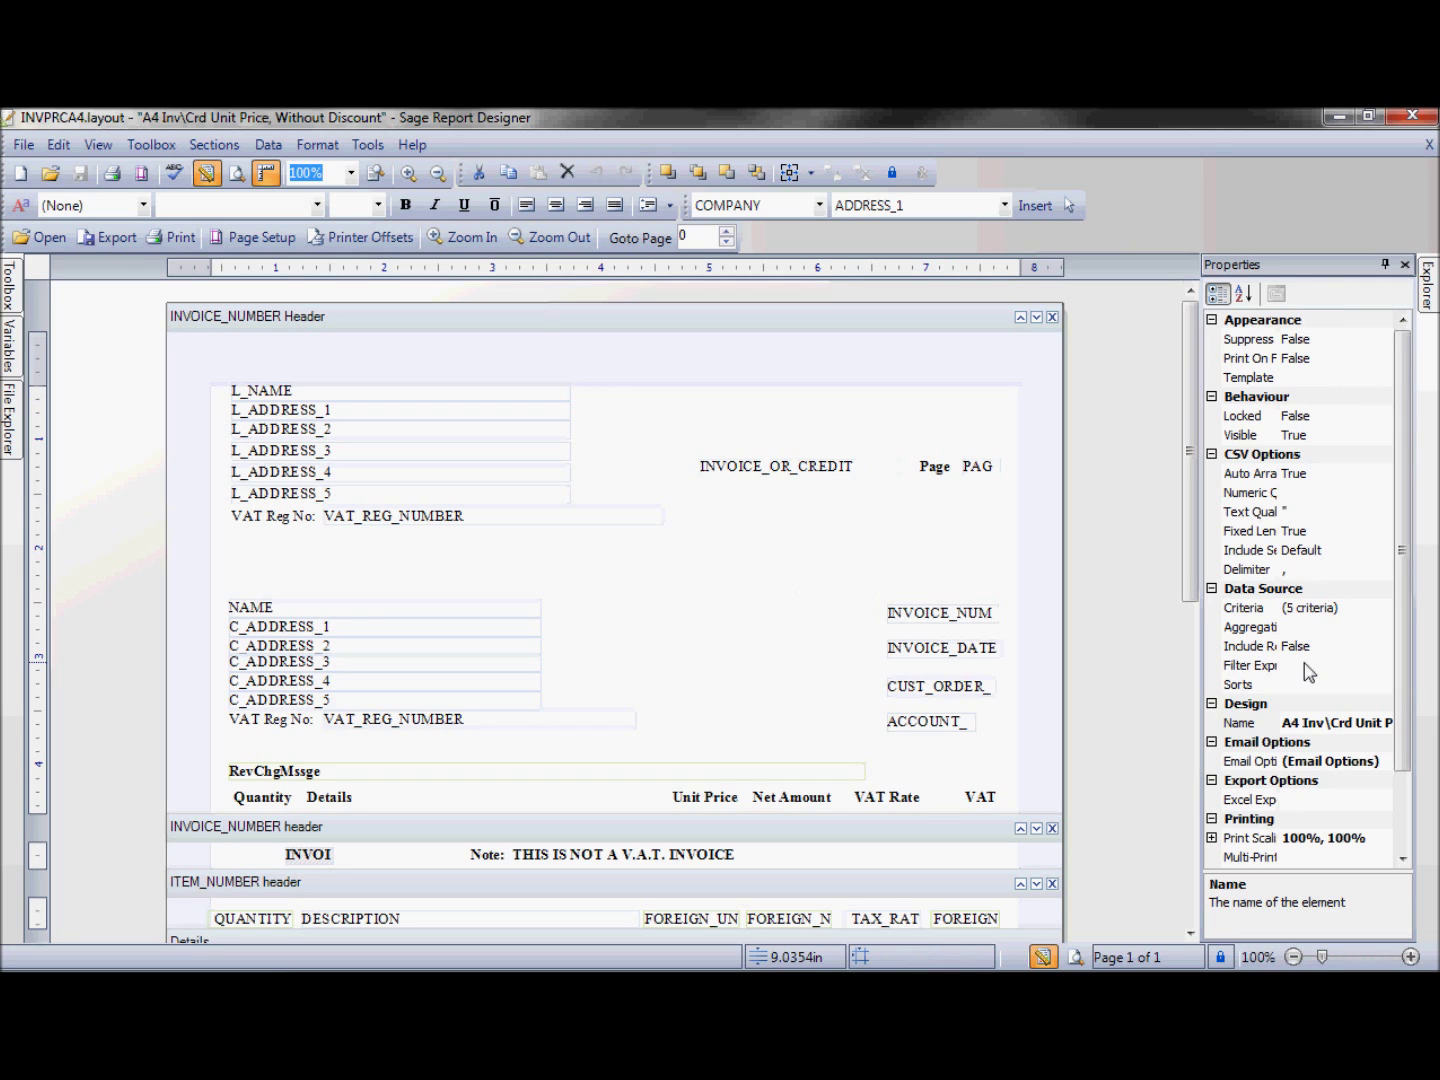
# Open the layout's email options and make each email message contain "Group 8 - INVOICE.INVOICE_NUMBER"
pyautogui.click(1334, 764)
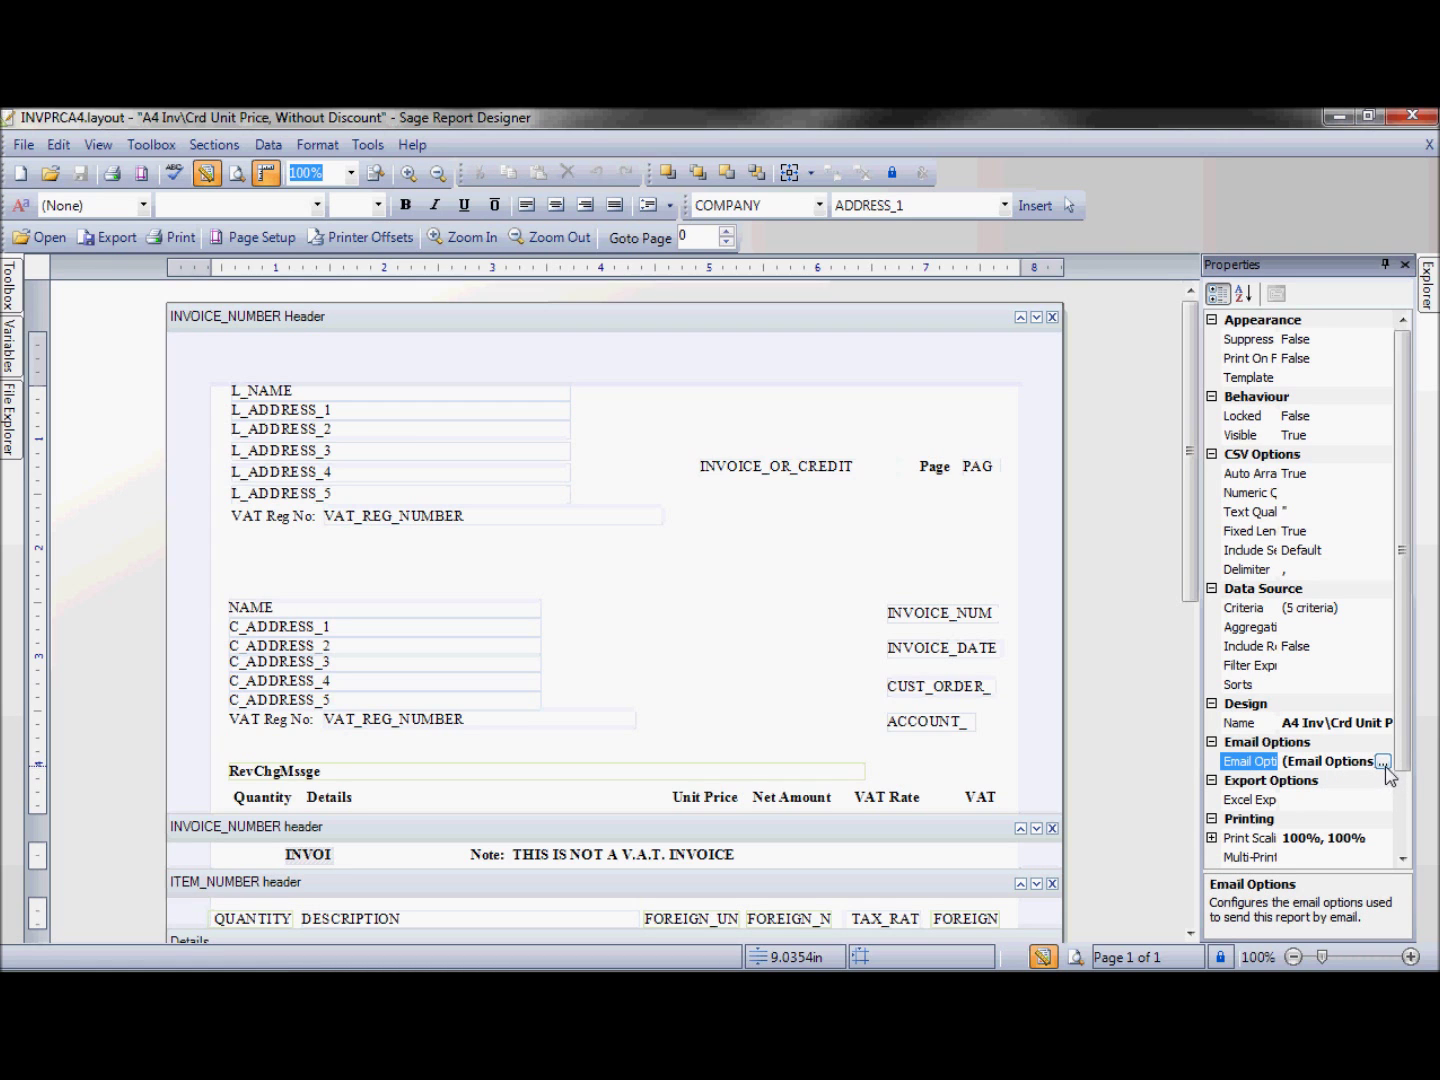
pyautogui.click(1382, 764)
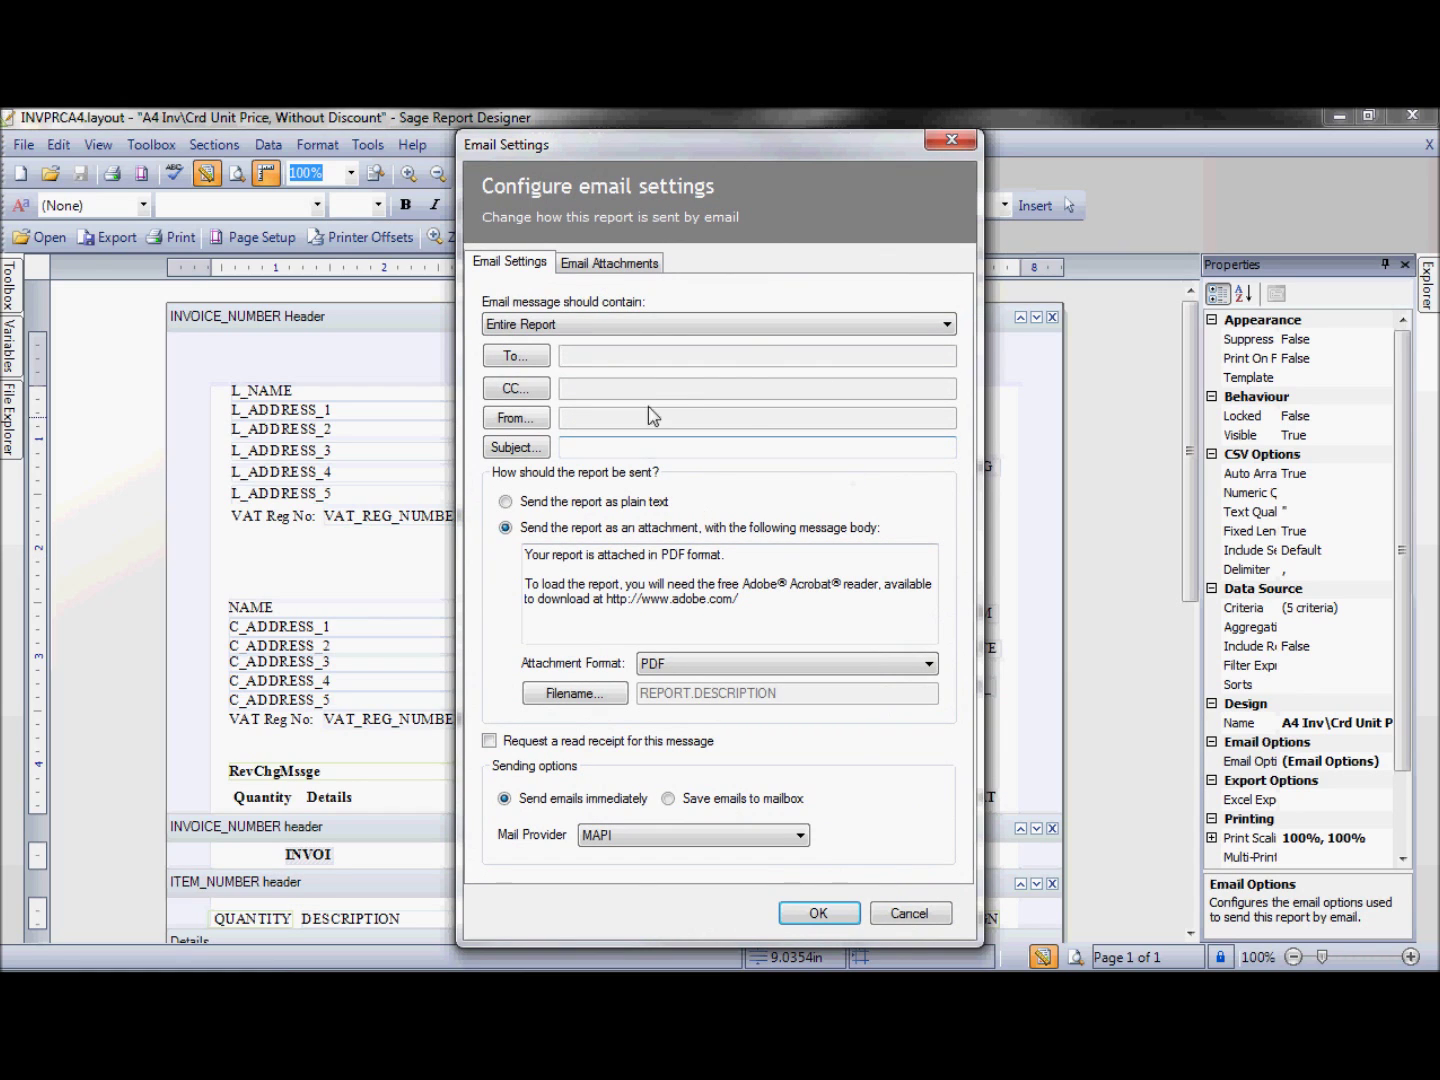
pyautogui.click(709, 325)
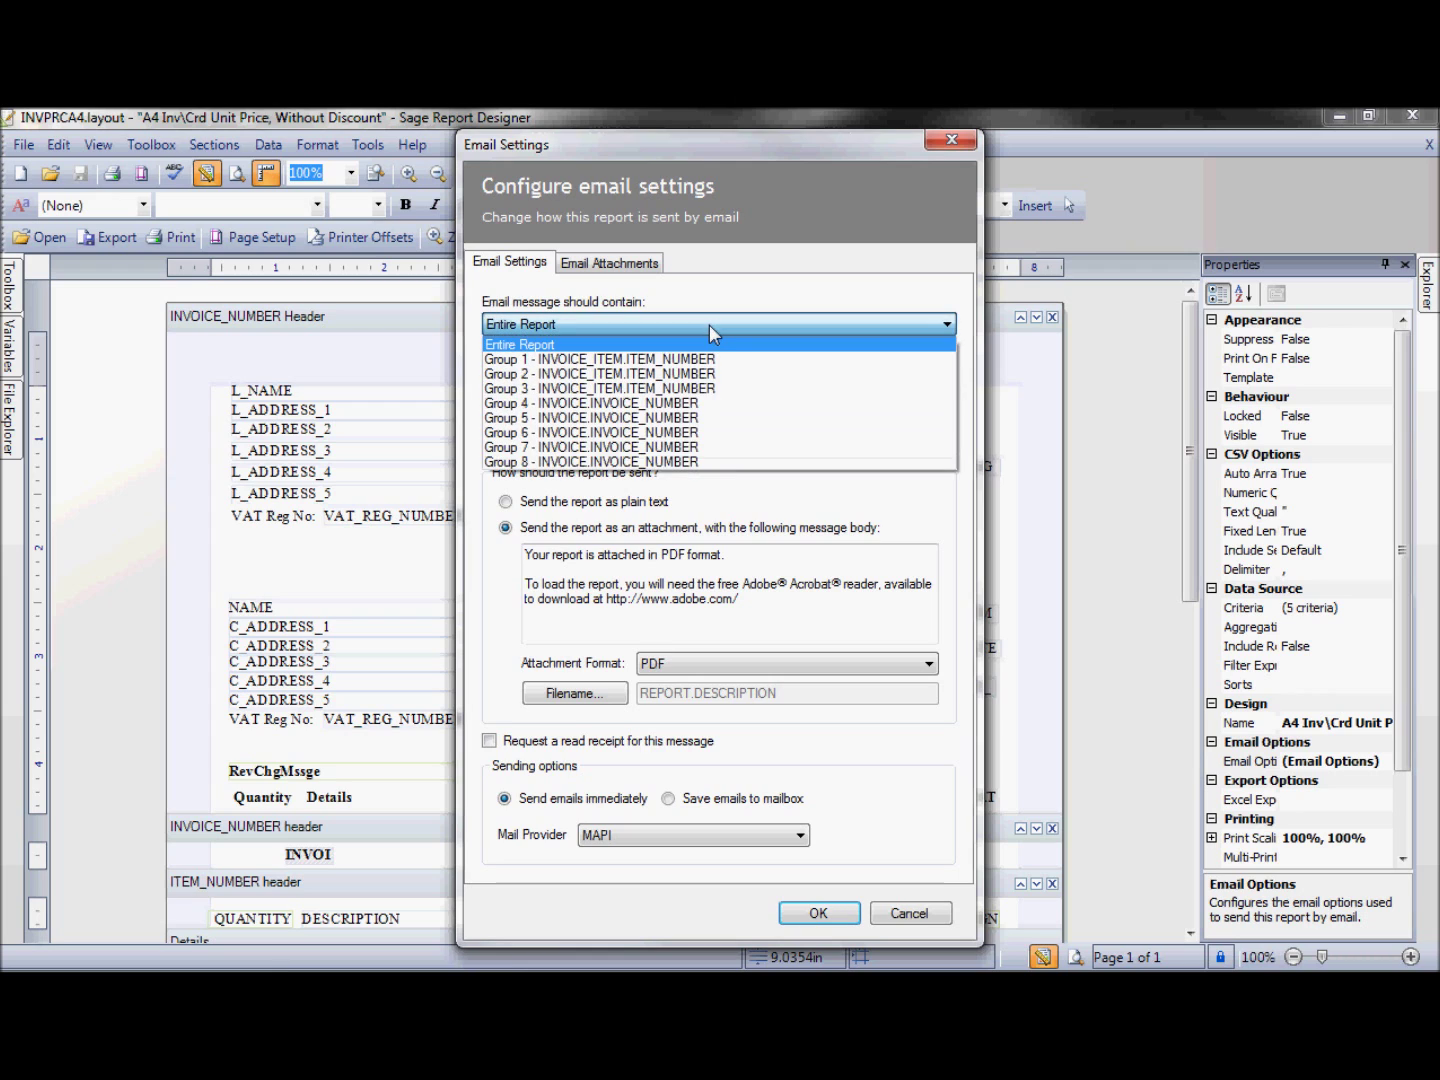
pyautogui.click(671, 463)
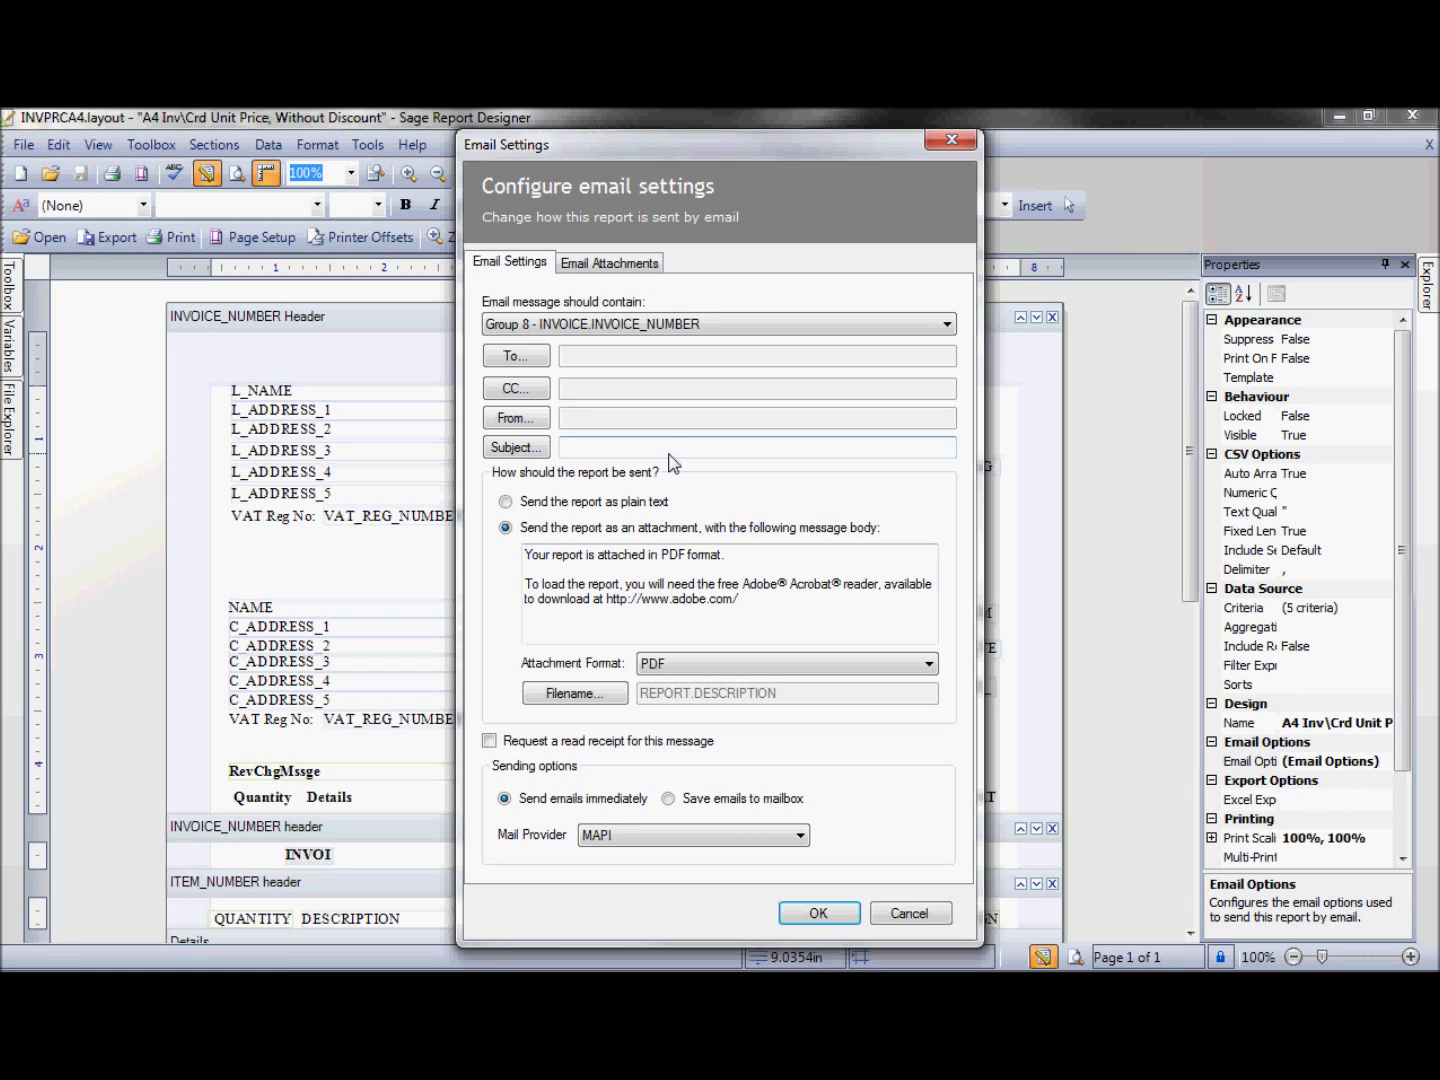
# Add the expression SALES_LEDGER.E_MAIL as the To recipient of the invoice email
pyautogui.click(517, 357)
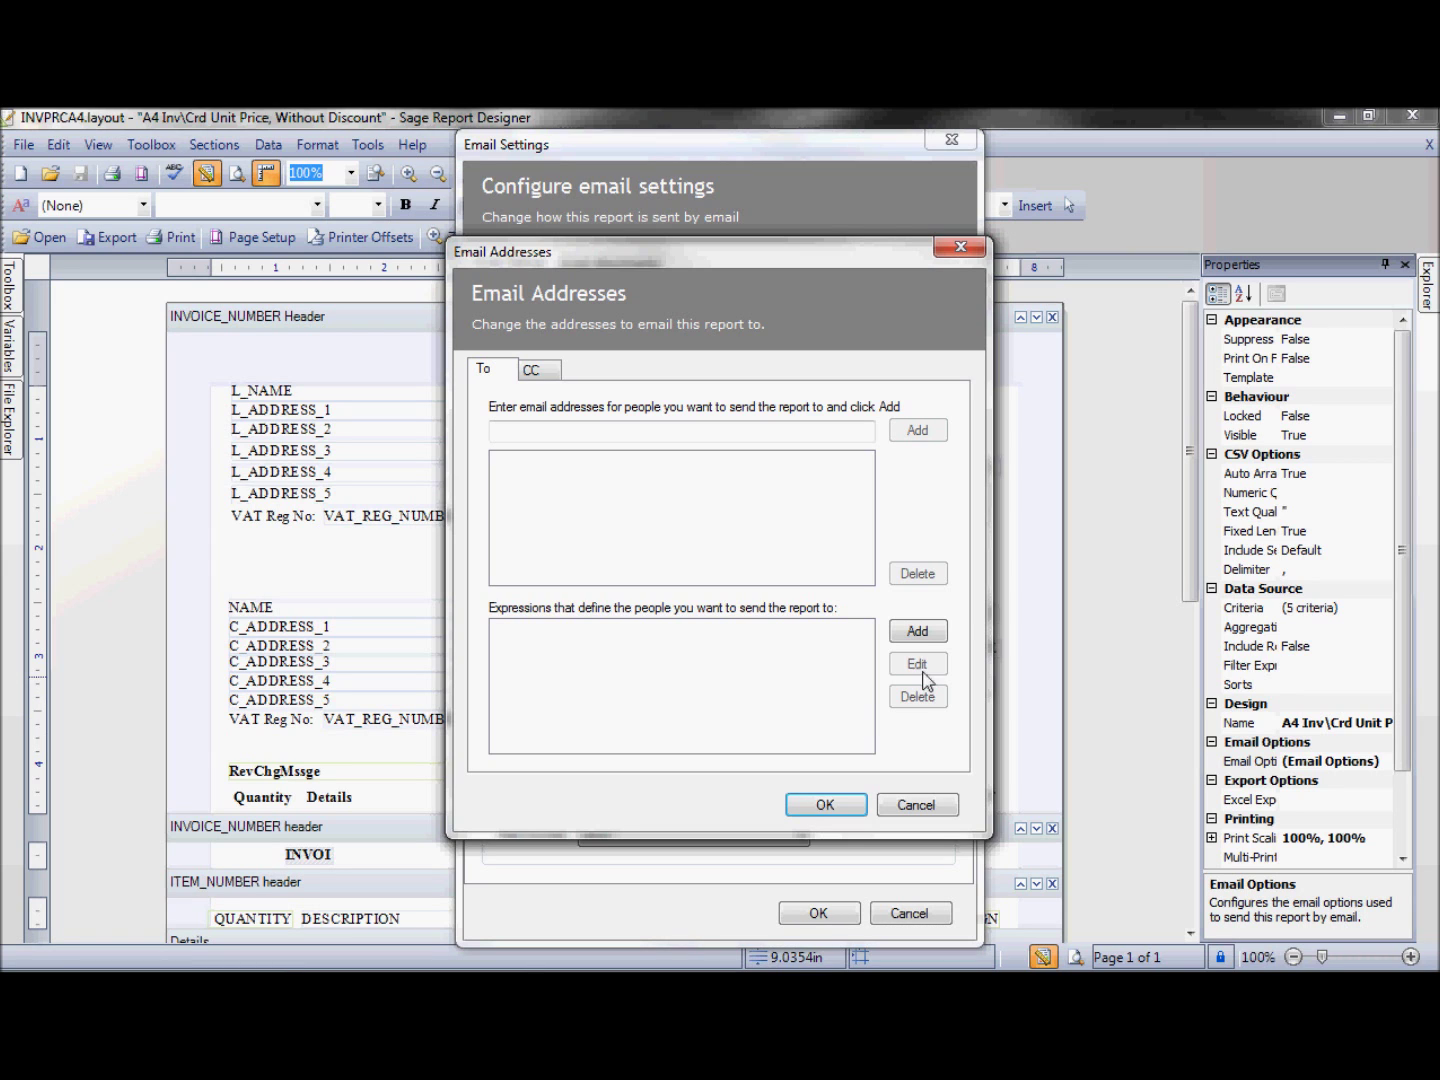
pyautogui.click(918, 631)
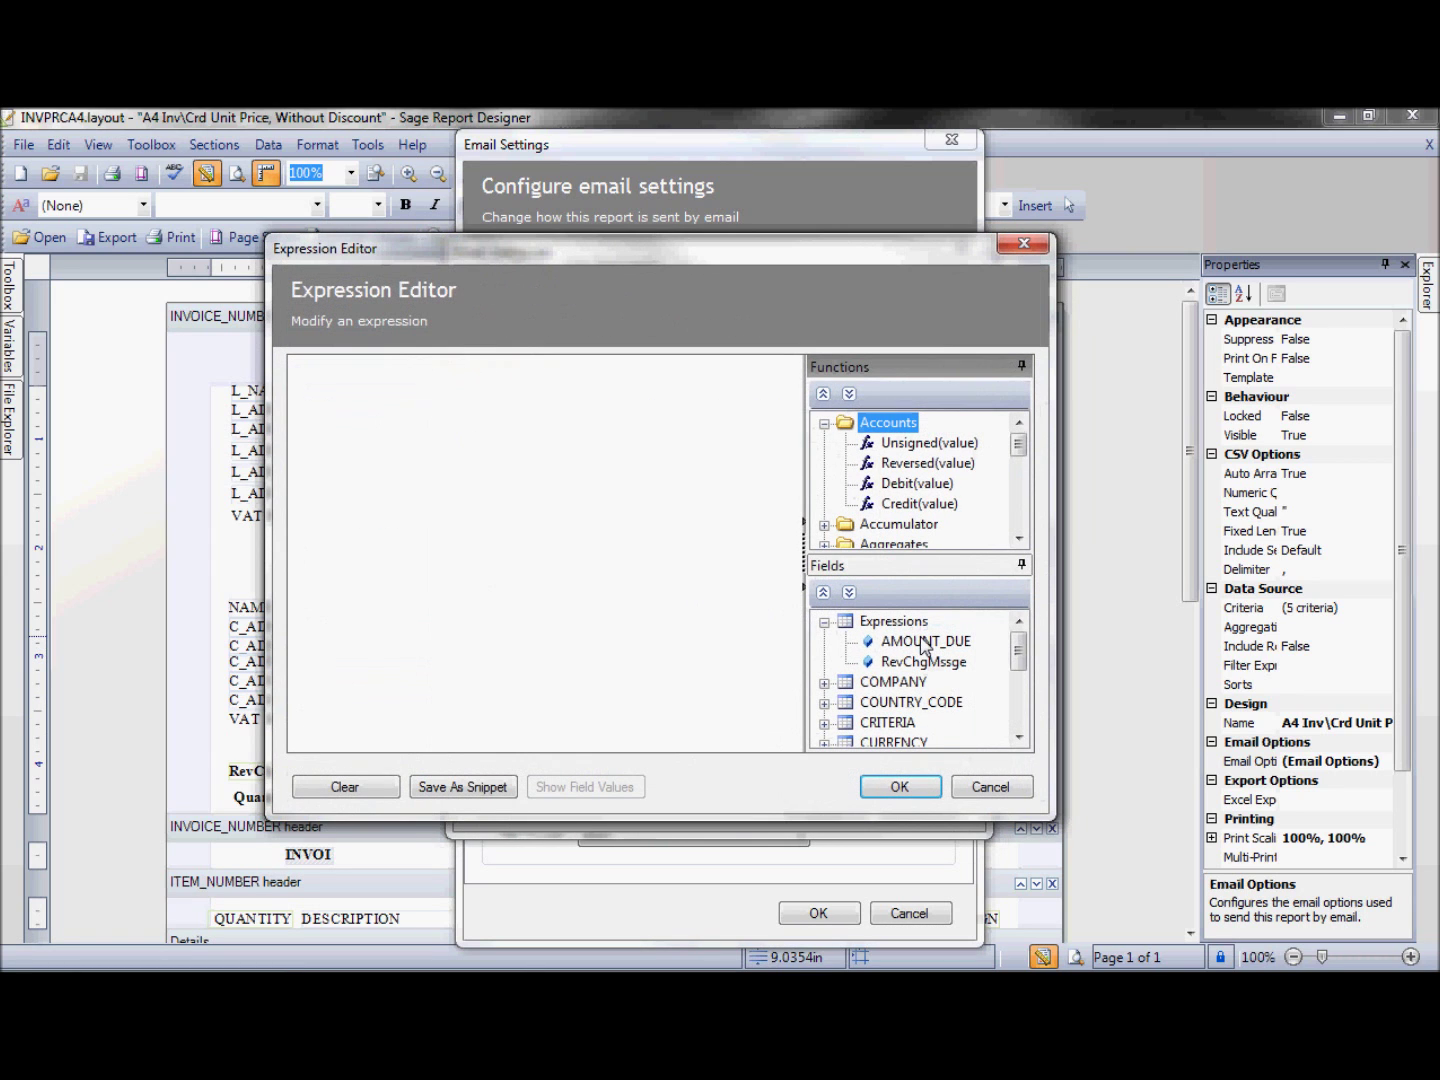
pyautogui.moveTo(1019, 653); pyautogui.dragTo(1019, 707)
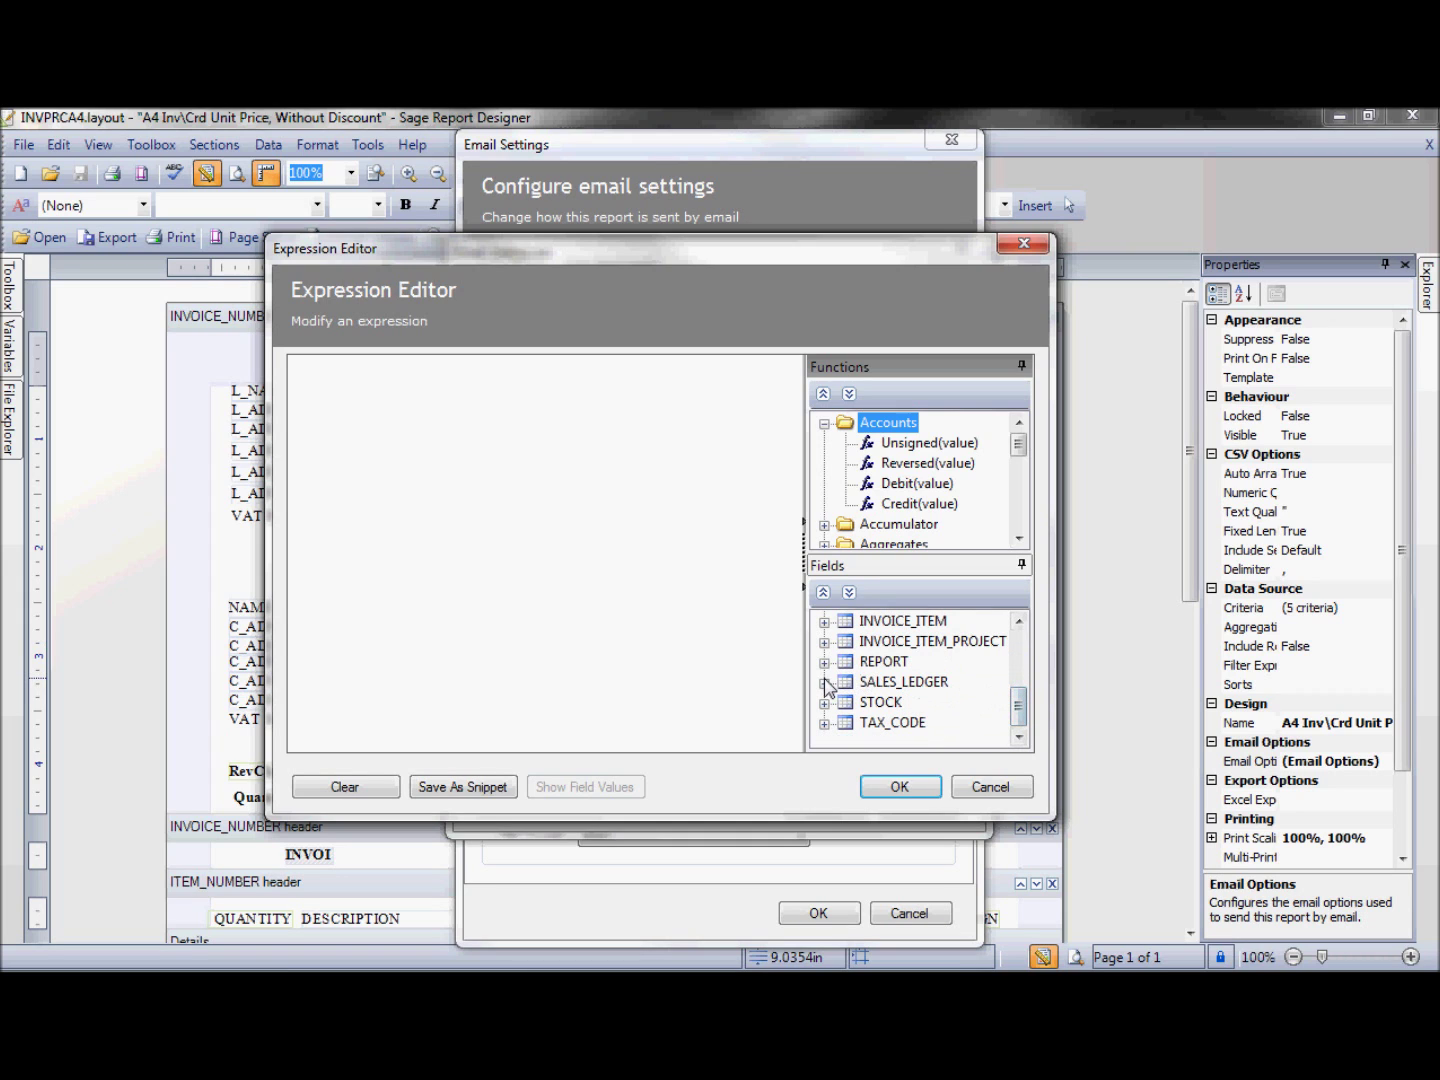
pyautogui.click(824, 682)
pyautogui.click(914, 664)
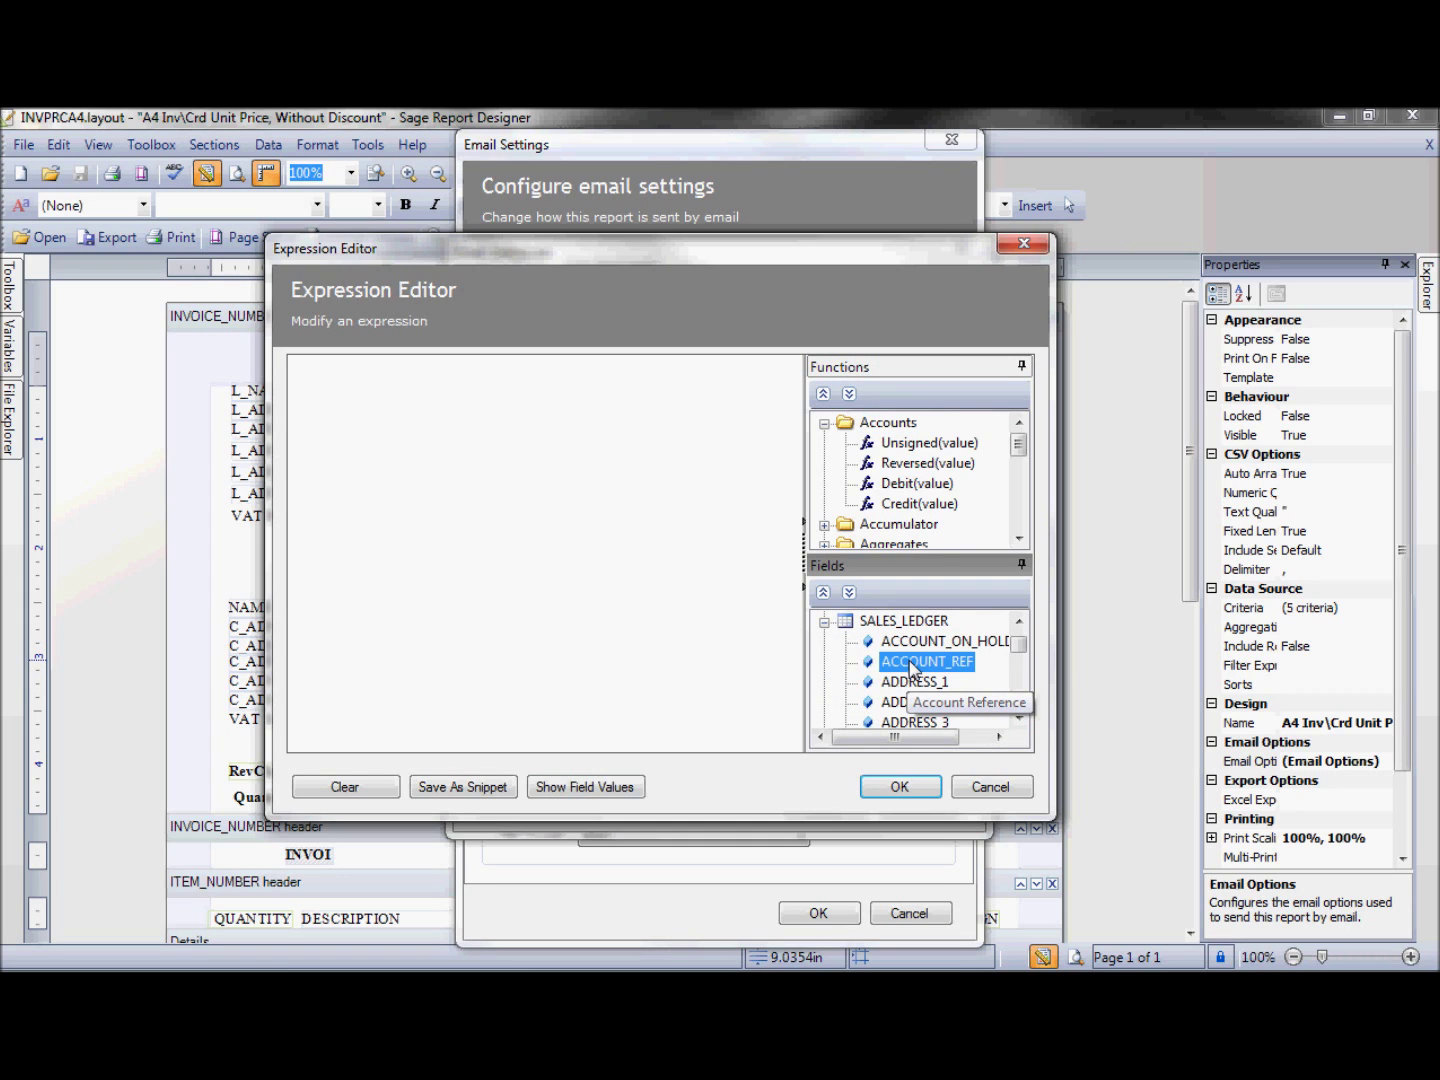
pyautogui.scroll(-5, 913, 668)
pyautogui.click(904, 702)
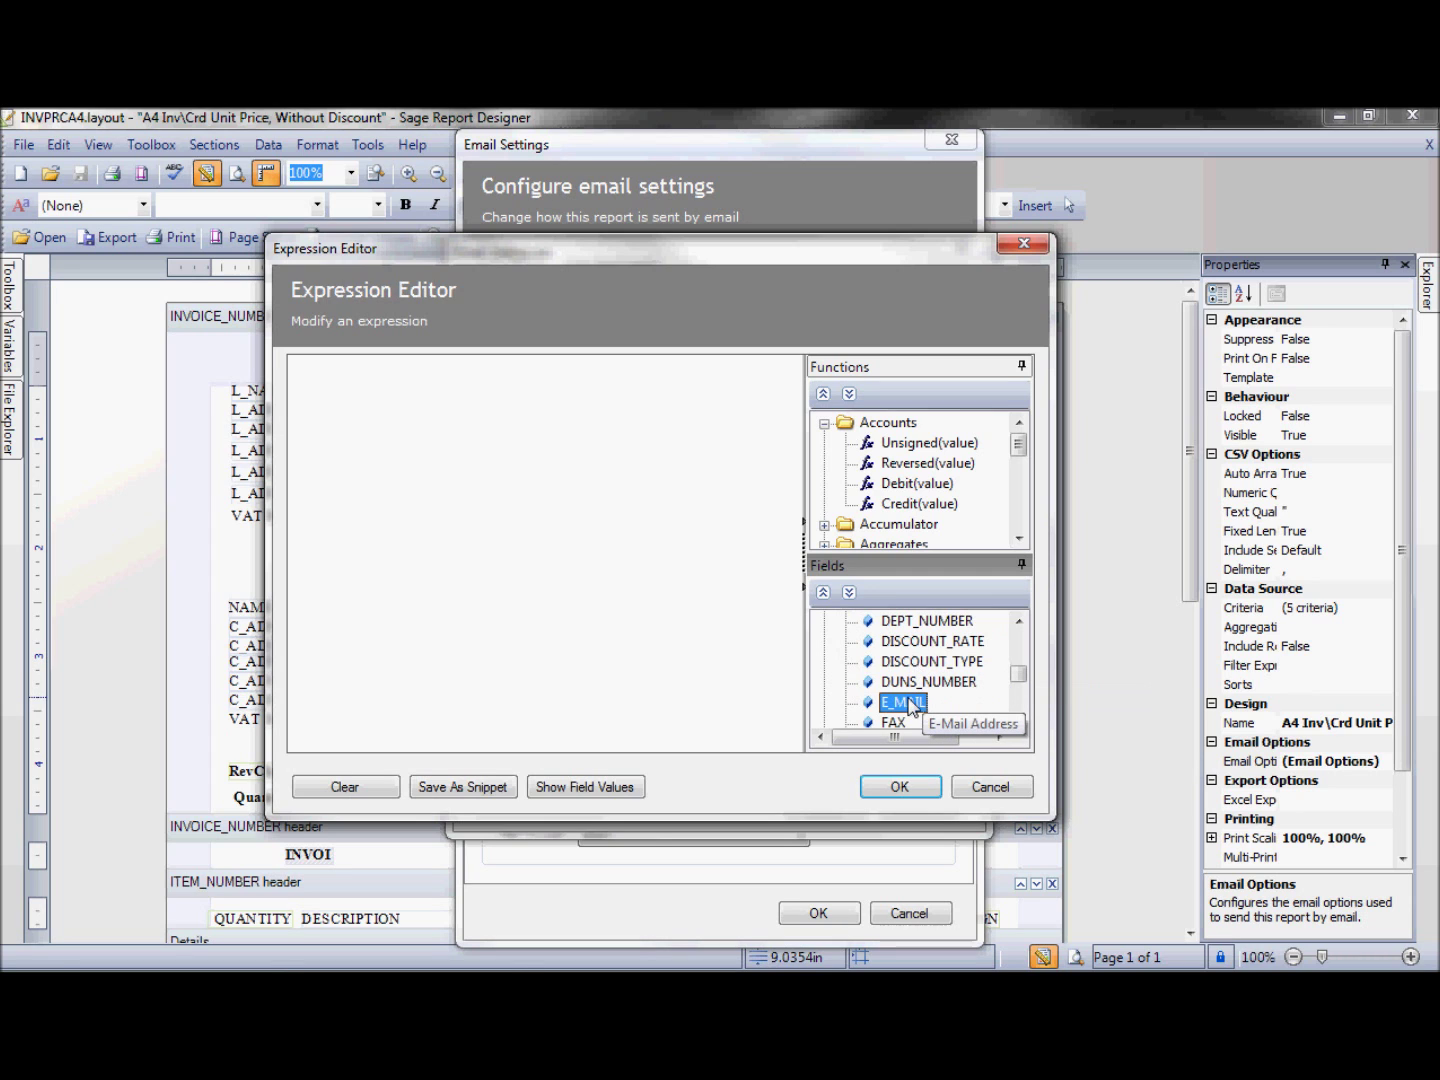
pyautogui.doubleClick(905, 705)
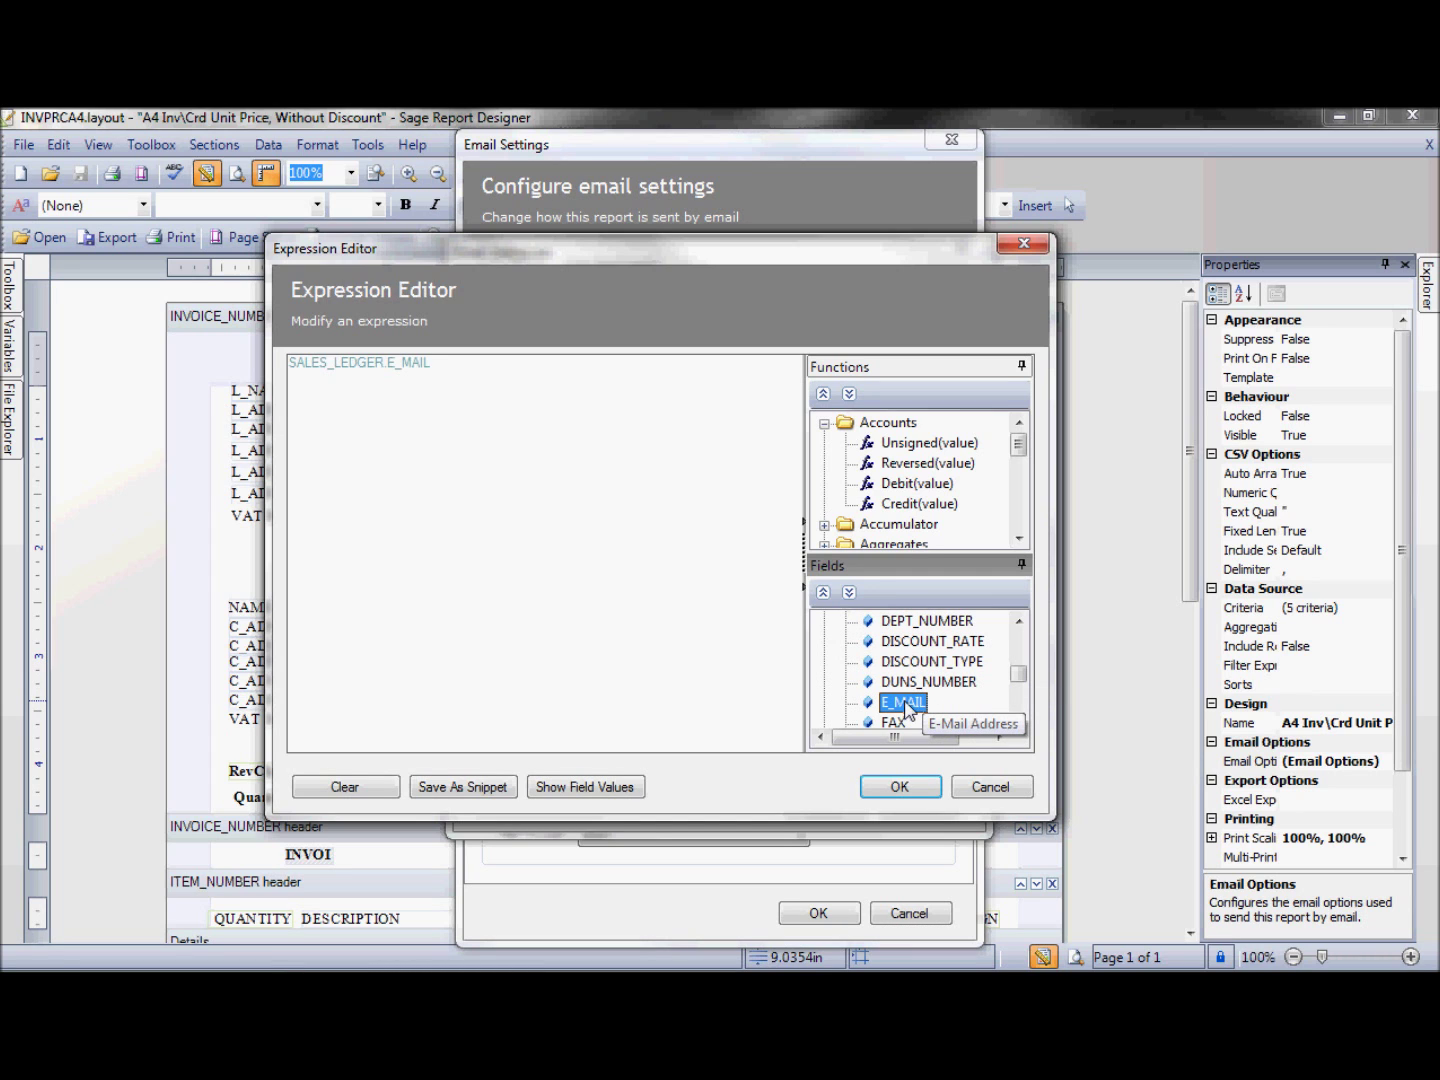
pyautogui.click(922, 790)
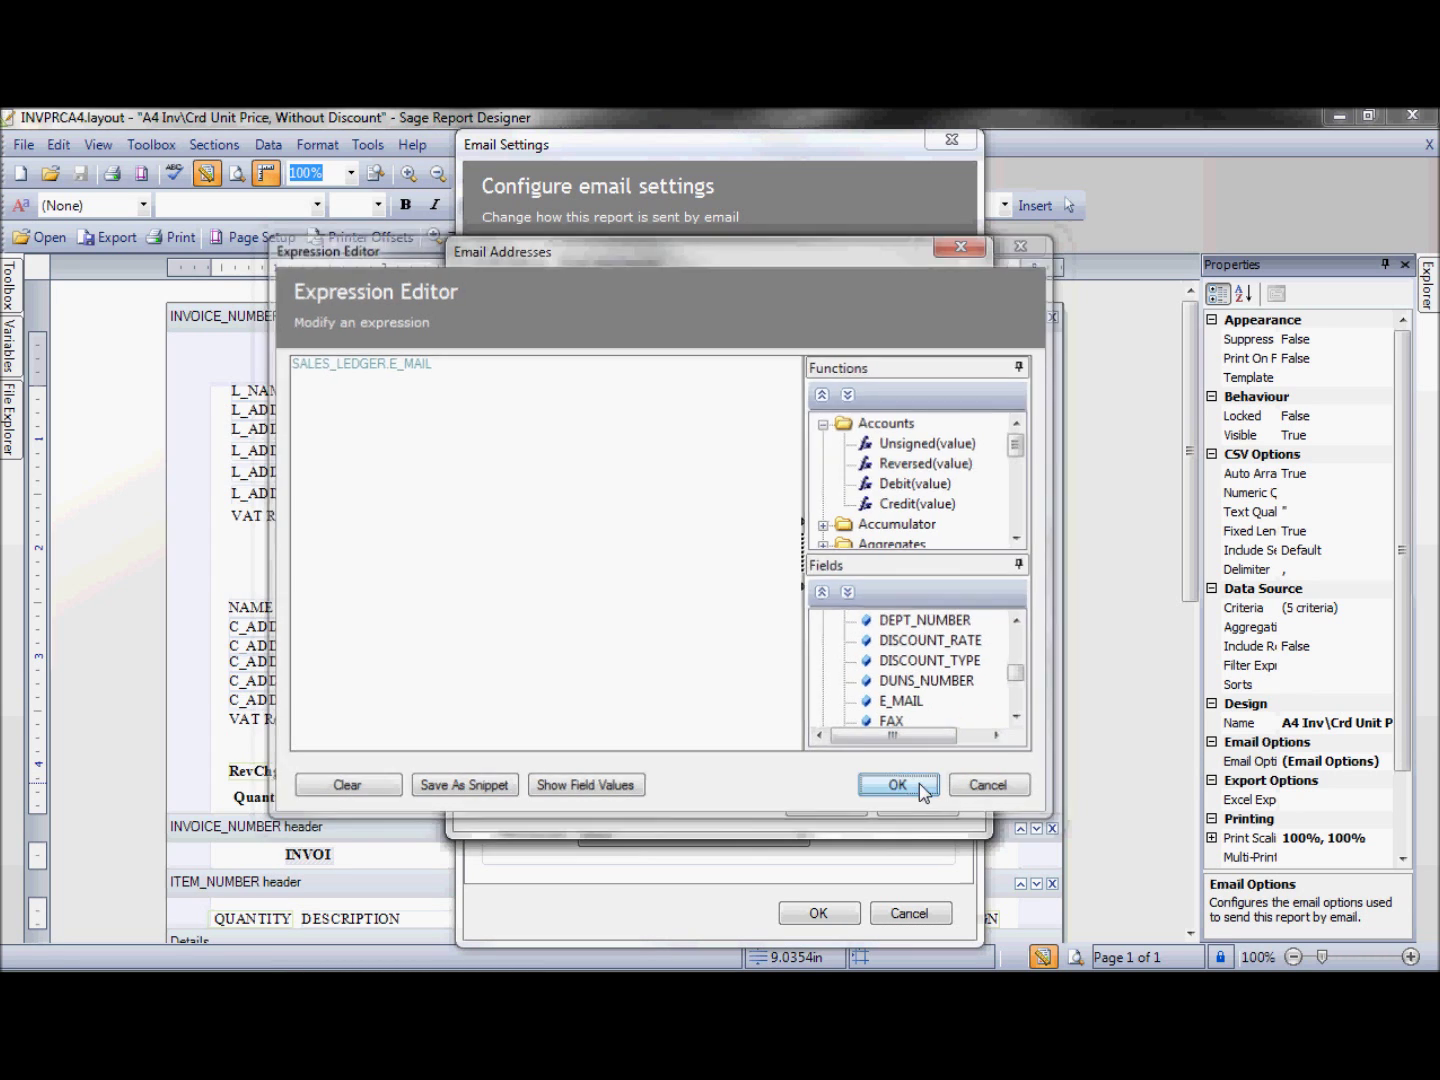
pyautogui.click(825, 806)
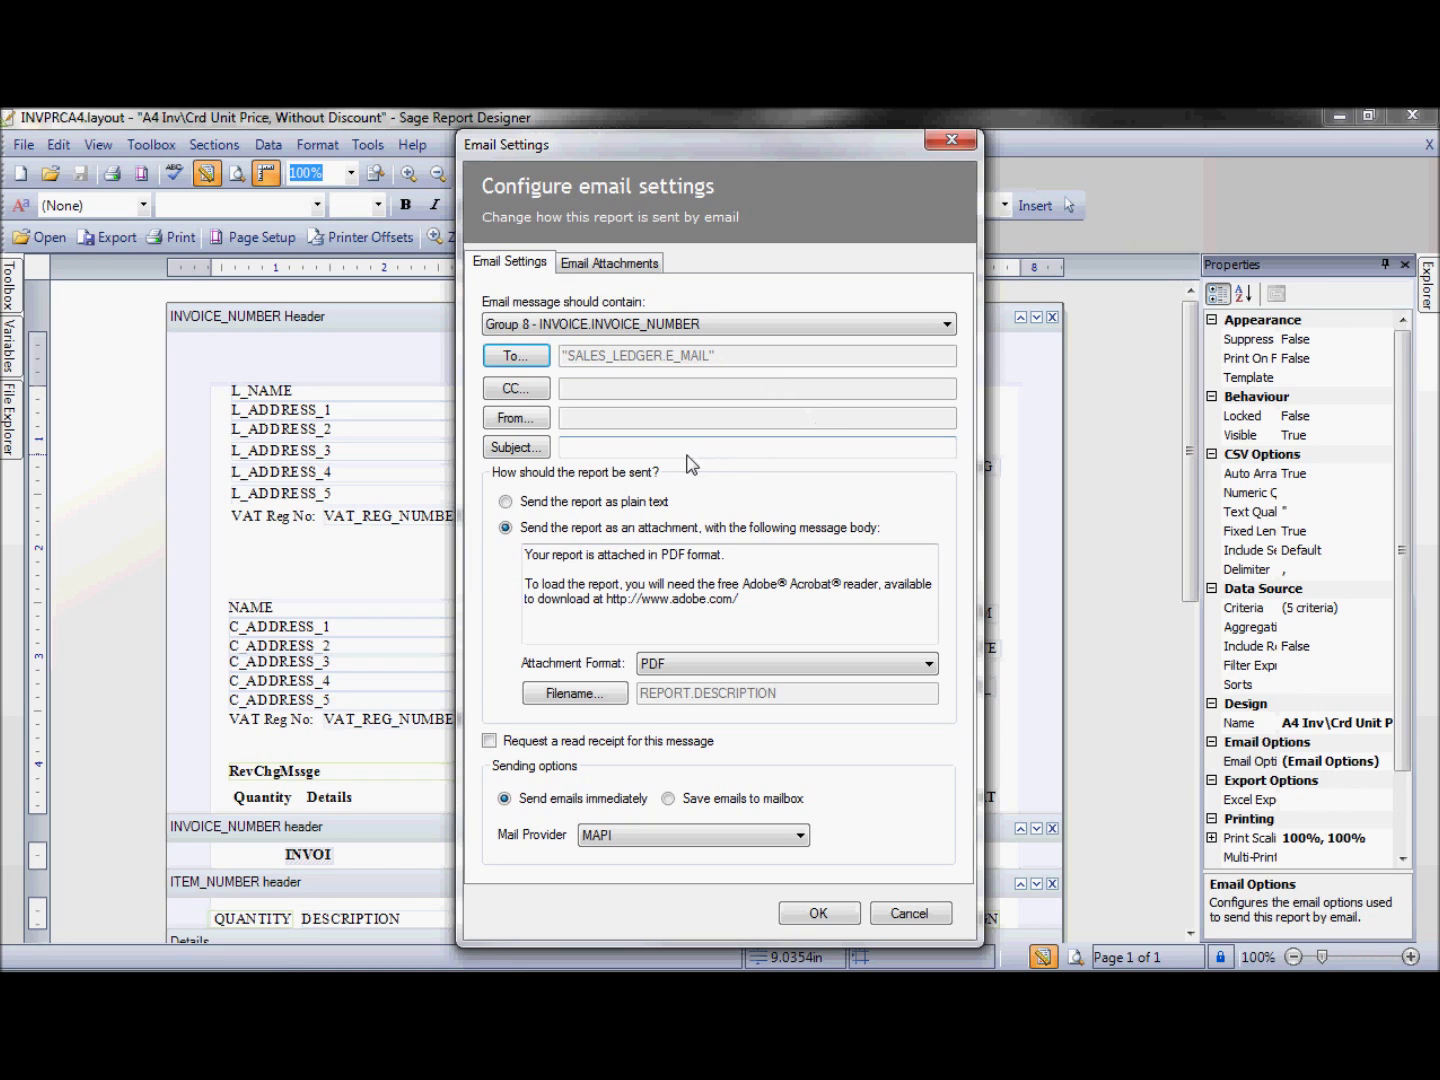
# Insert the COMPANY.NAME field into the expression for the email subject
pyautogui.click(630, 449)
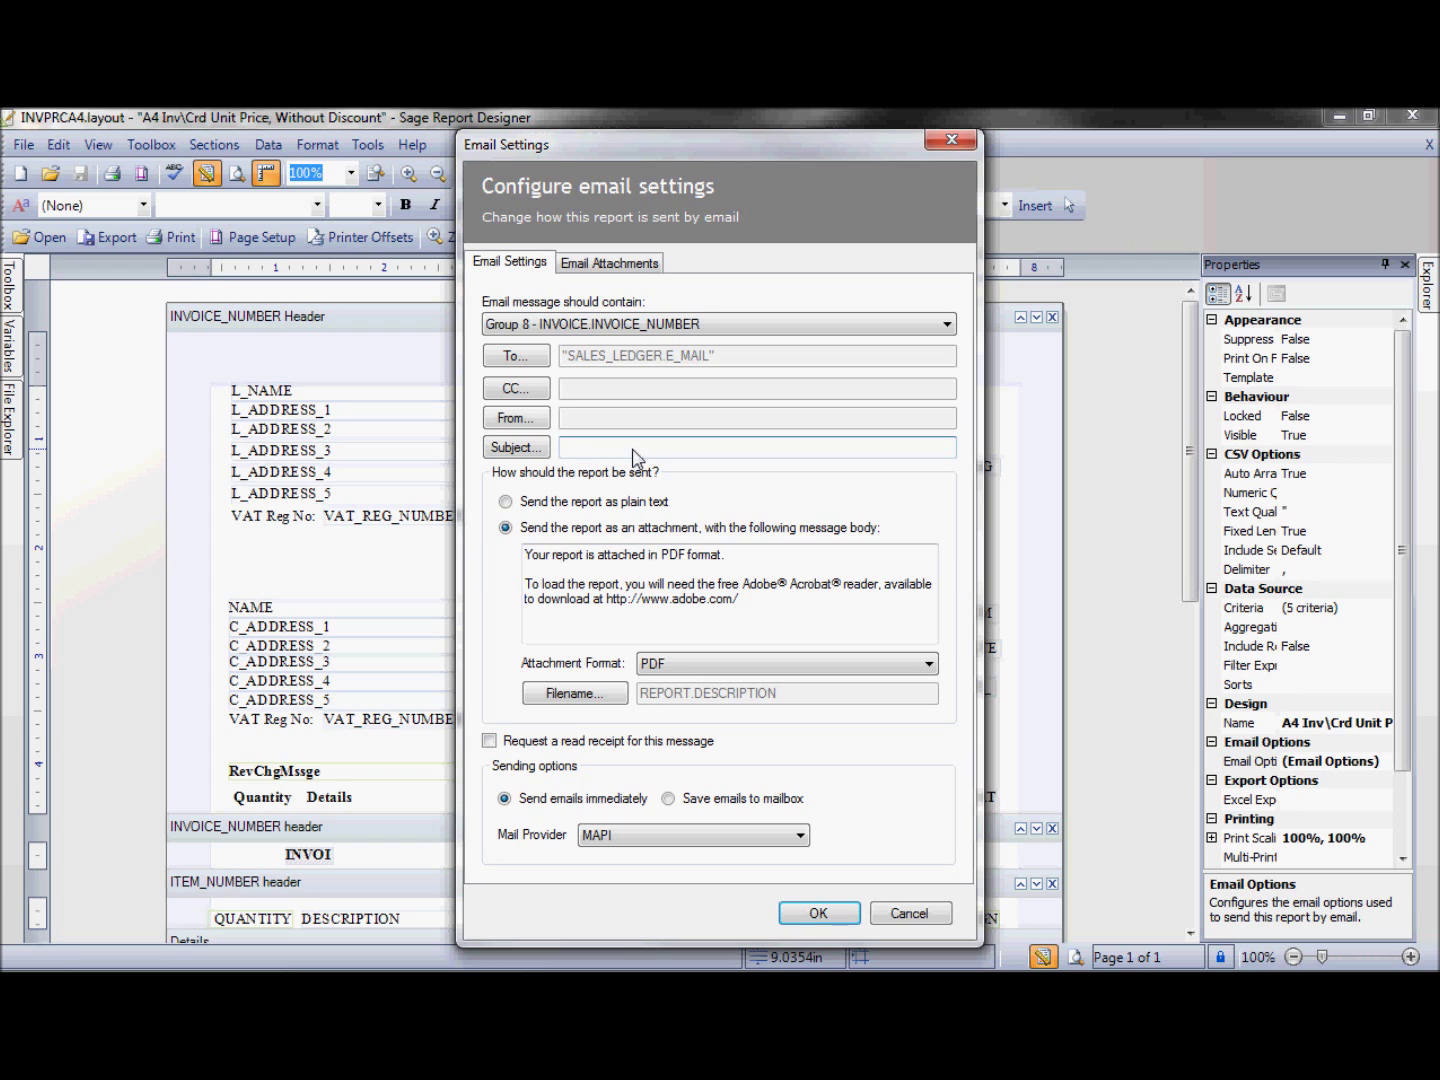
pyautogui.click(518, 449)
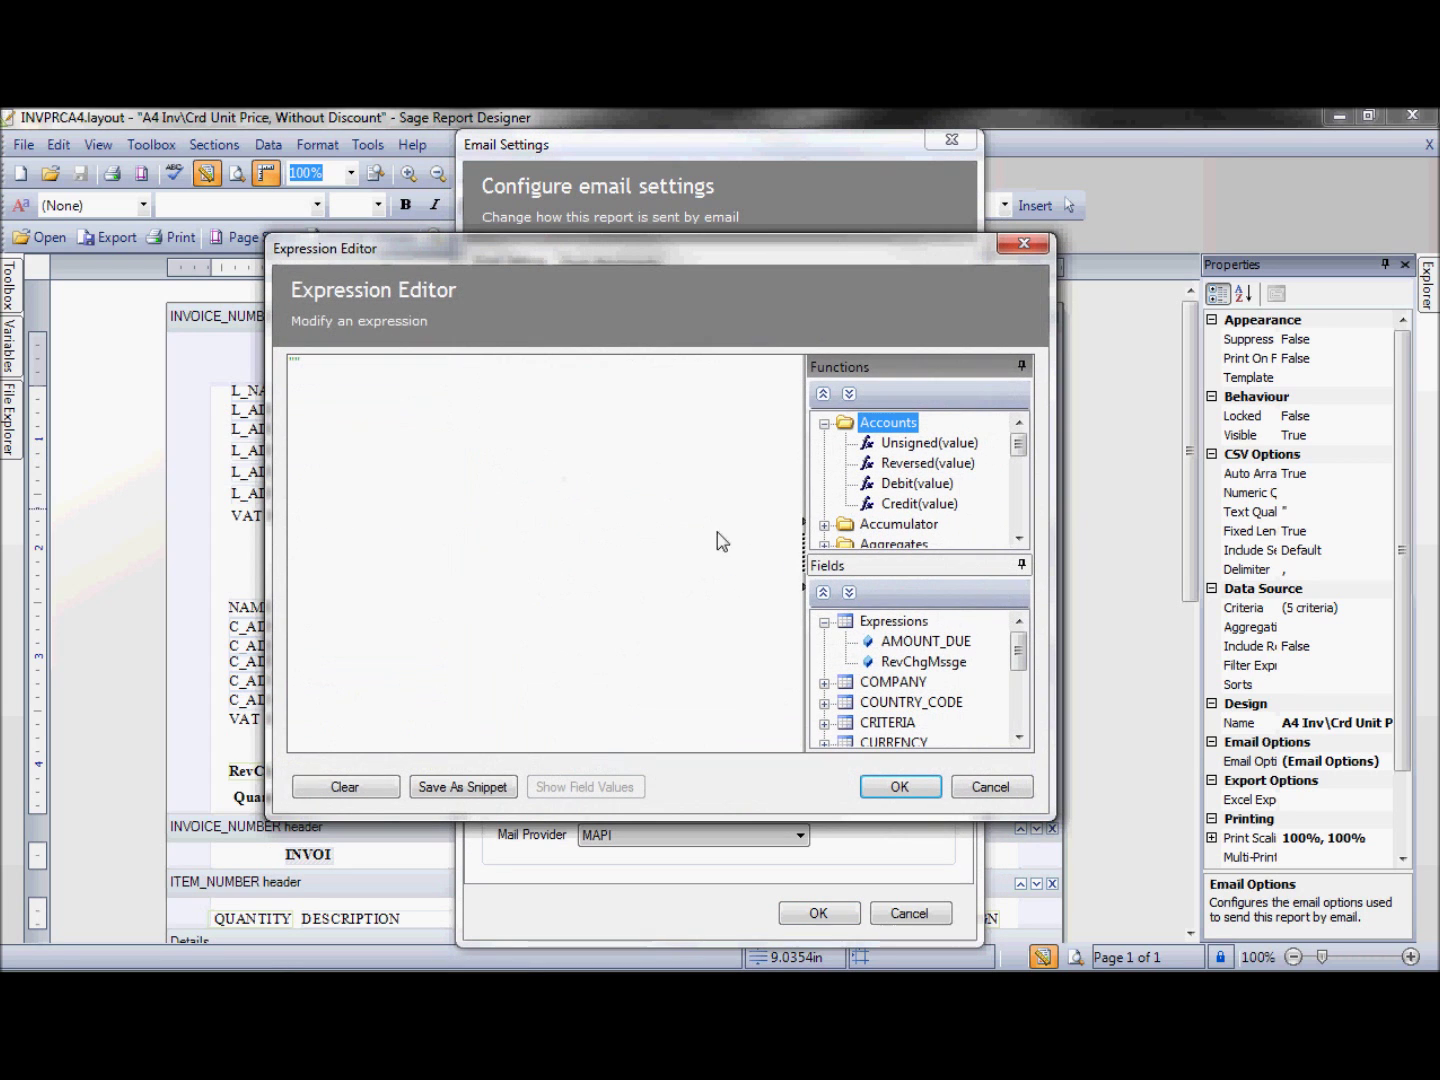
pyautogui.click(825, 684)
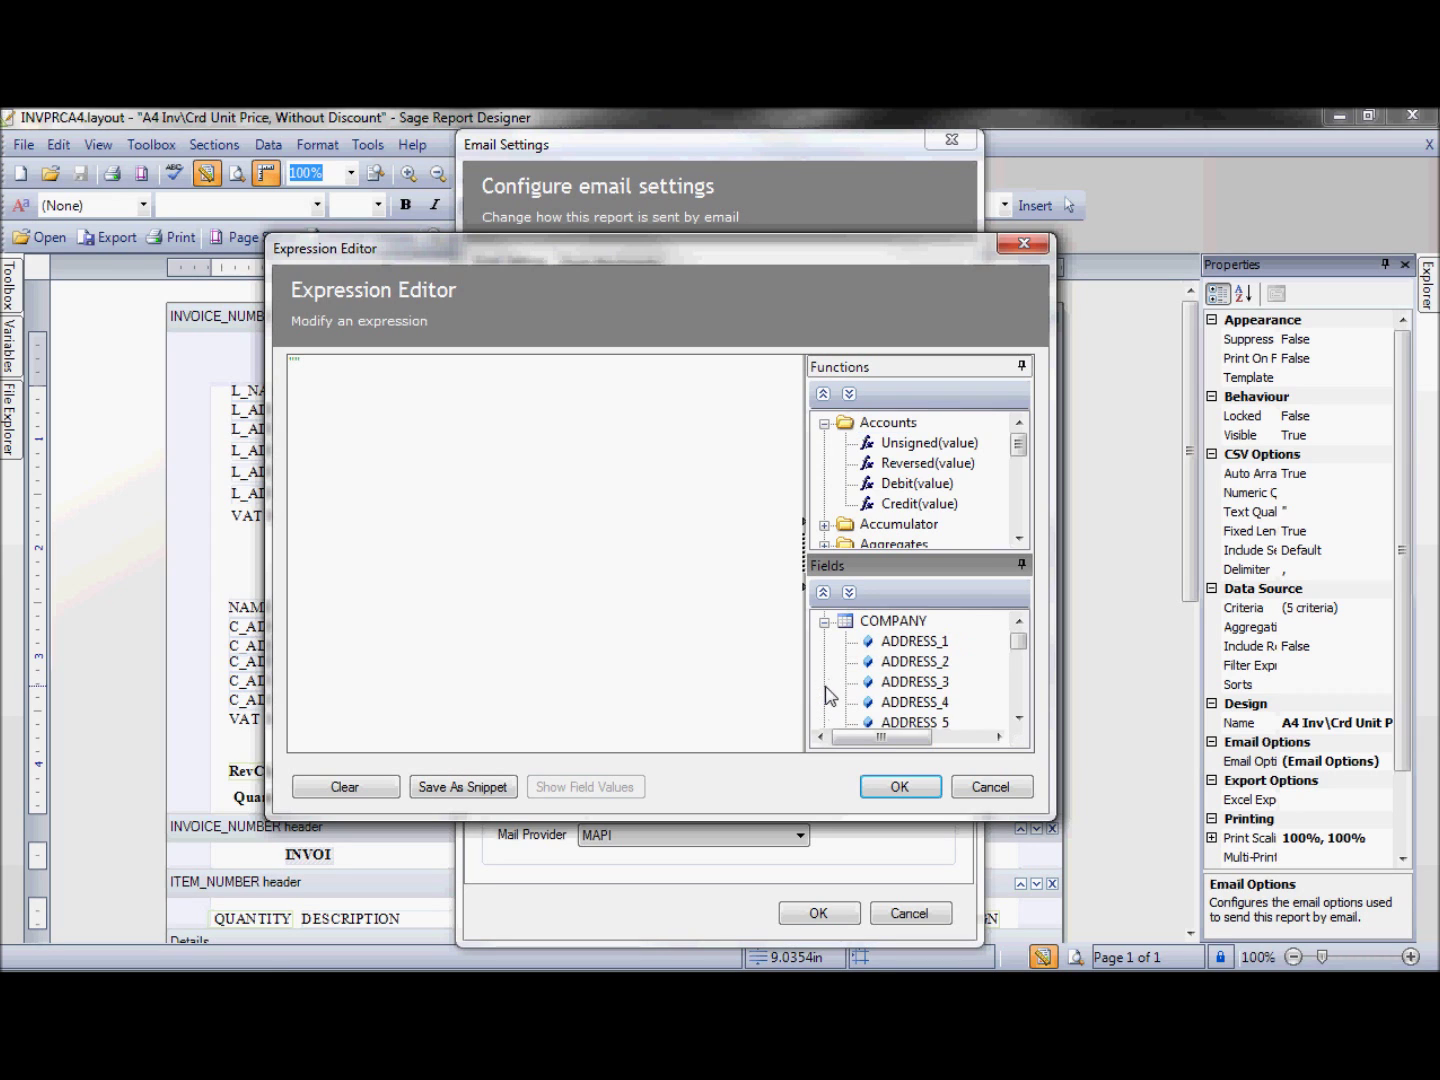
pyautogui.click(907, 666)
pyautogui.scroll(-5, 906, 676)
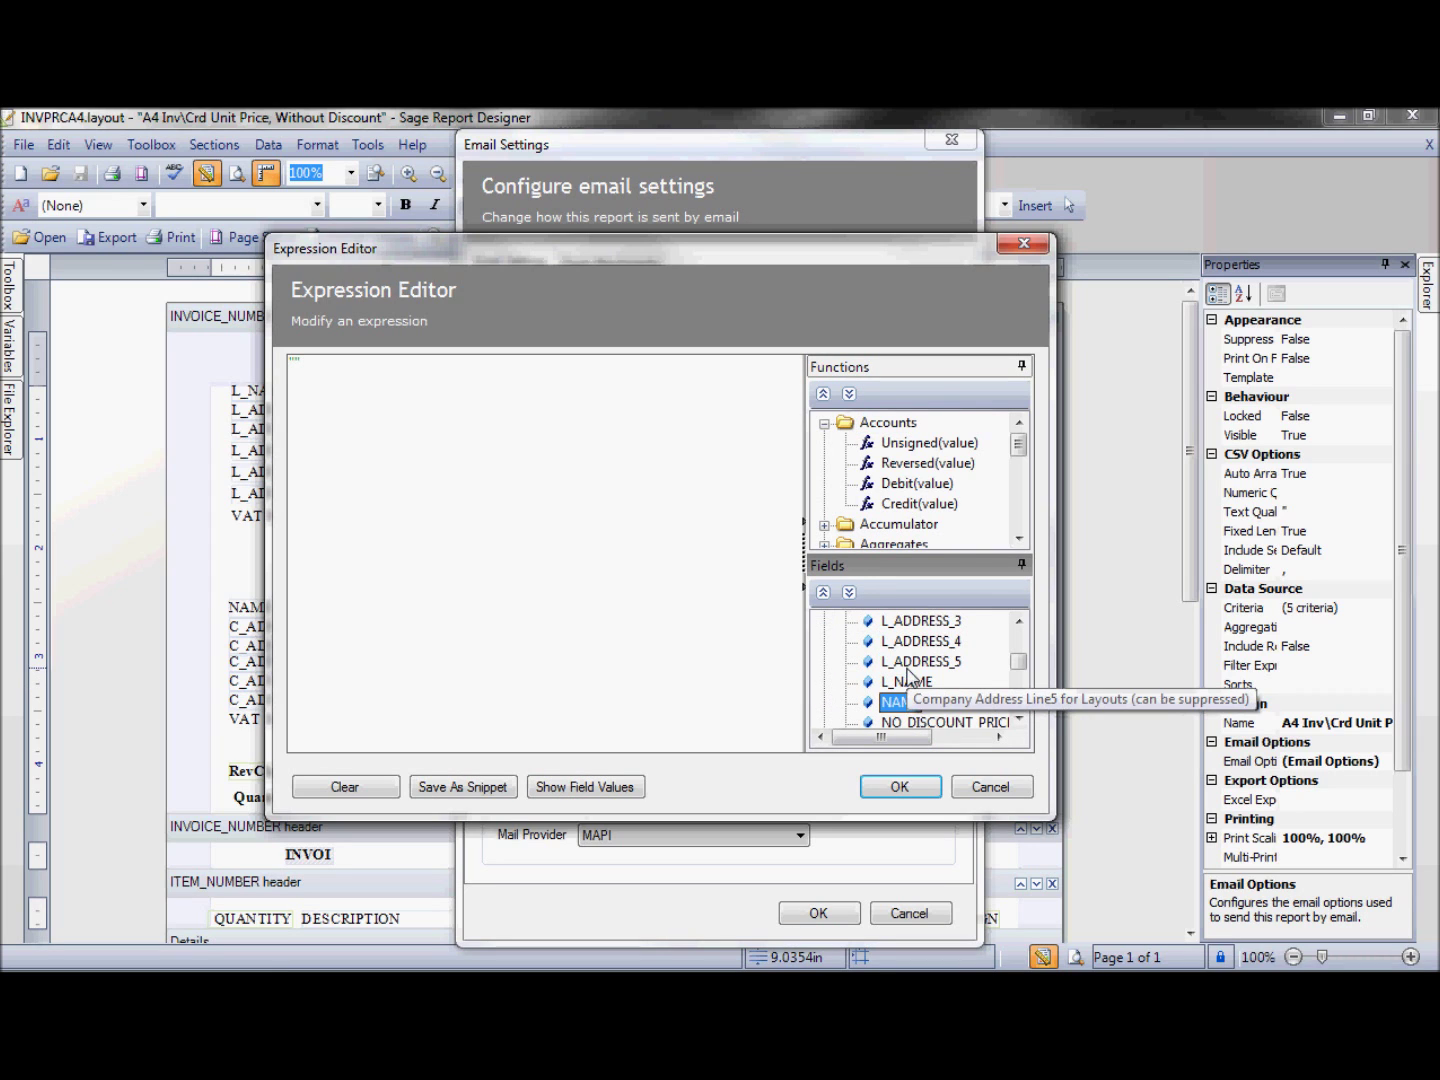
pyautogui.click(904, 703)
pyautogui.doubleClick(903, 703)
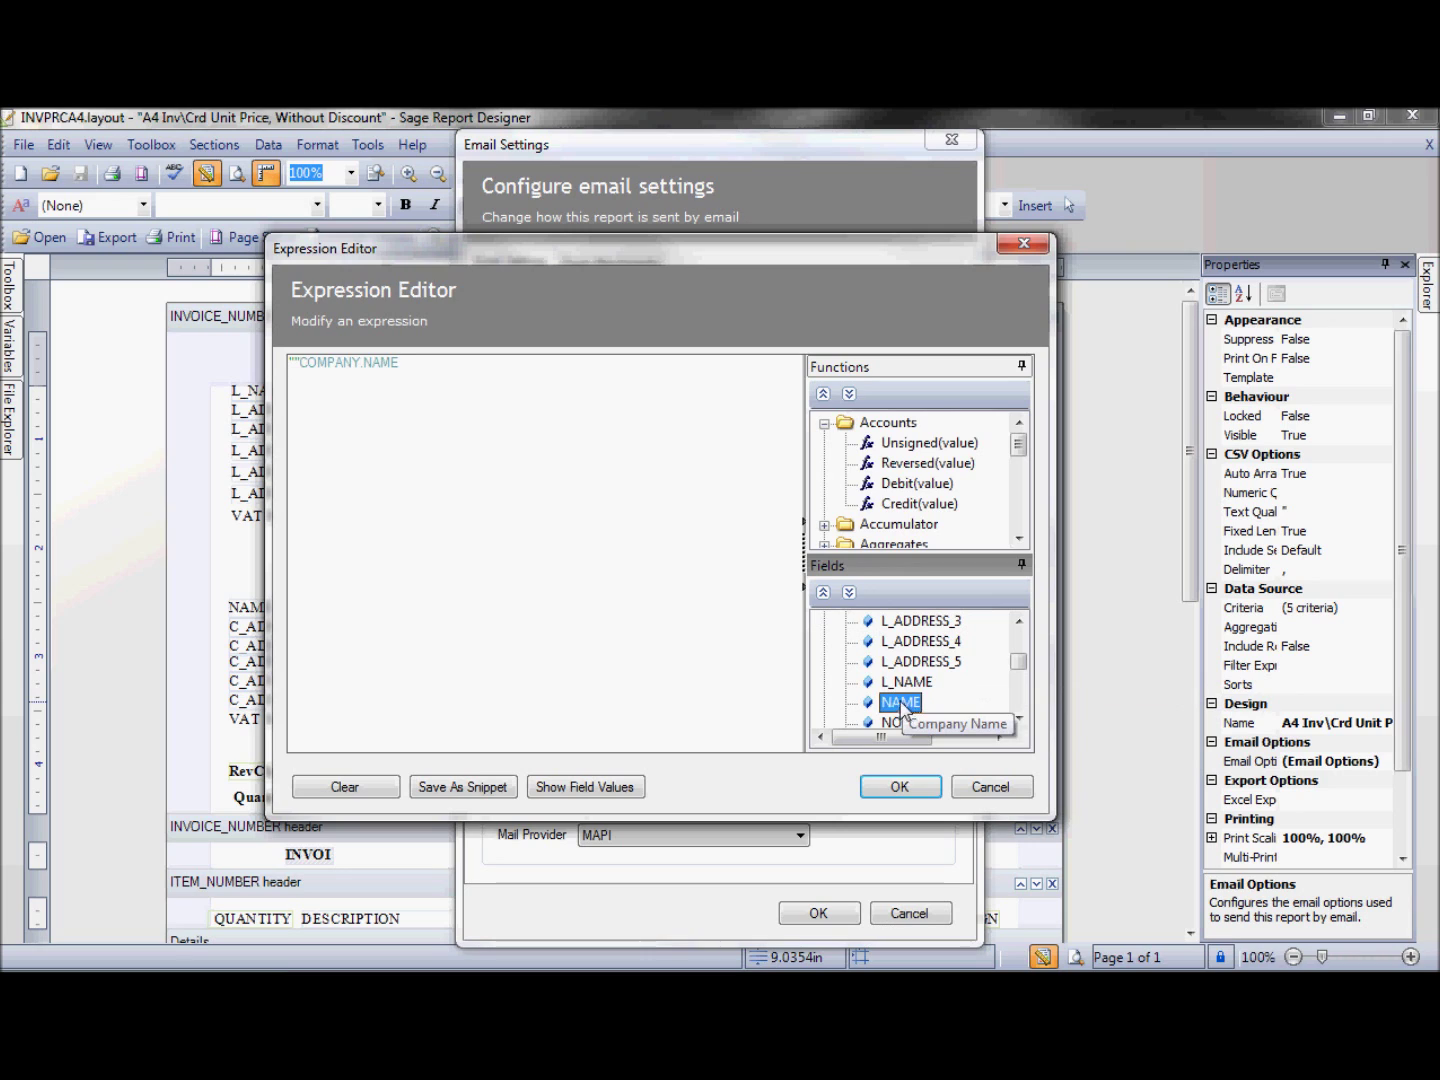
# Remove the empty quotes from the subject expression and complete it as COMPANY.NAME + " - Sales Invoice"
pyautogui.click(300, 368)
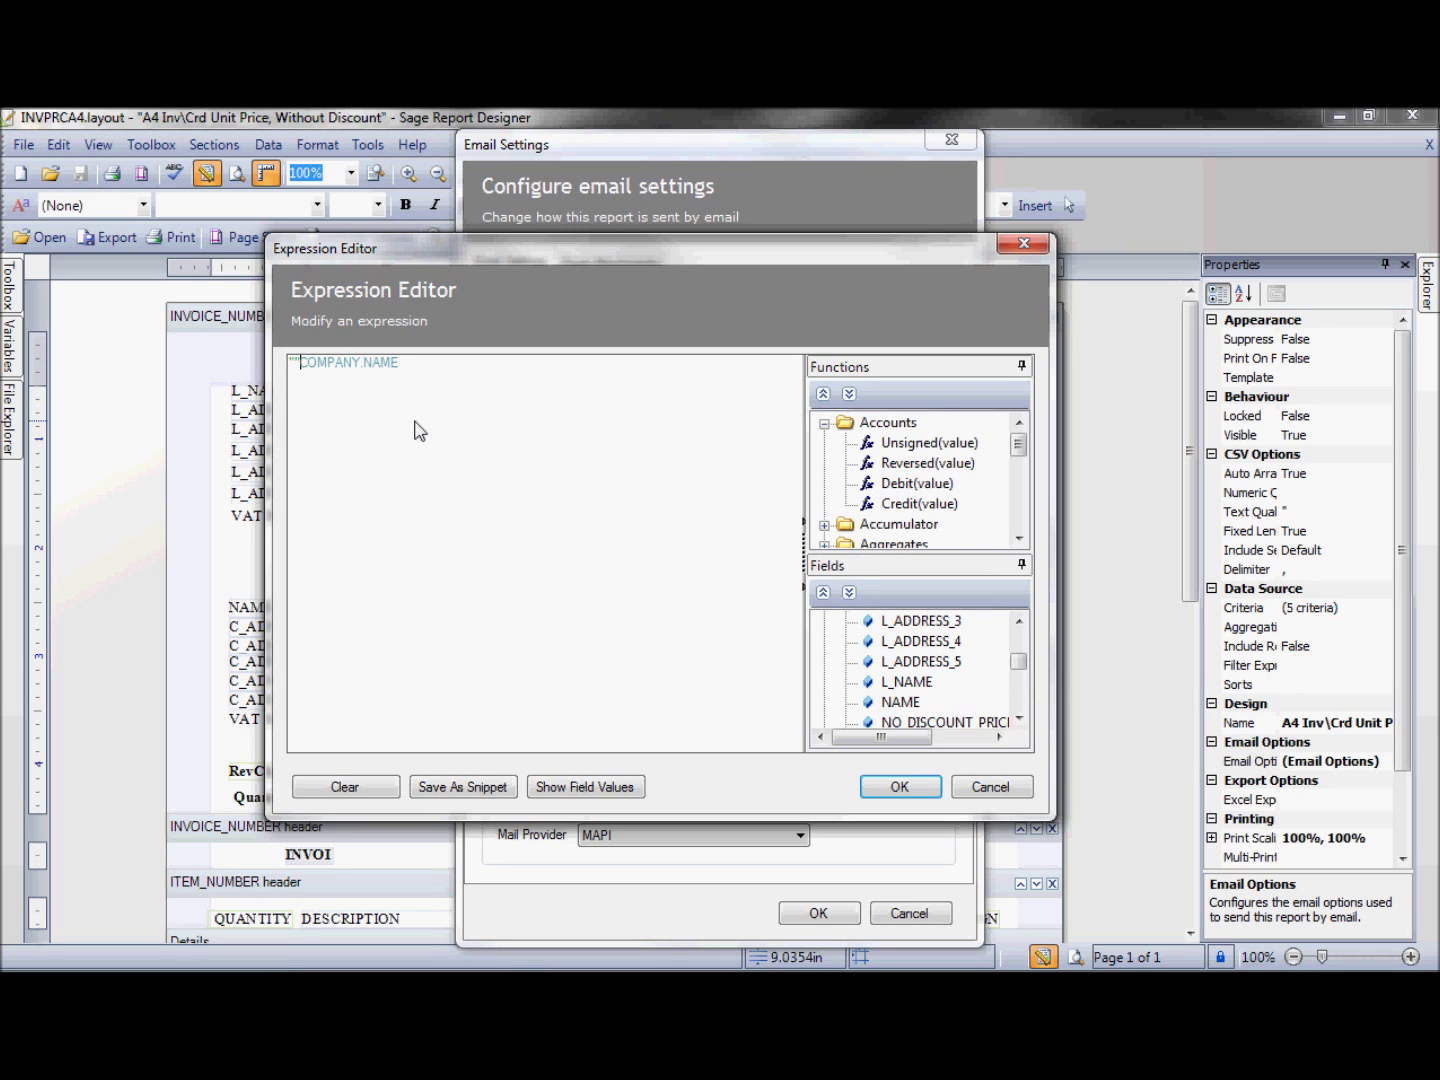
pyautogui.press('BackSpace')
pyautogui.press('BackSpace')
pyautogui.click(458, 380)
pyautogui.write('+ " - Sales ')
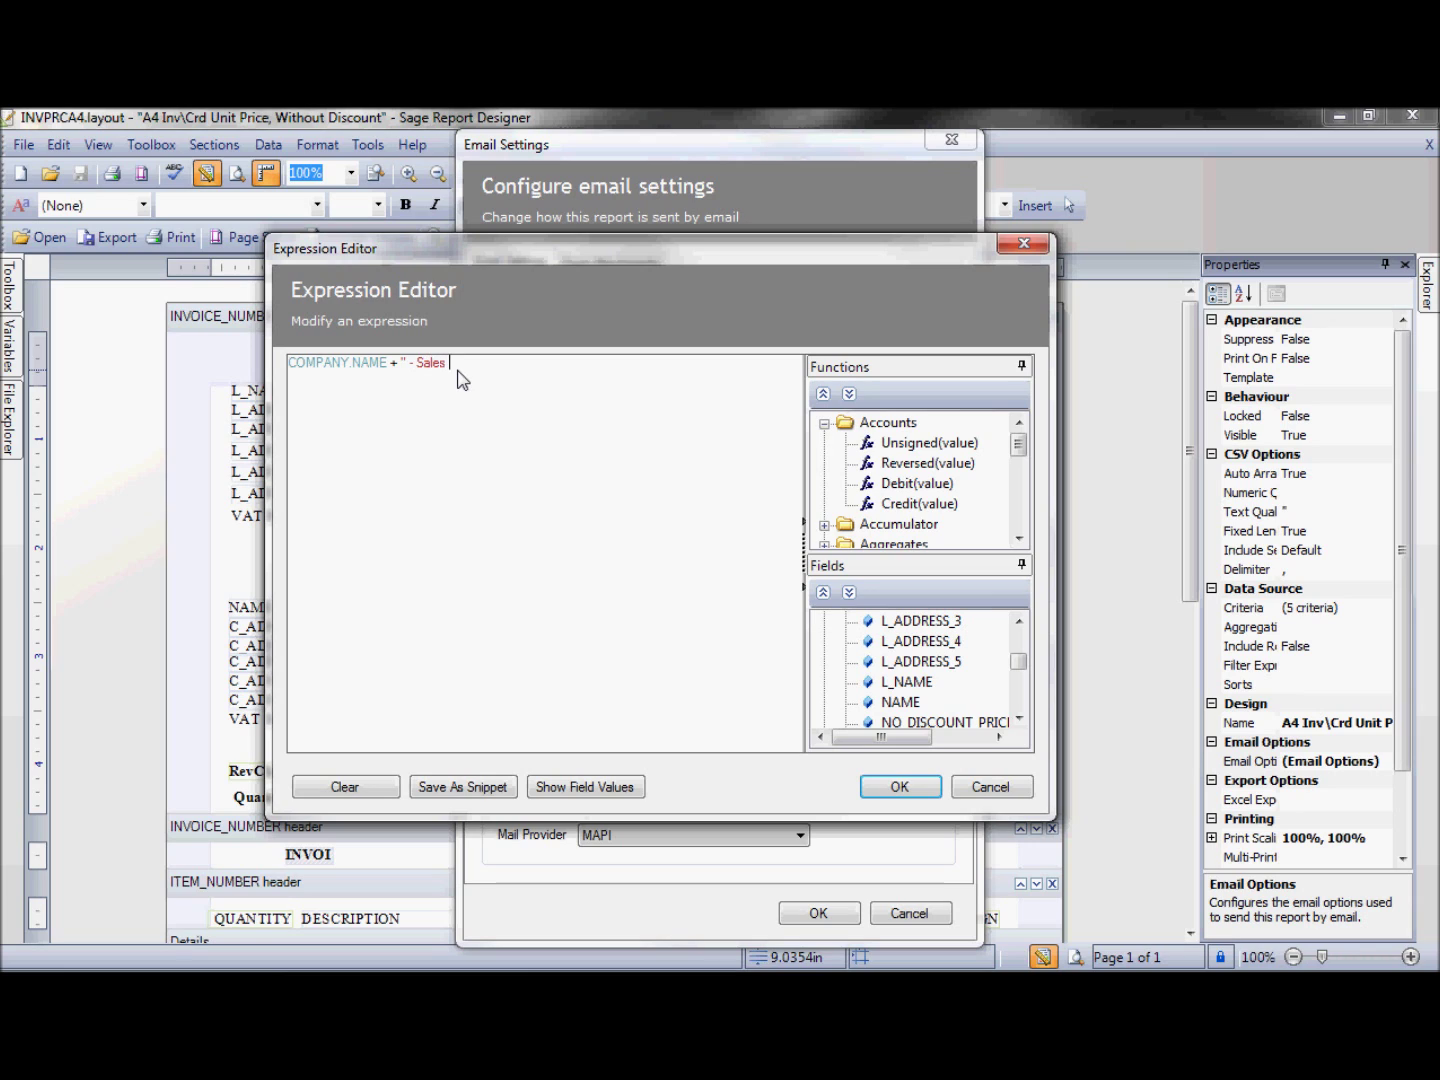
pyautogui.write('Invoice"')
pyautogui.click(899, 788)
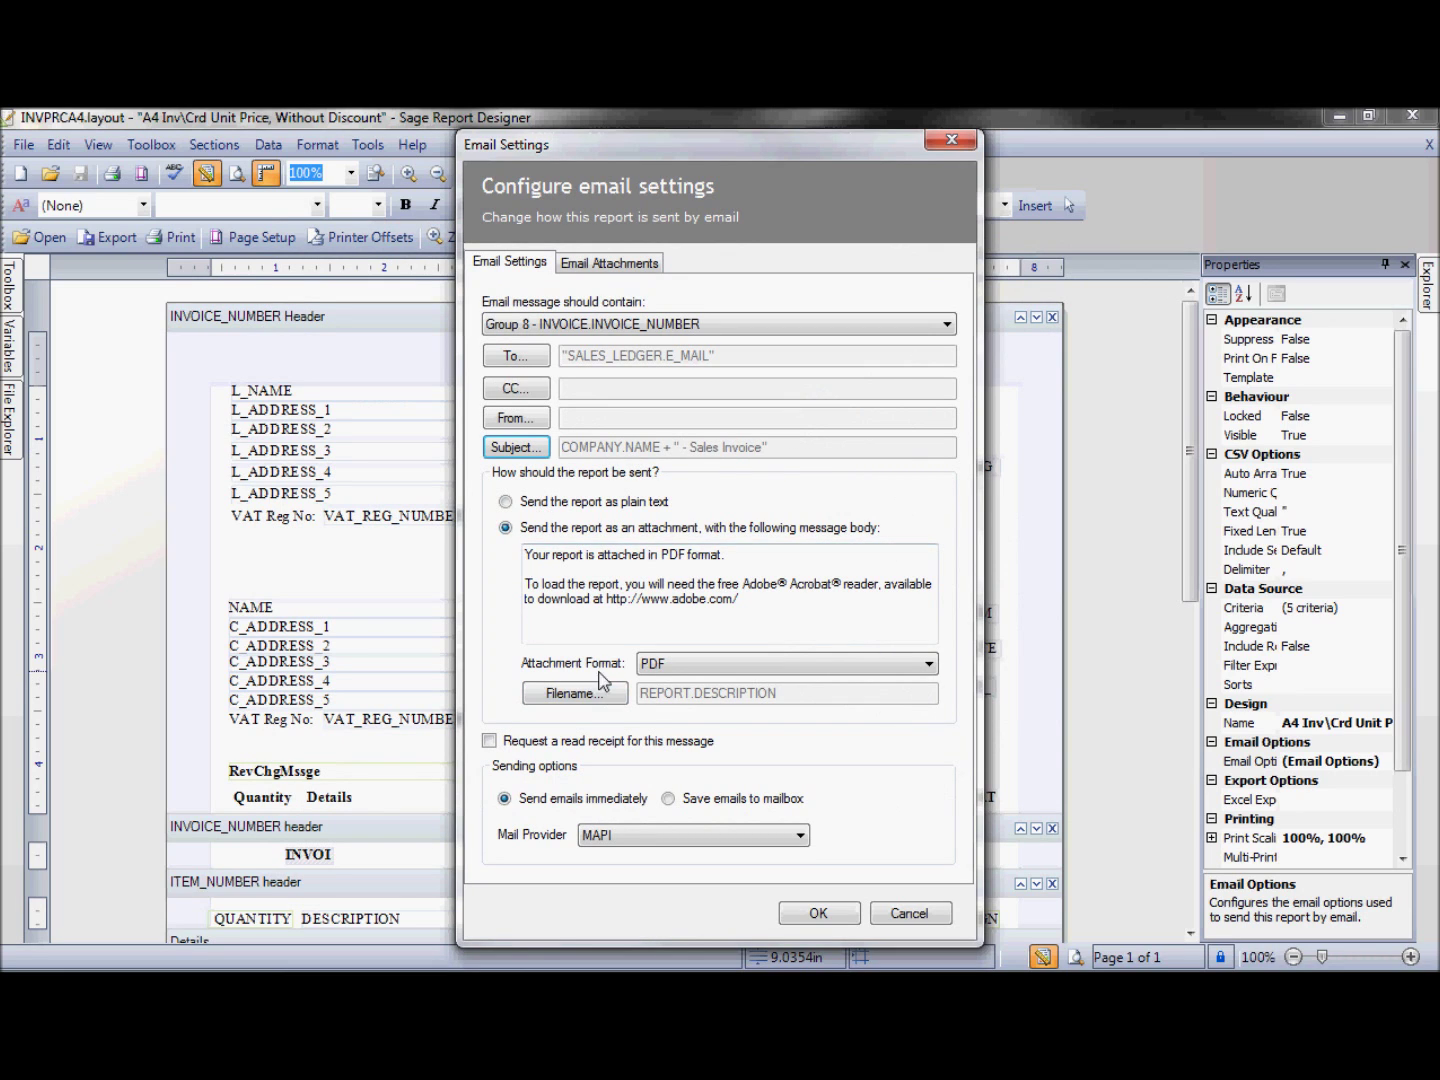
# Select PDF as the attachment format for the emailed invoice
pyautogui.click(930, 665)
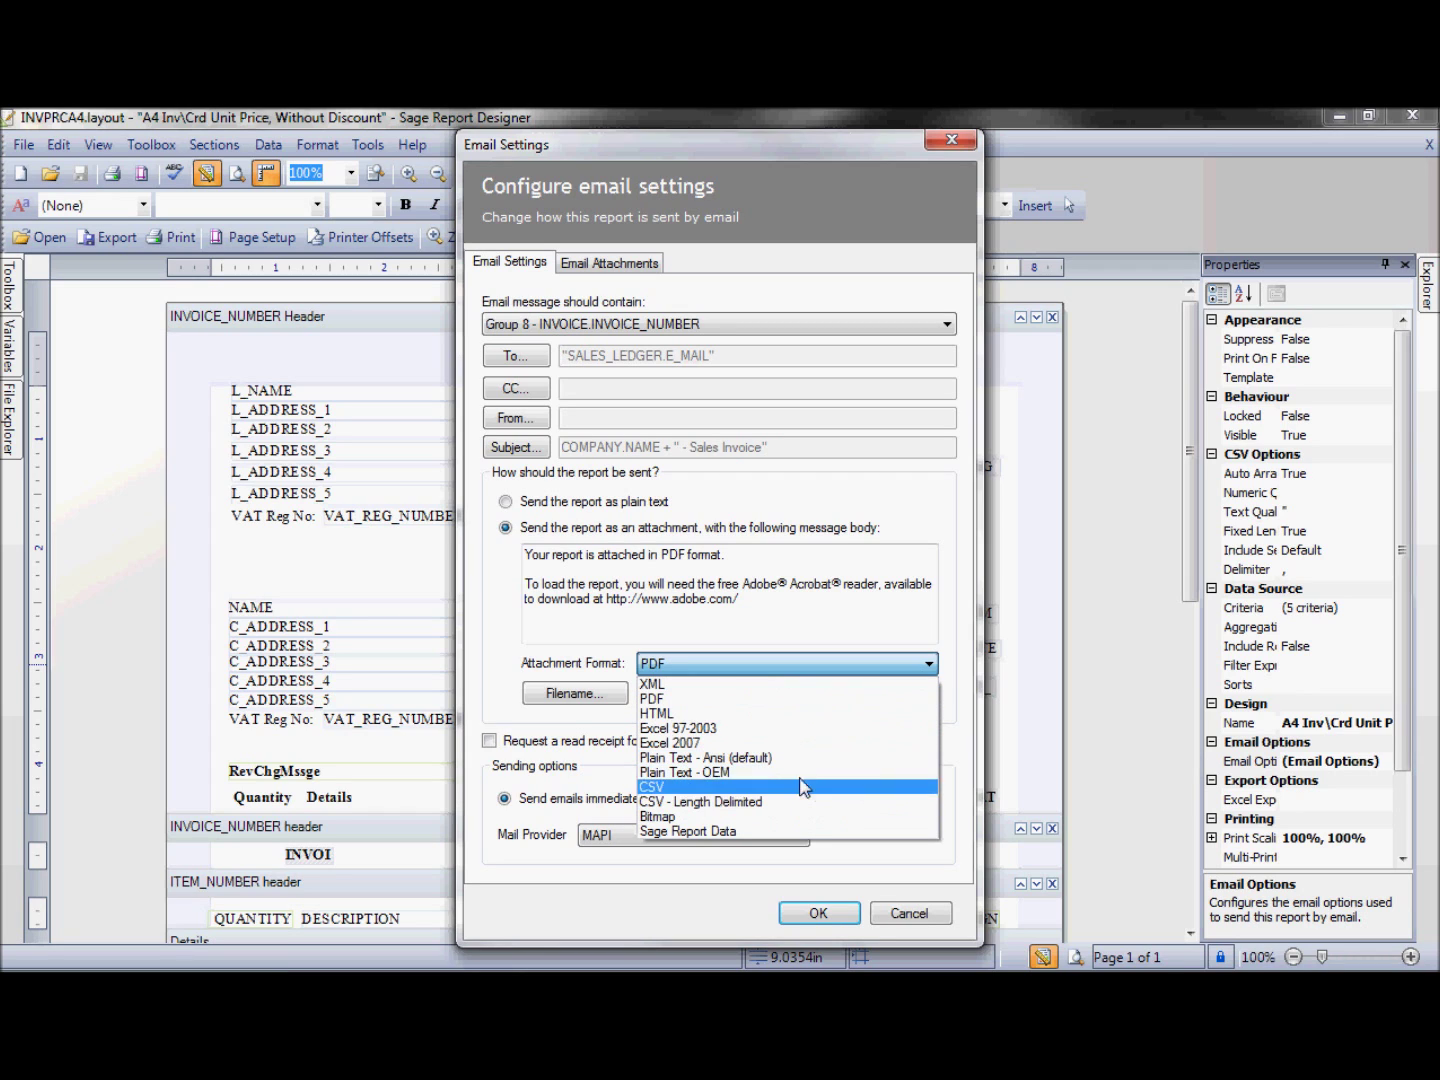
pyautogui.click(687, 698)
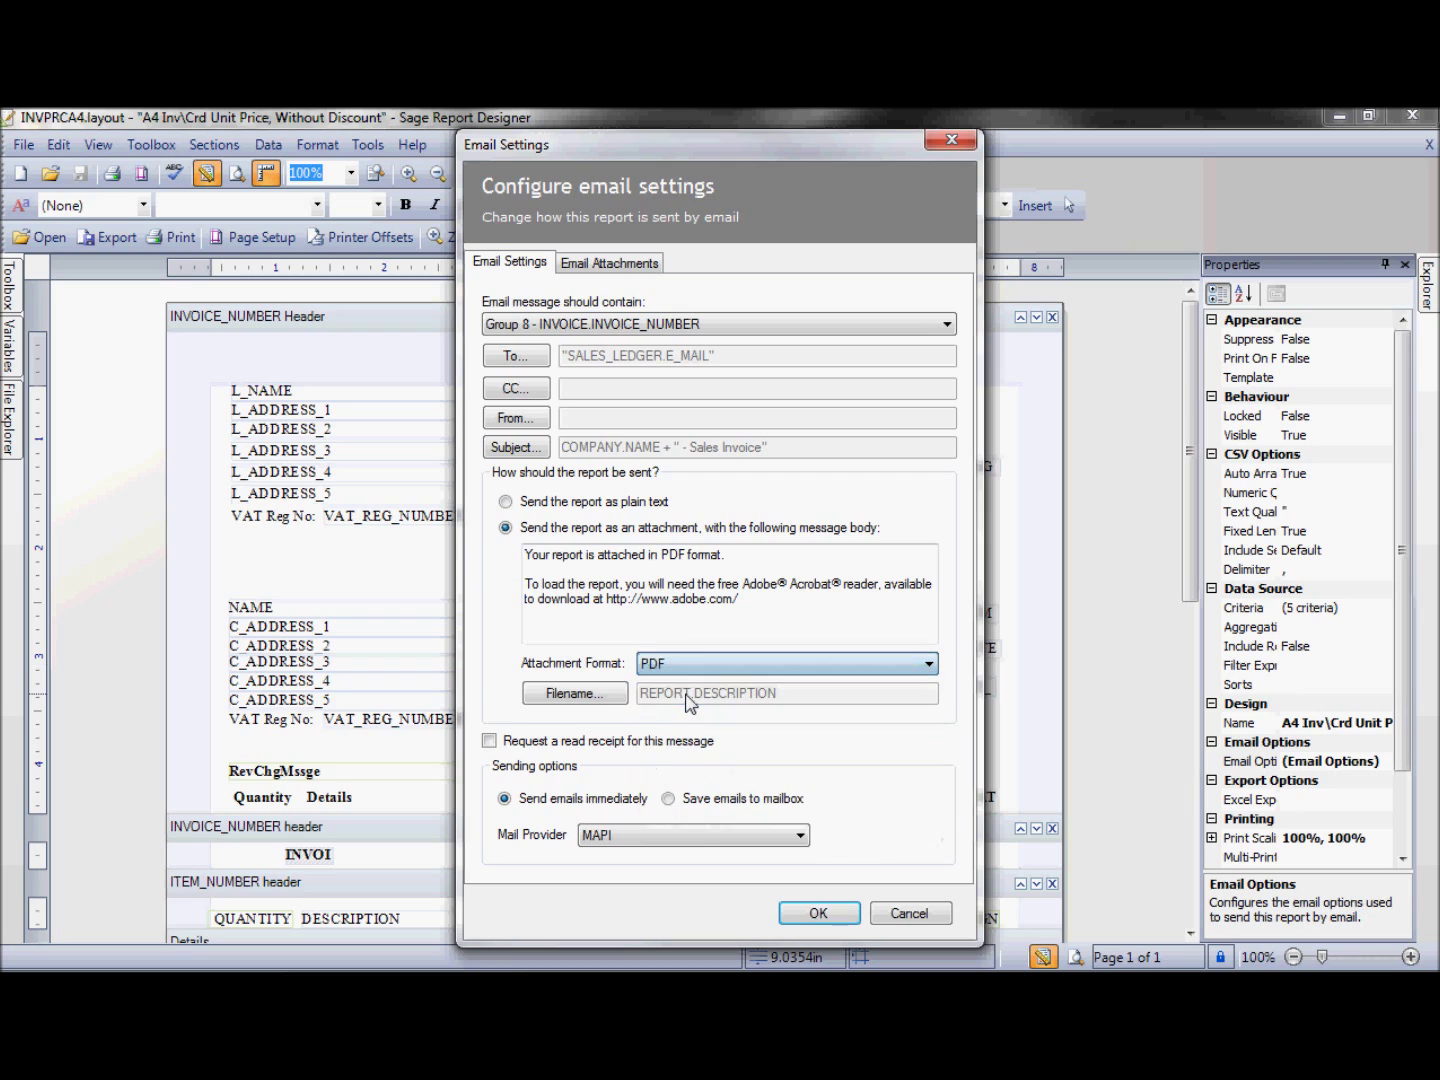
# Replace the message body with "Please find attached your Sales Invoice" and "Kind regards", signed with the sender's first name
pyautogui.click(769, 601)
pyautogui.moveTo(770, 608); pyautogui.dragTo(528, 561)
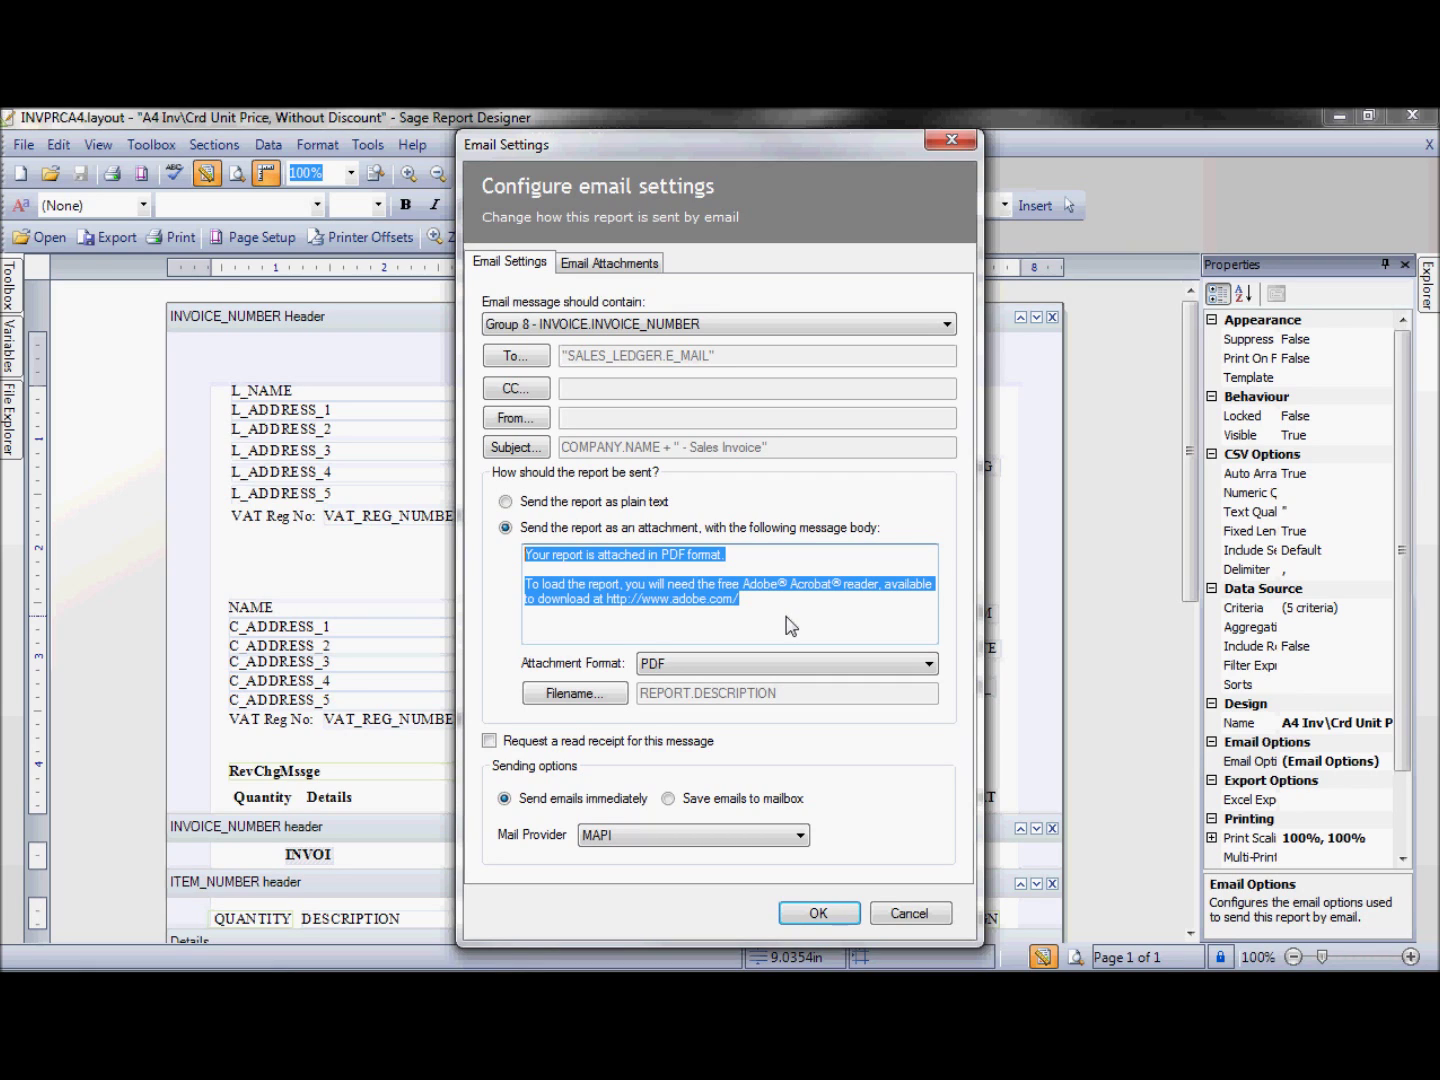
pyautogui.write('Pl')
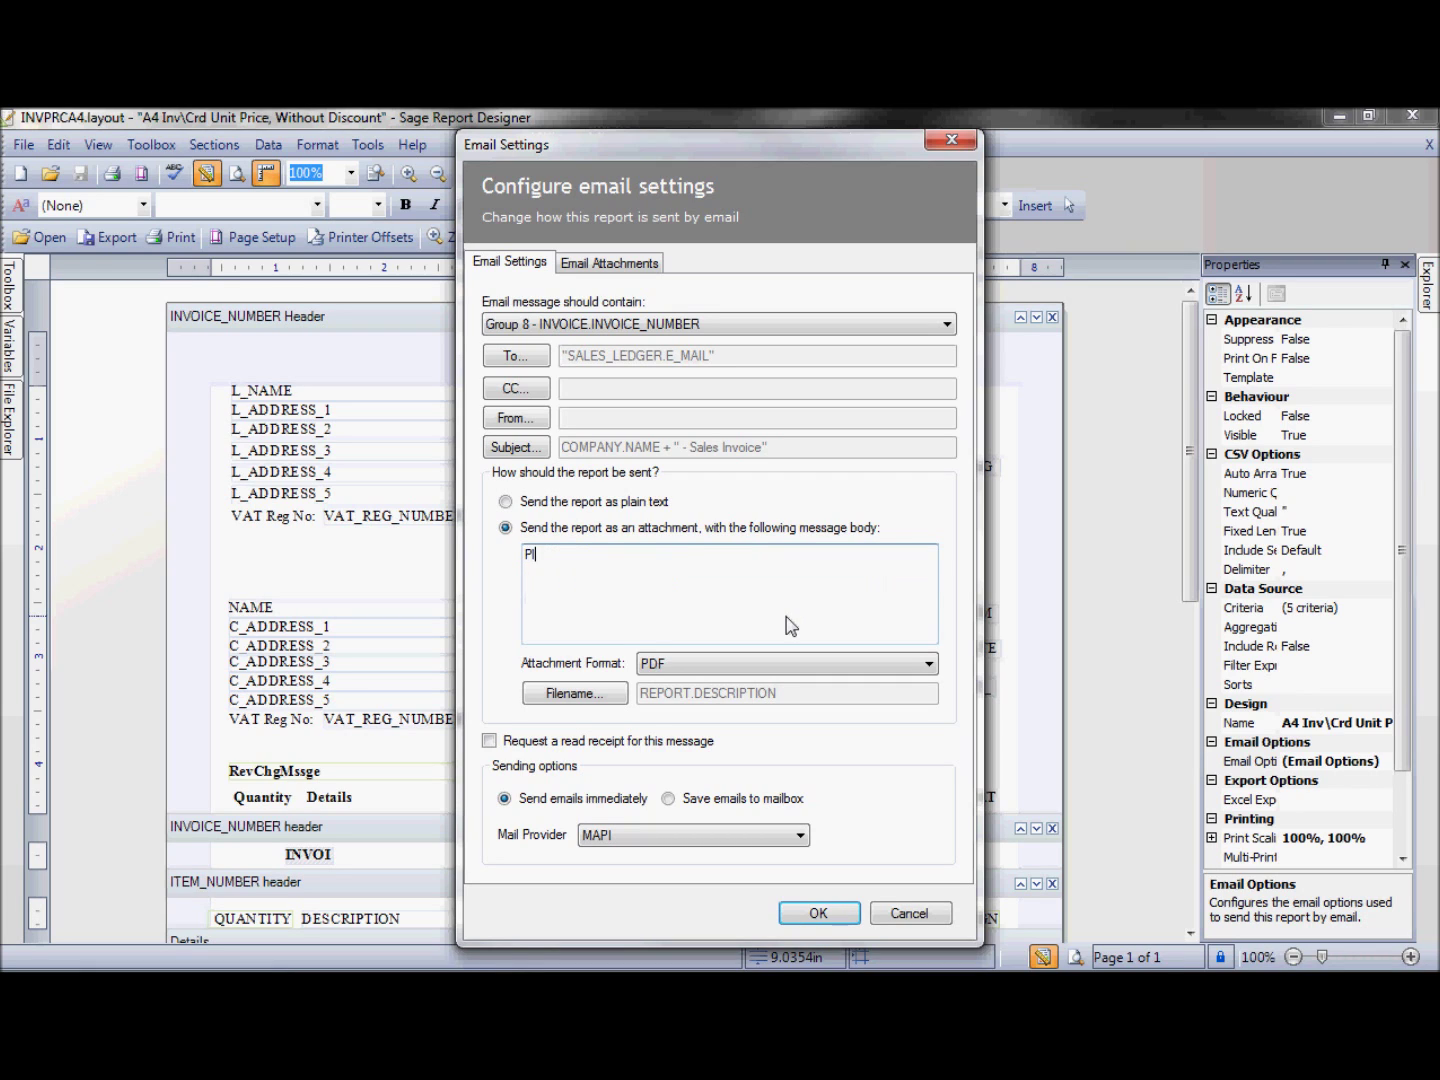
pyautogui.write('ease find attached your Sales Invoice  ')
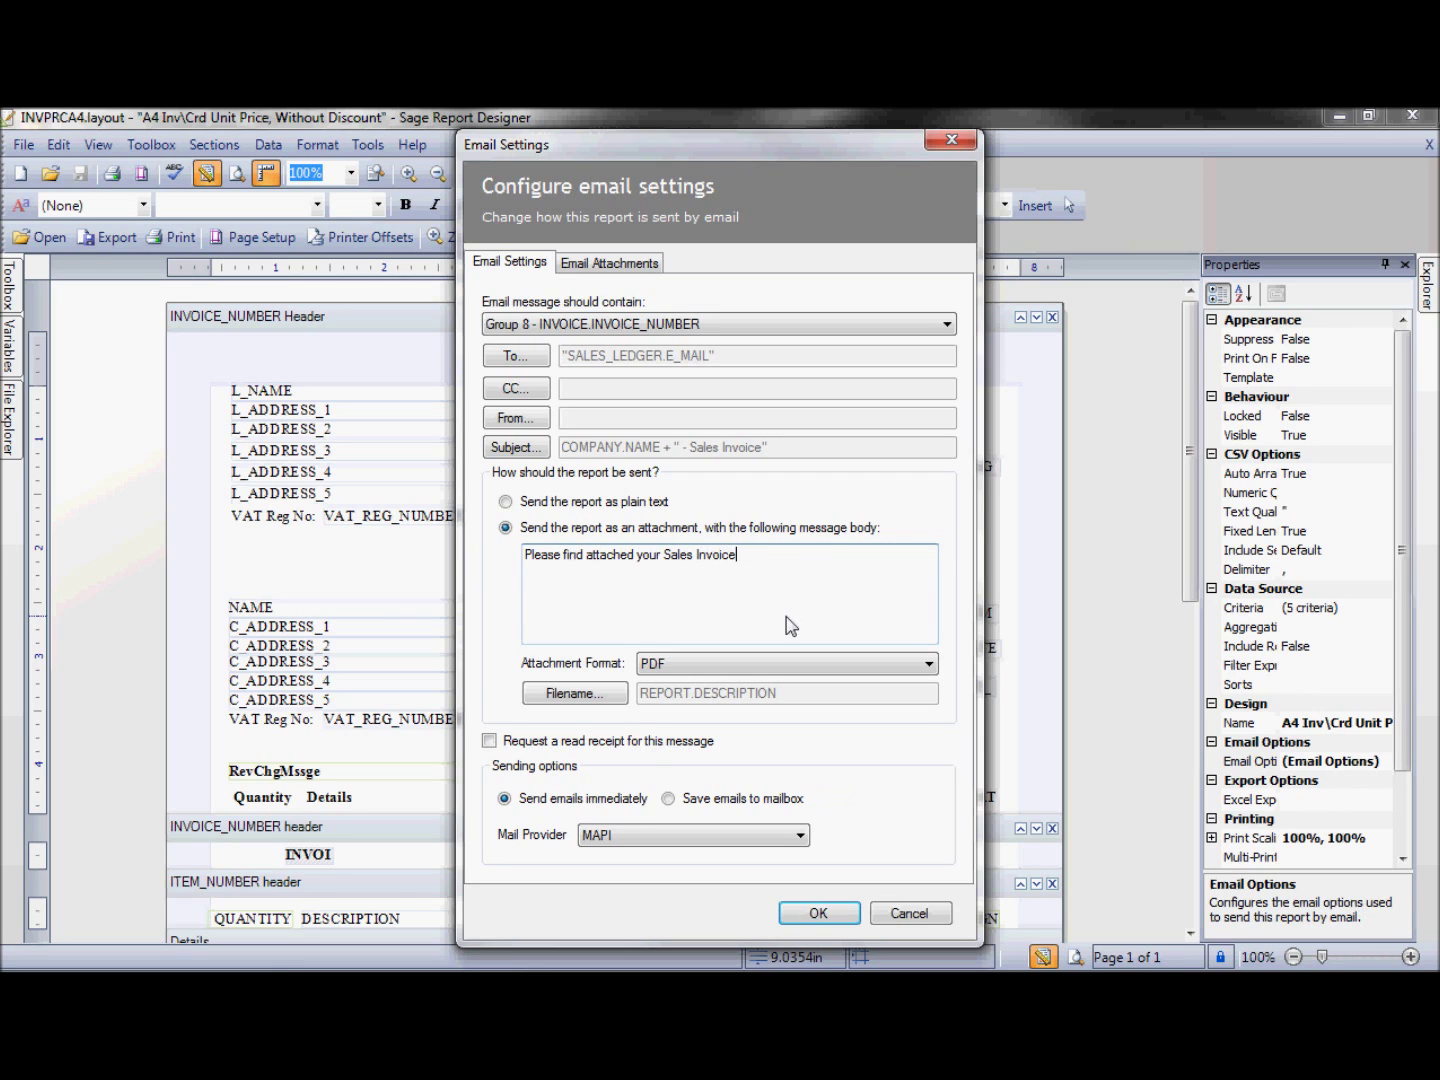
pyautogui.write('Kind regards  S')
pyautogui.write('ea')
pyautogui.write('n')
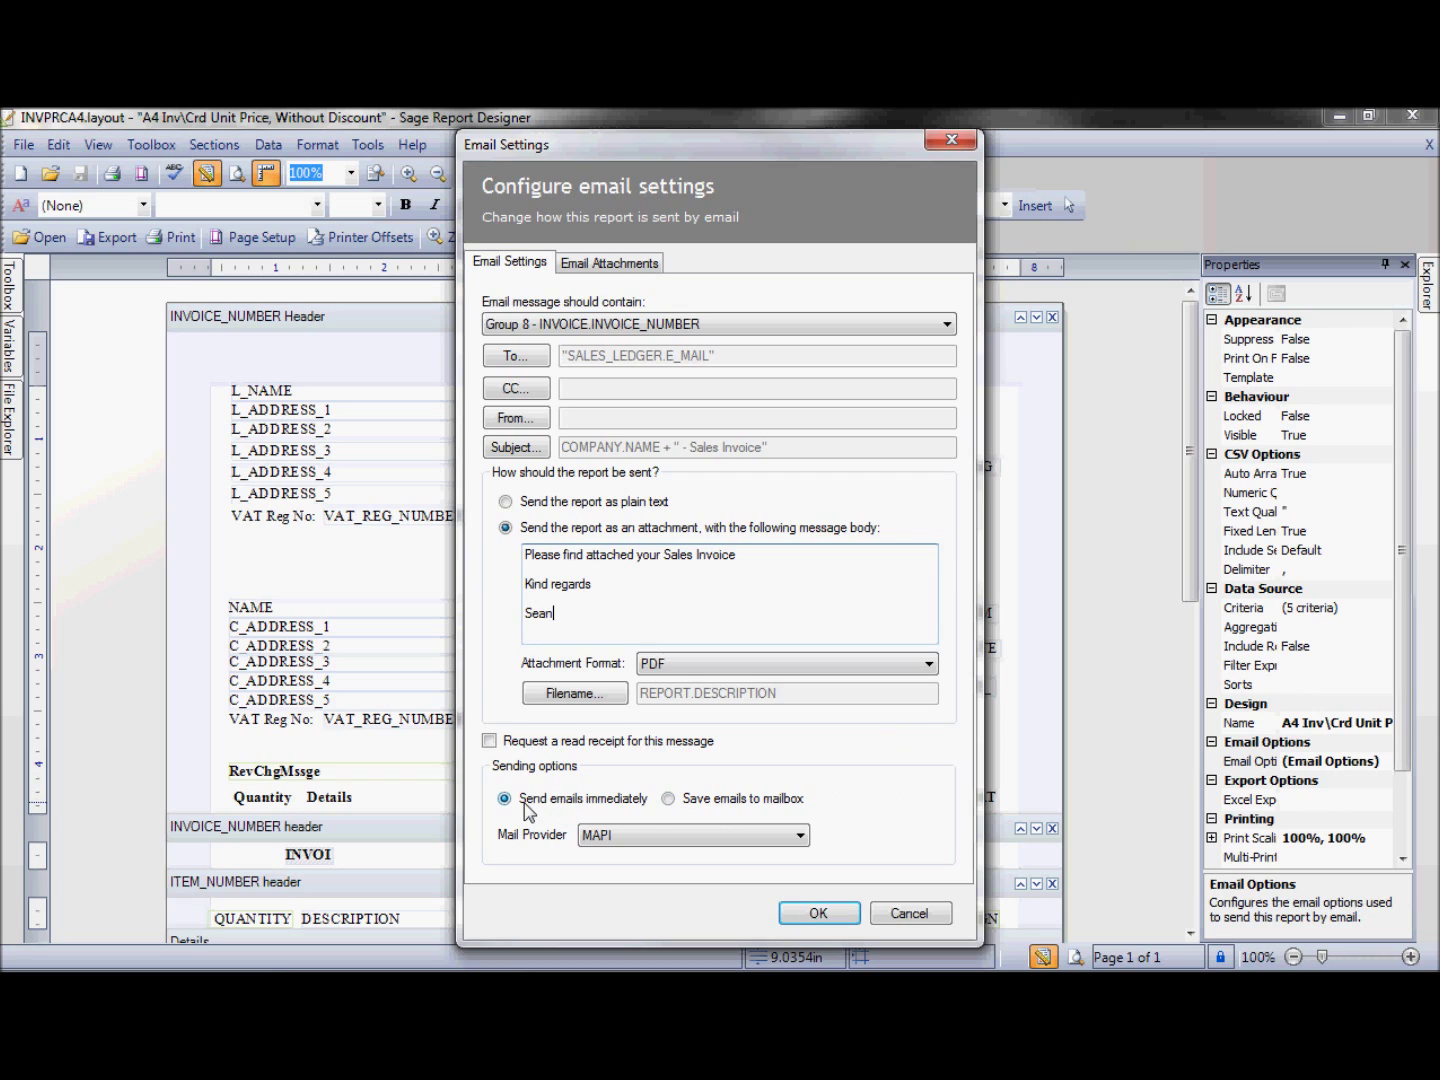
# Choose to save emails to the mailbox instead of sending them immediately, and accept the email settings
pyautogui.click(671, 803)
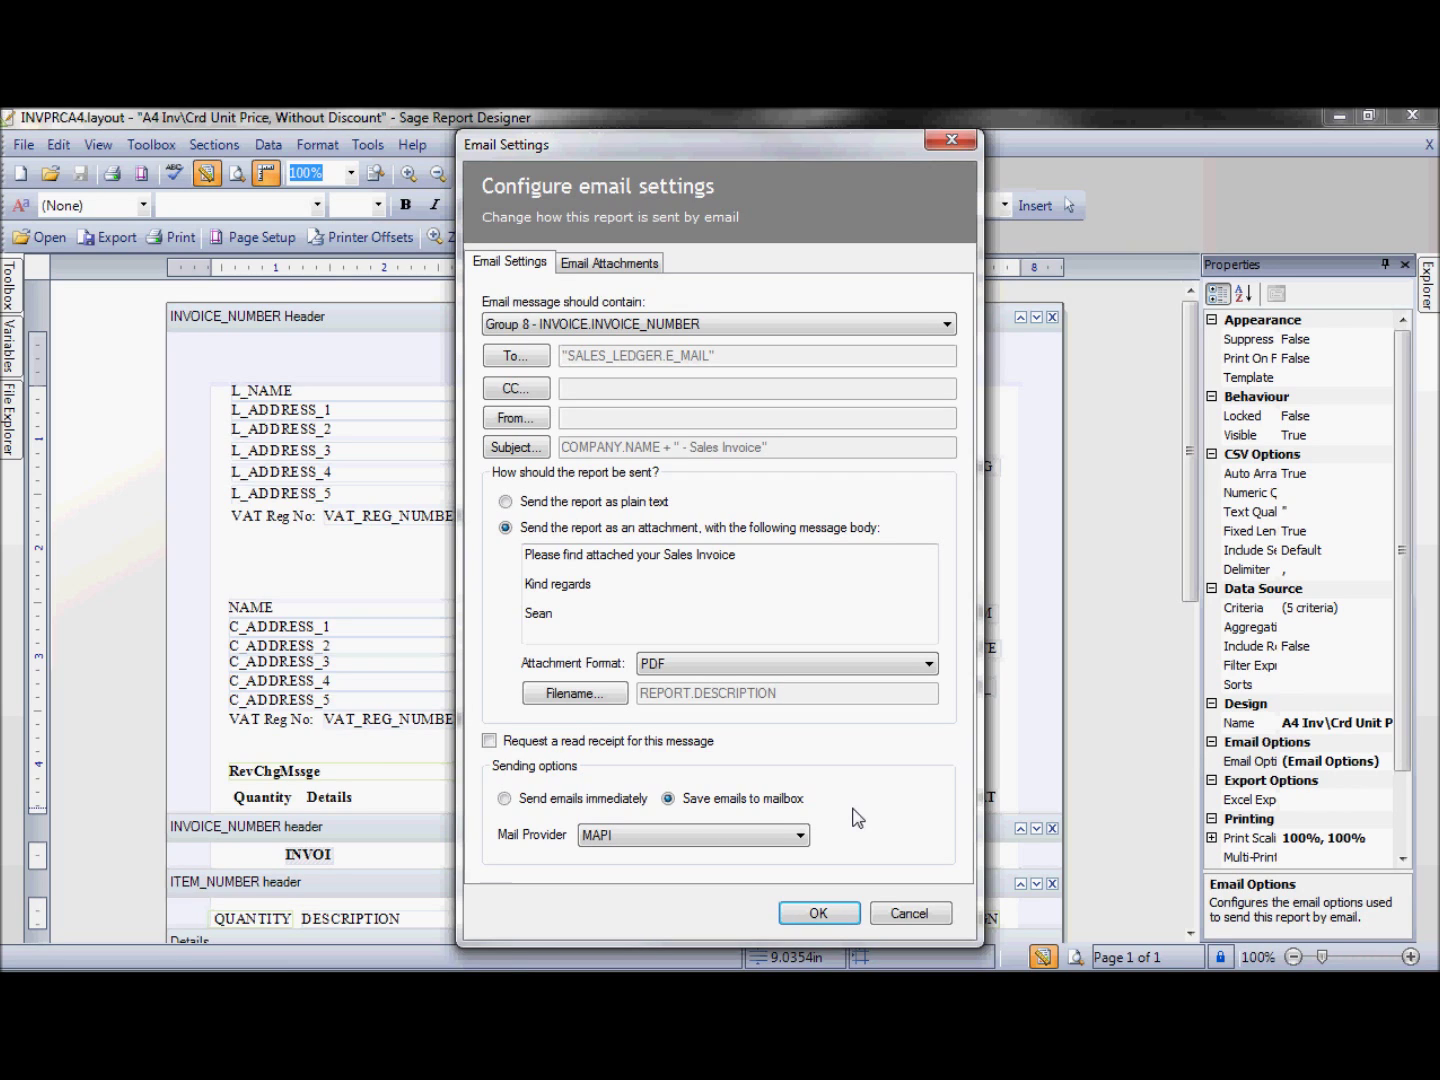
pyautogui.click(814, 919)
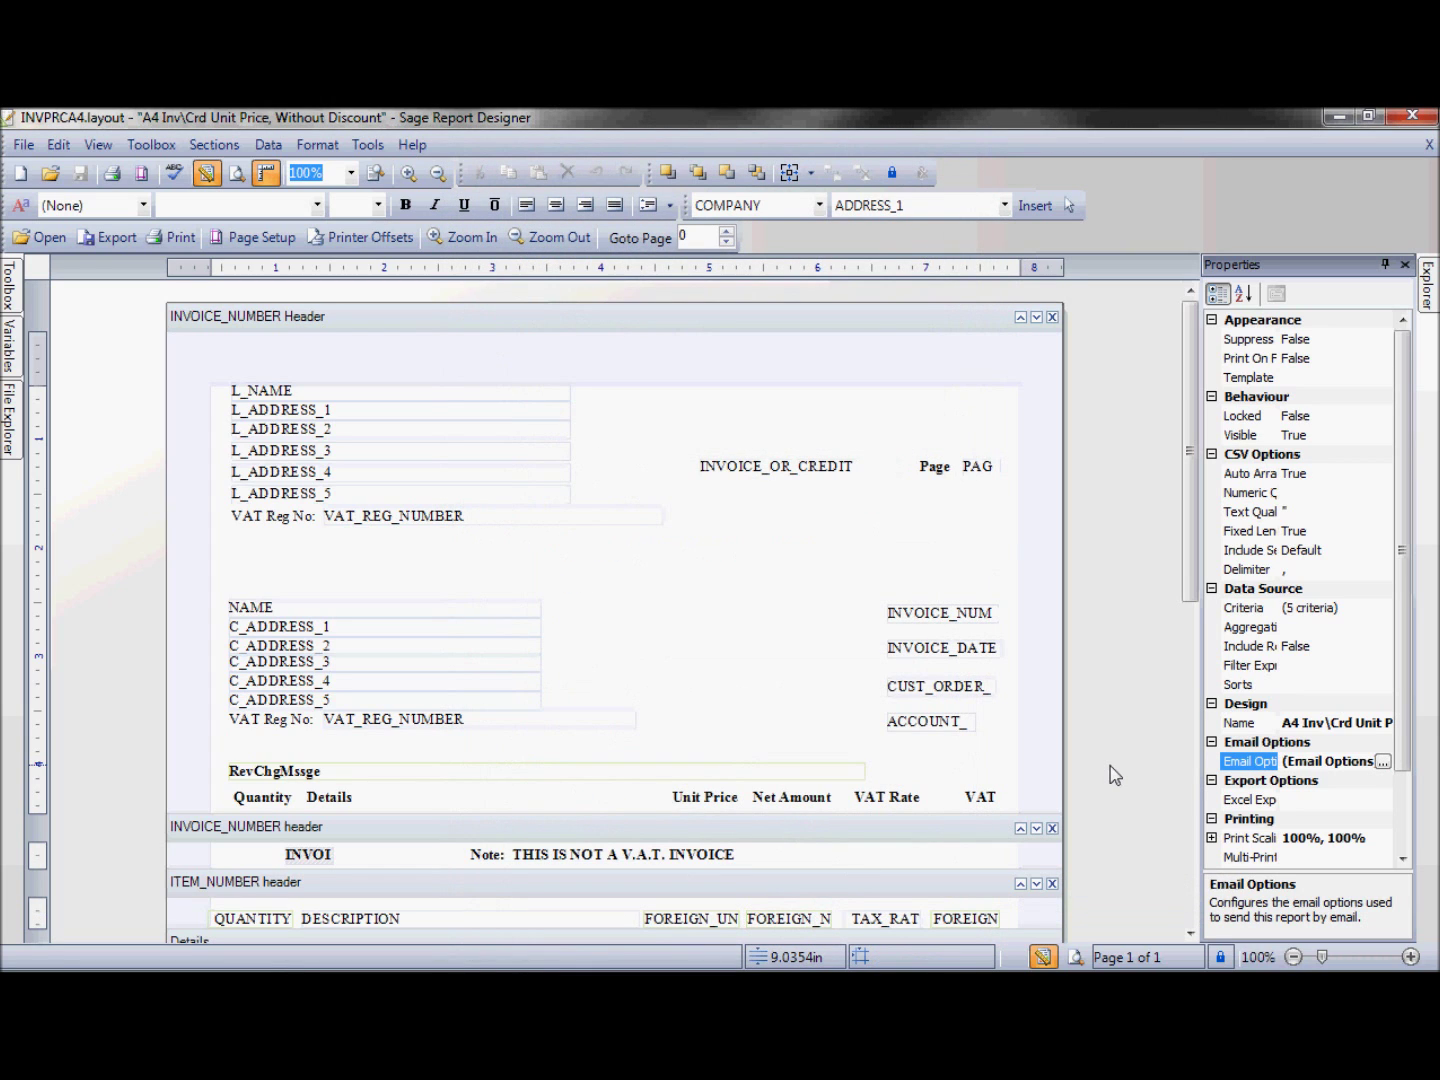
# Change the layout's Name property to "Company Invoice - Email"
pyautogui.click(1293, 729)
pyautogui.moveTo(1281, 730); pyautogui.dragTo(1358, 764)
pyautogui.press('Delete')
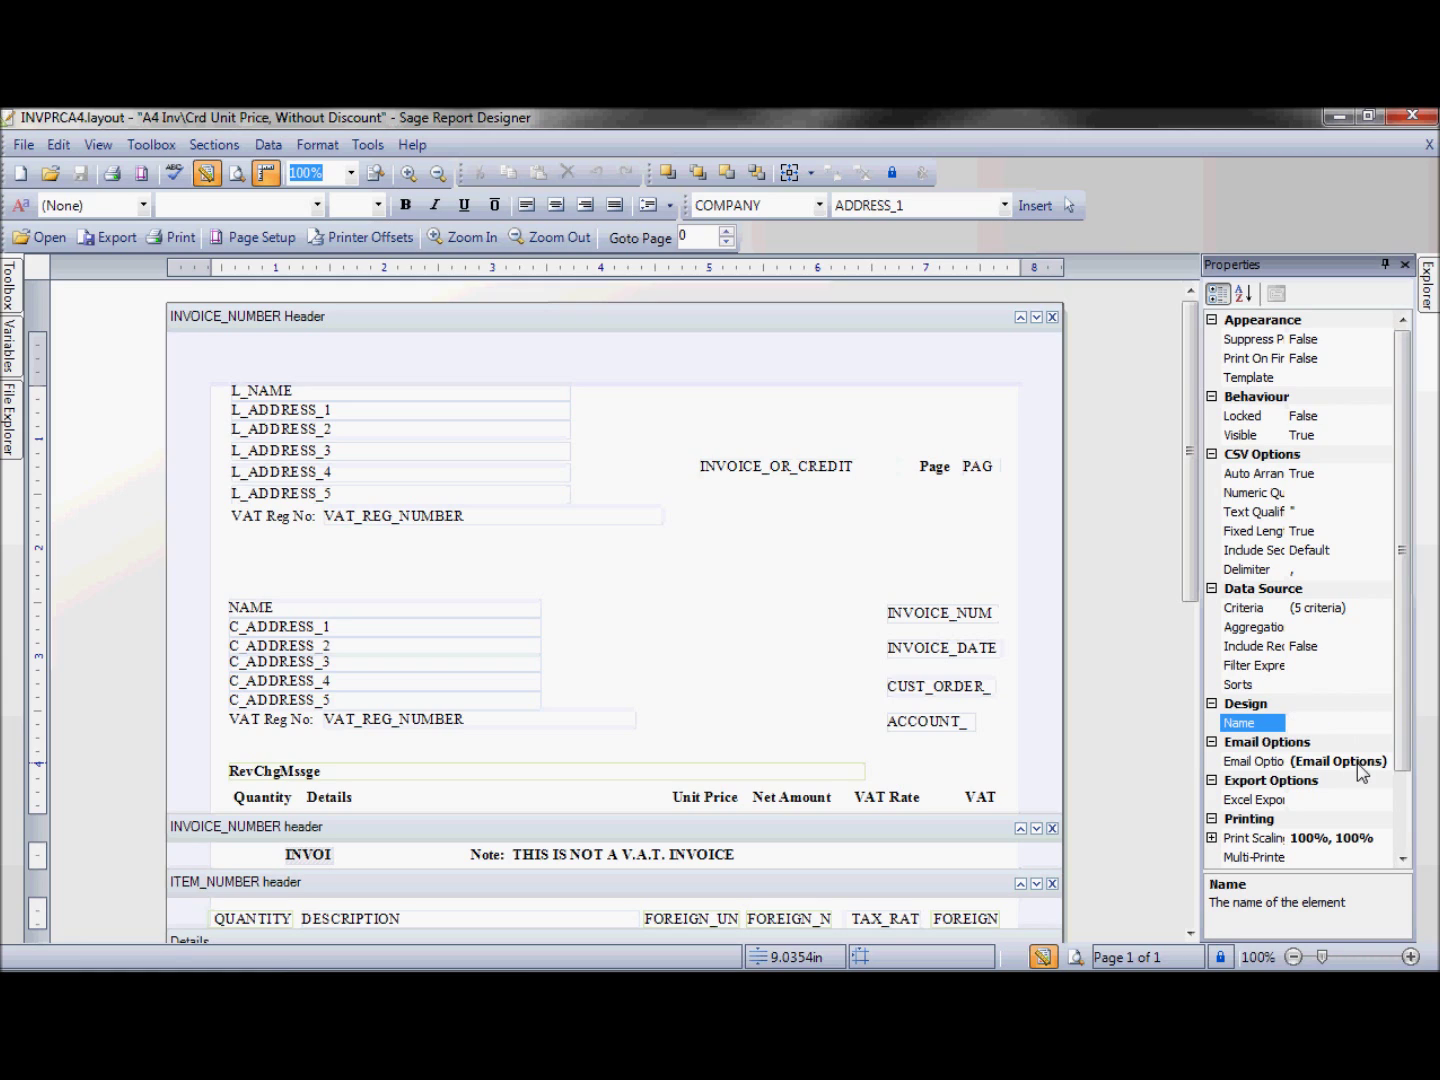
pyautogui.write('Compan')
pyautogui.write('y Invoice - Ema')
pyautogui.write('il')
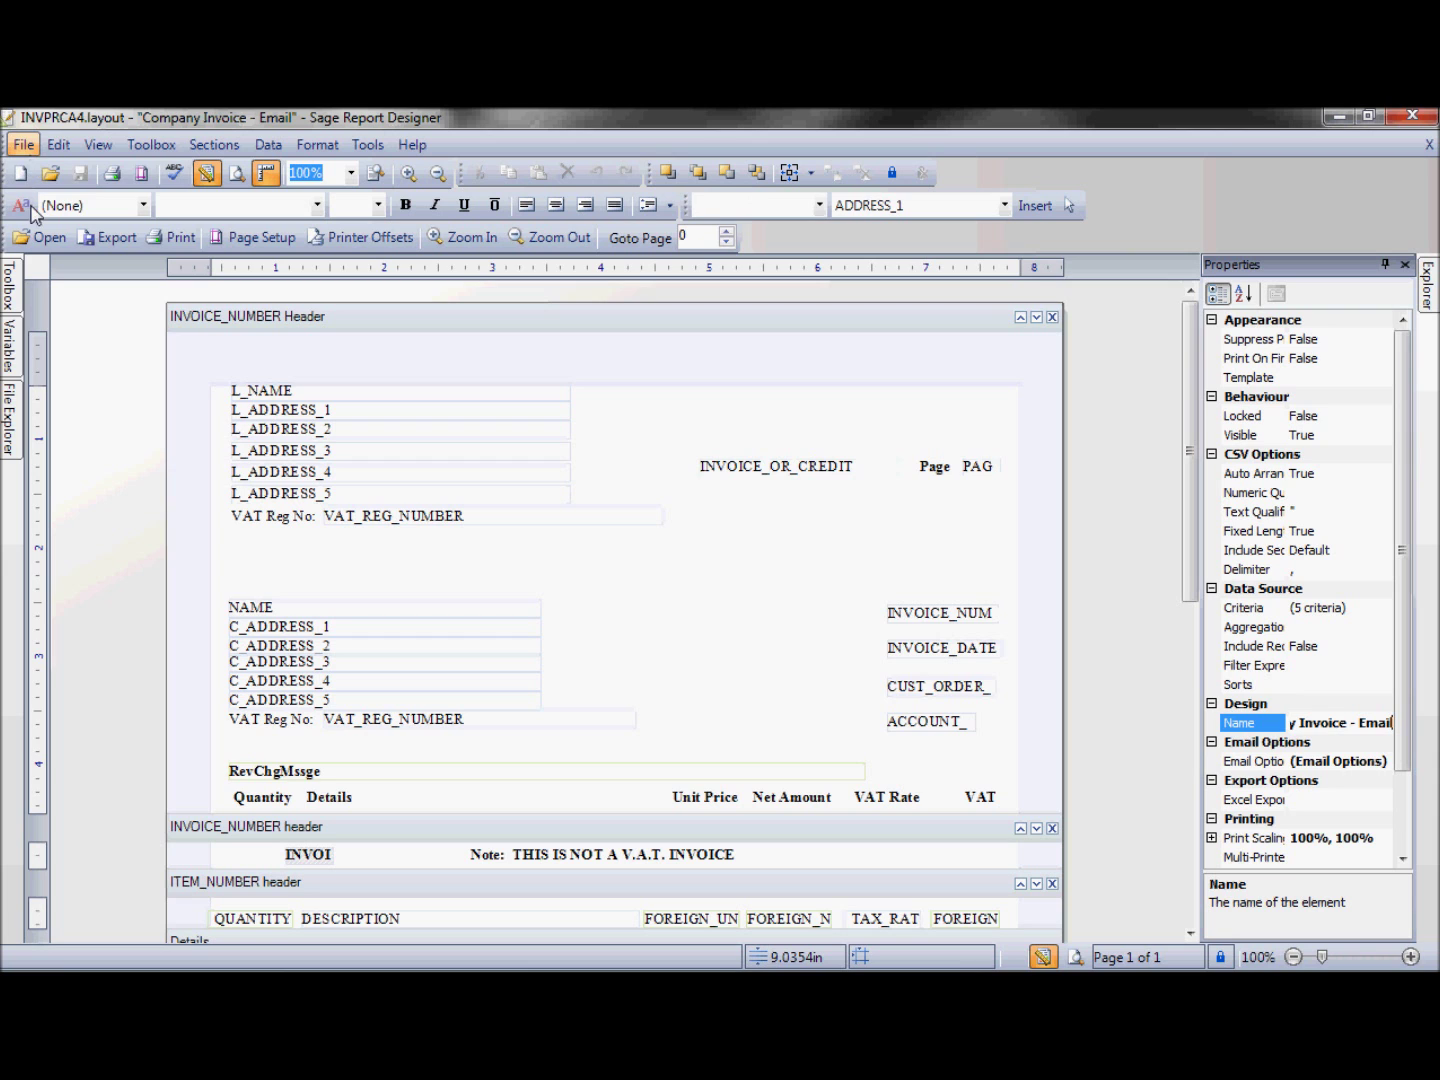
# Save the layout as a new file named "Company Invoice - Email" in the LAYOUTS folder
pyautogui.click(24, 146)
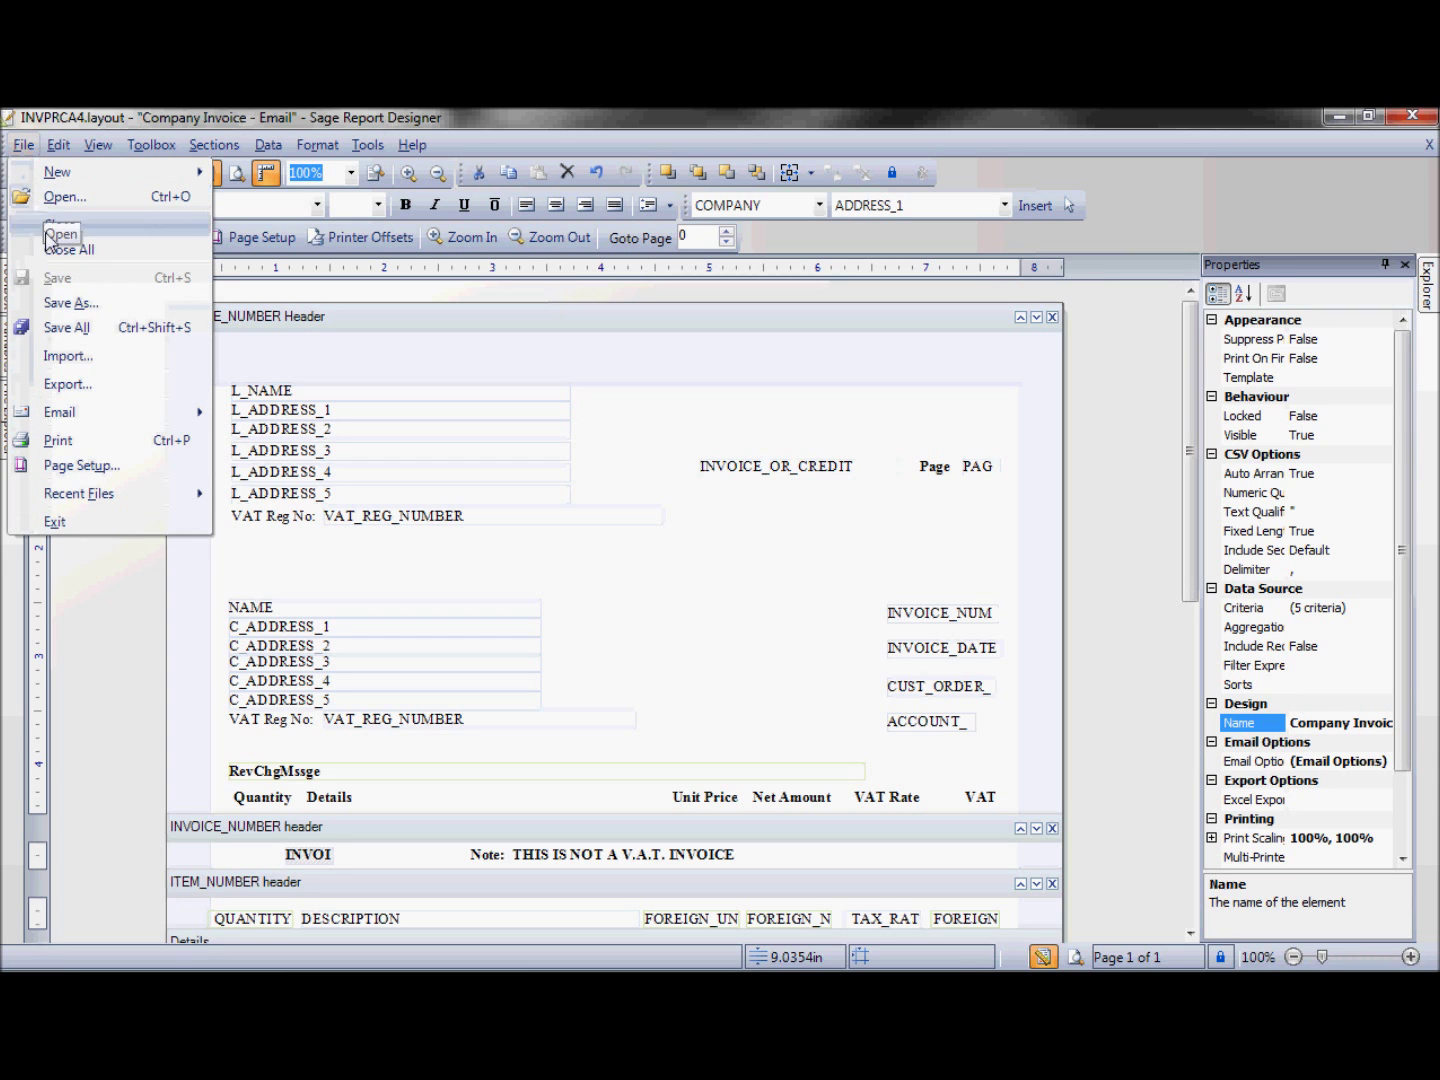
pyautogui.click(62, 302)
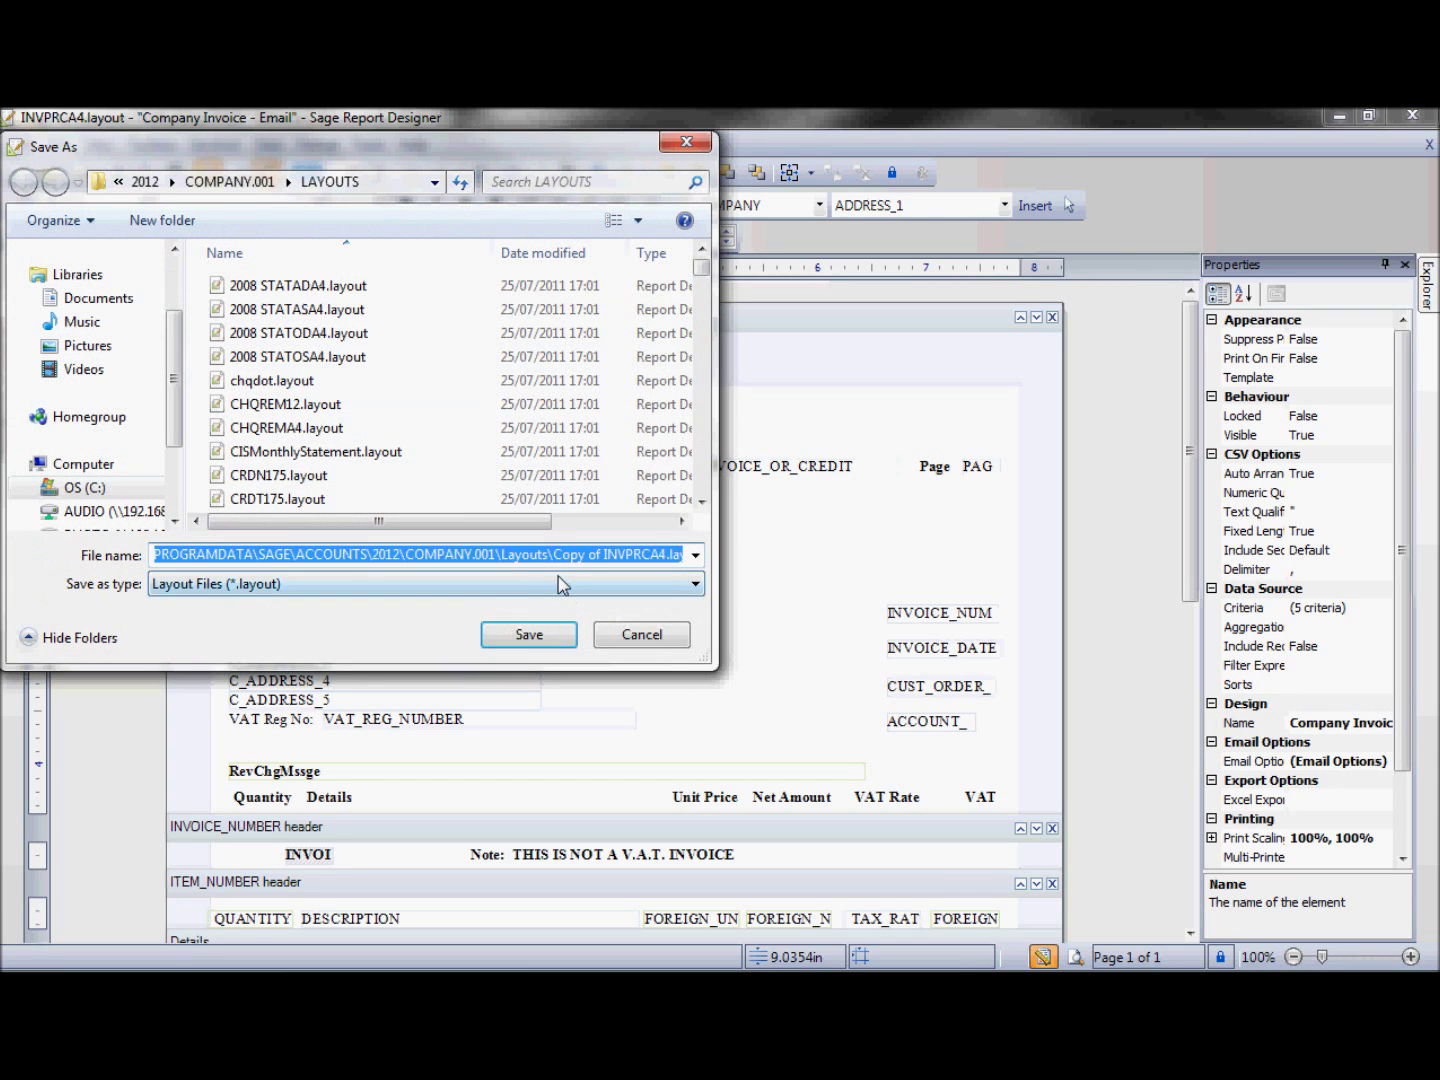
pyautogui.write('Company')
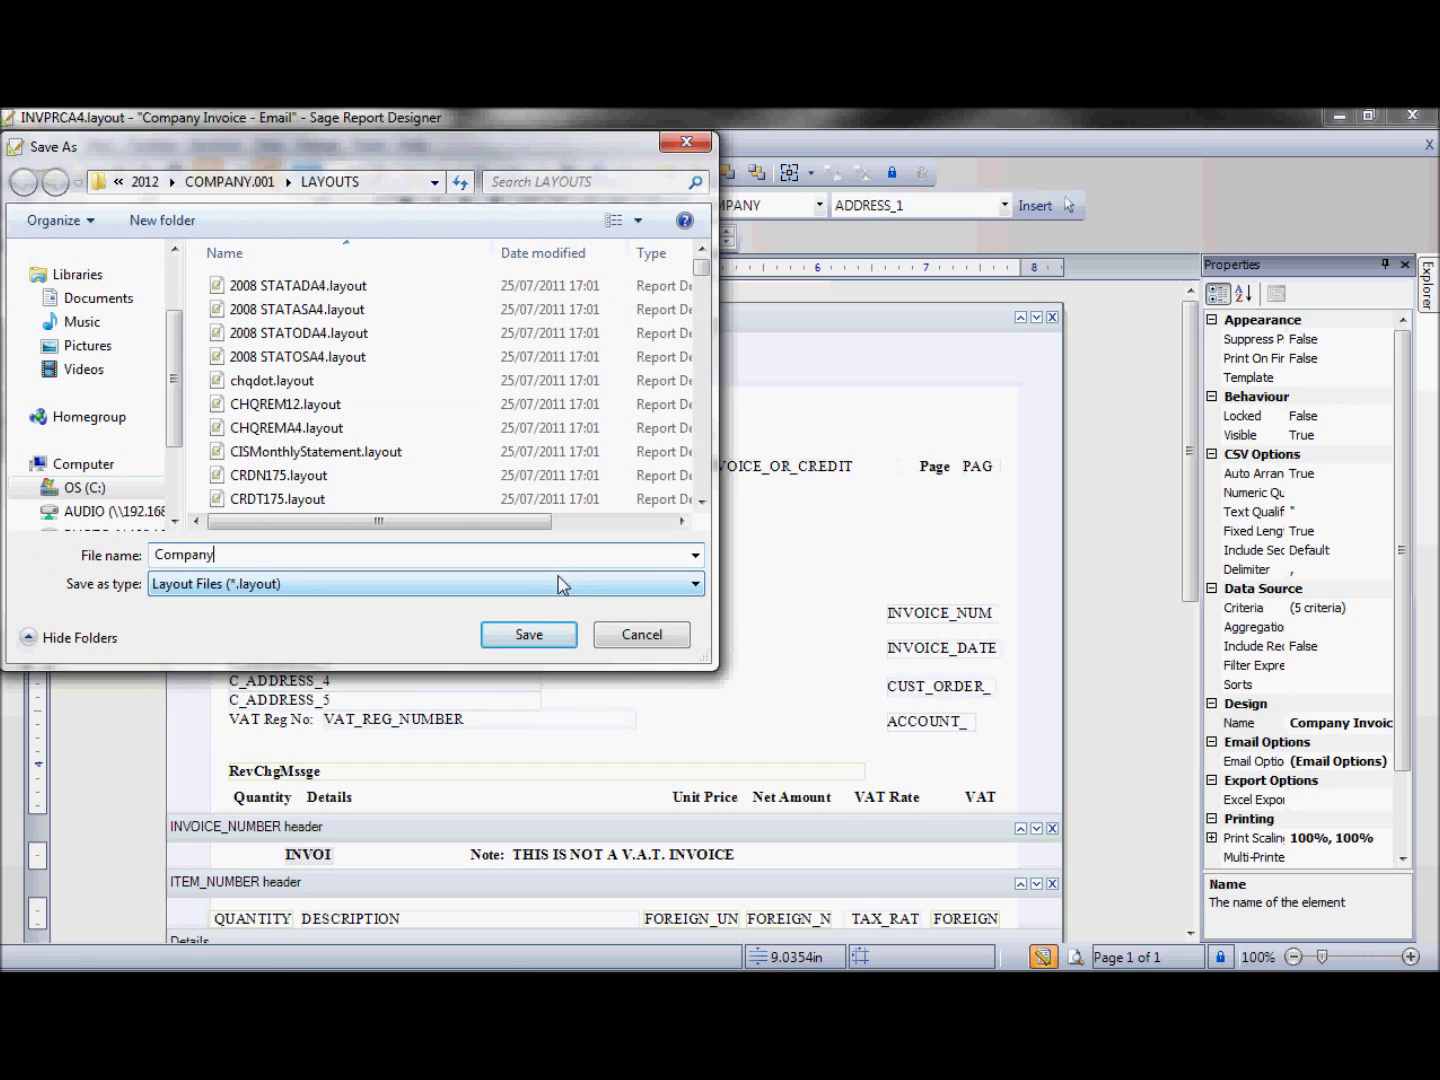
pyautogui.write(' Emai')
pyautogui.press('BackSpace')
pyautogui.press('BackSpace')
pyautogui.press('BackSpace')
pyautogui.press('BackSpace')
pyautogui.press('BackSpace')
pyautogui.write('Invoice - Emai')
pyautogui.click(528, 636)
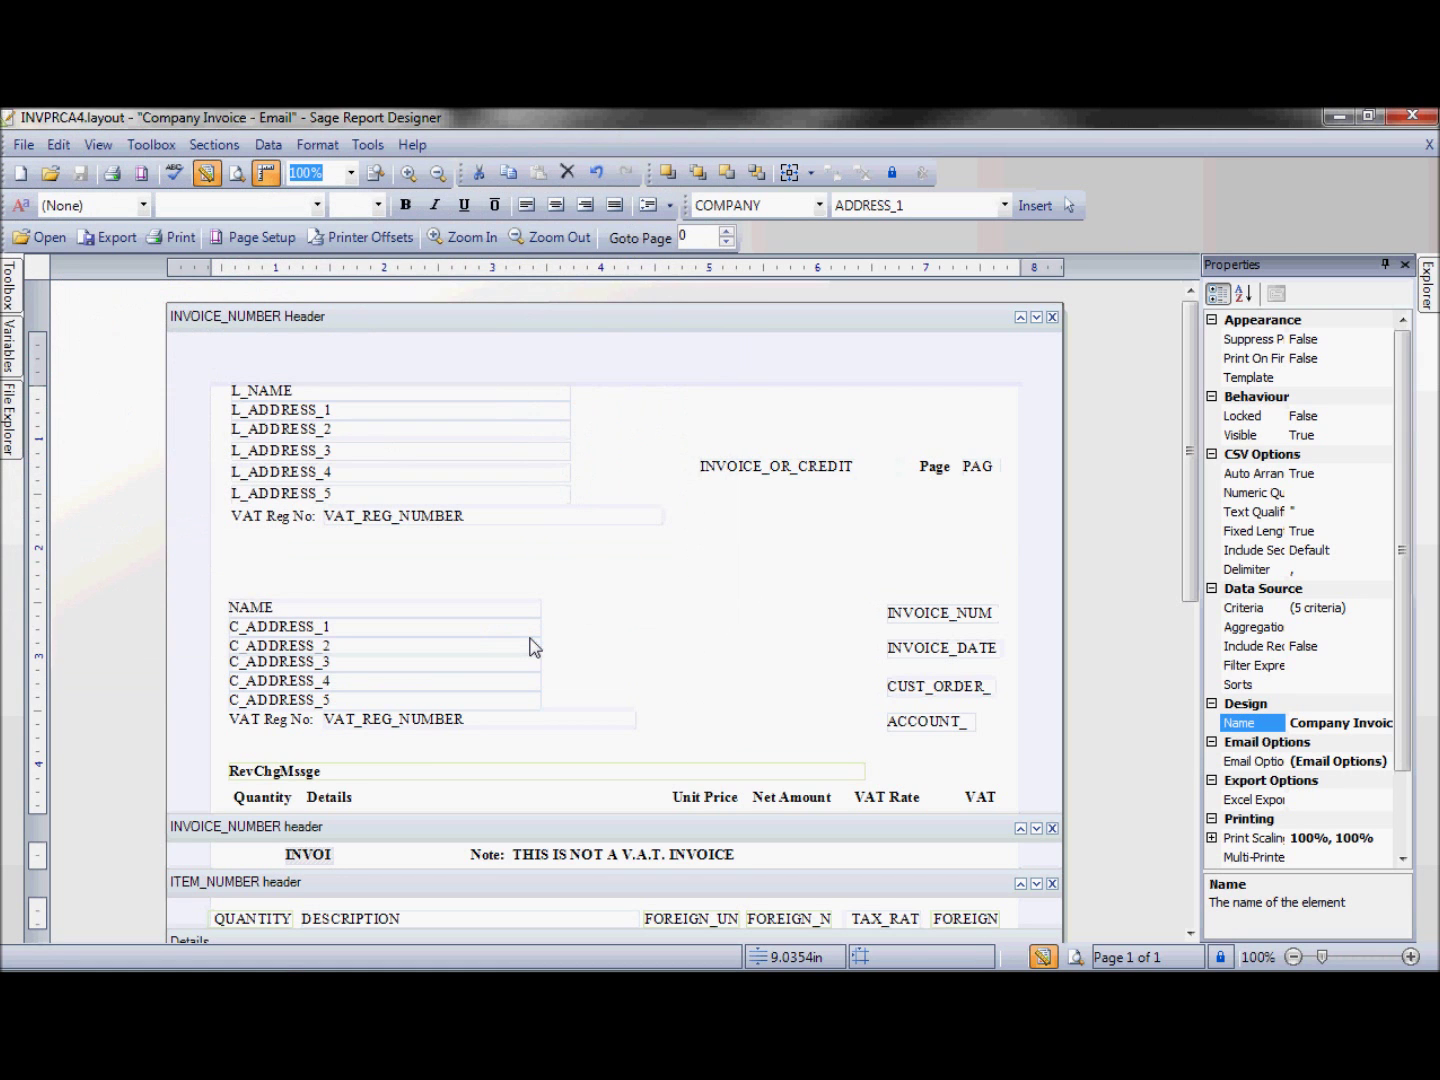
# Close the report designer, check for the new layout in the Report Browser list and close the browser
pyautogui.click(1411, 116)
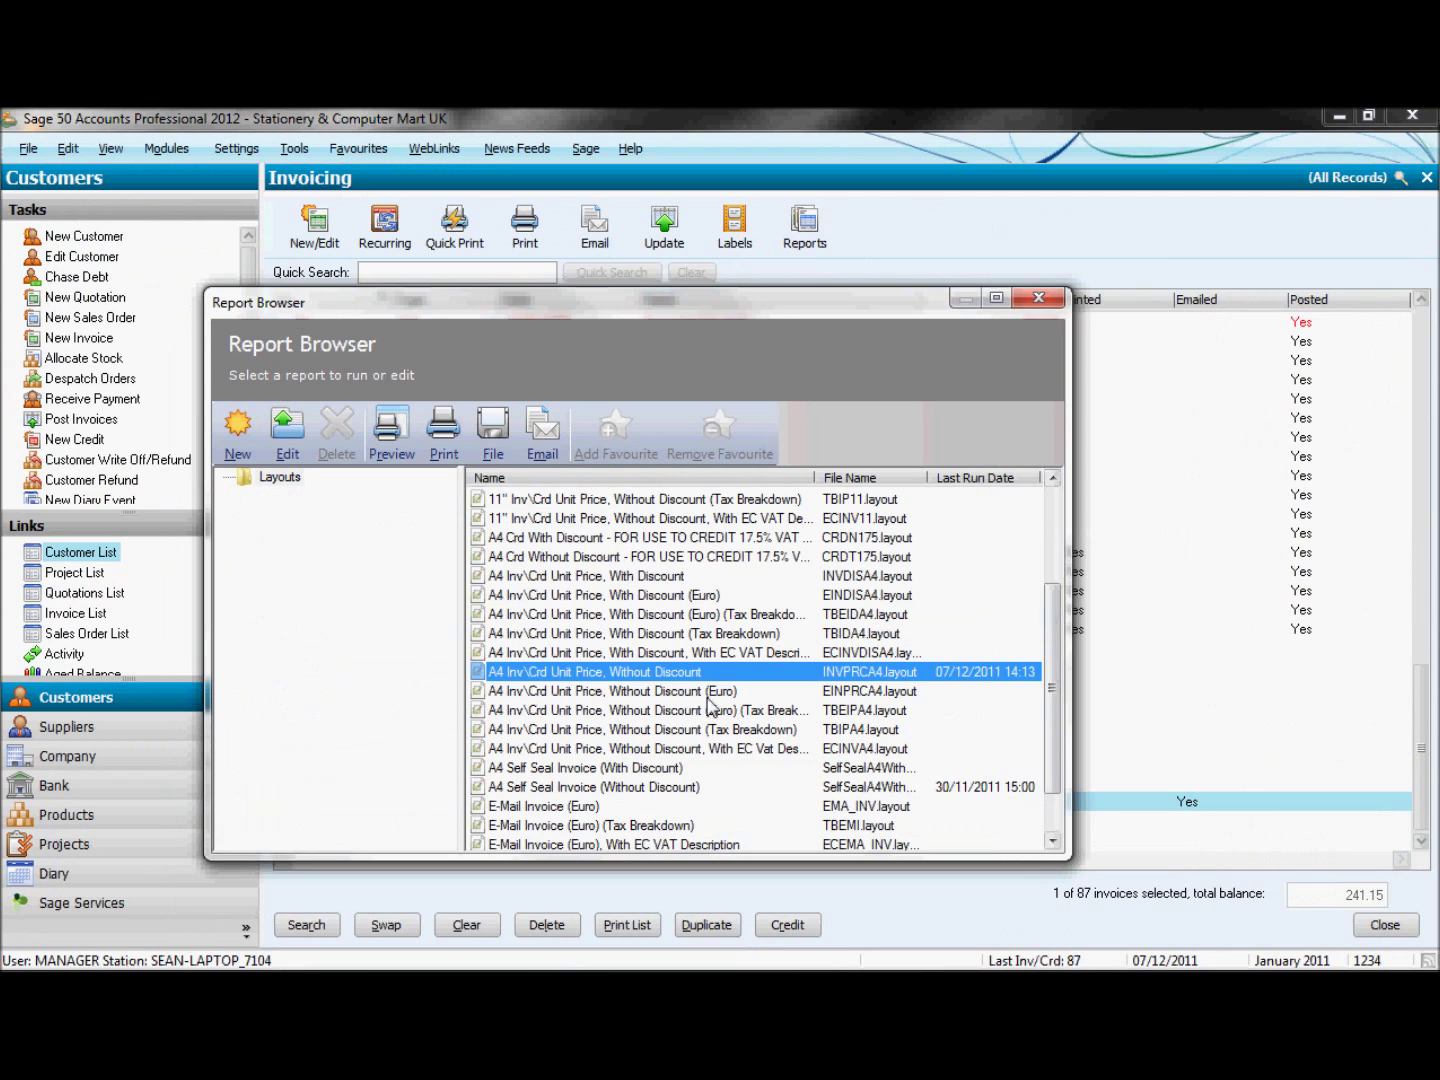
pyautogui.scroll(-1, 1056, 700)
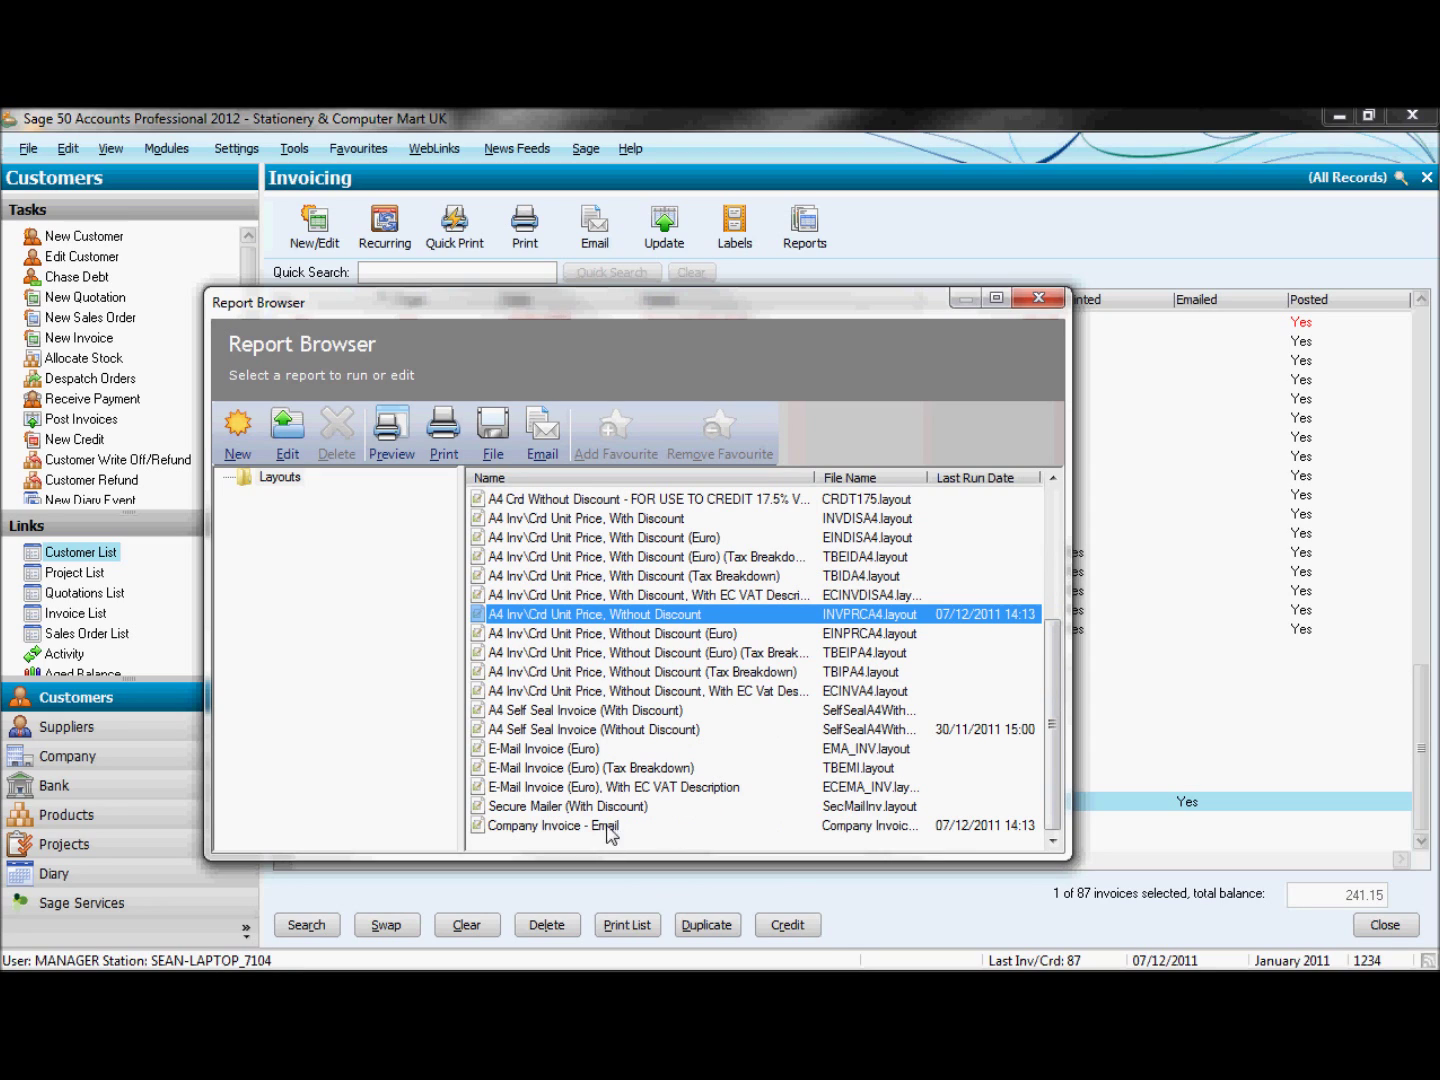
pyautogui.click(1039, 301)
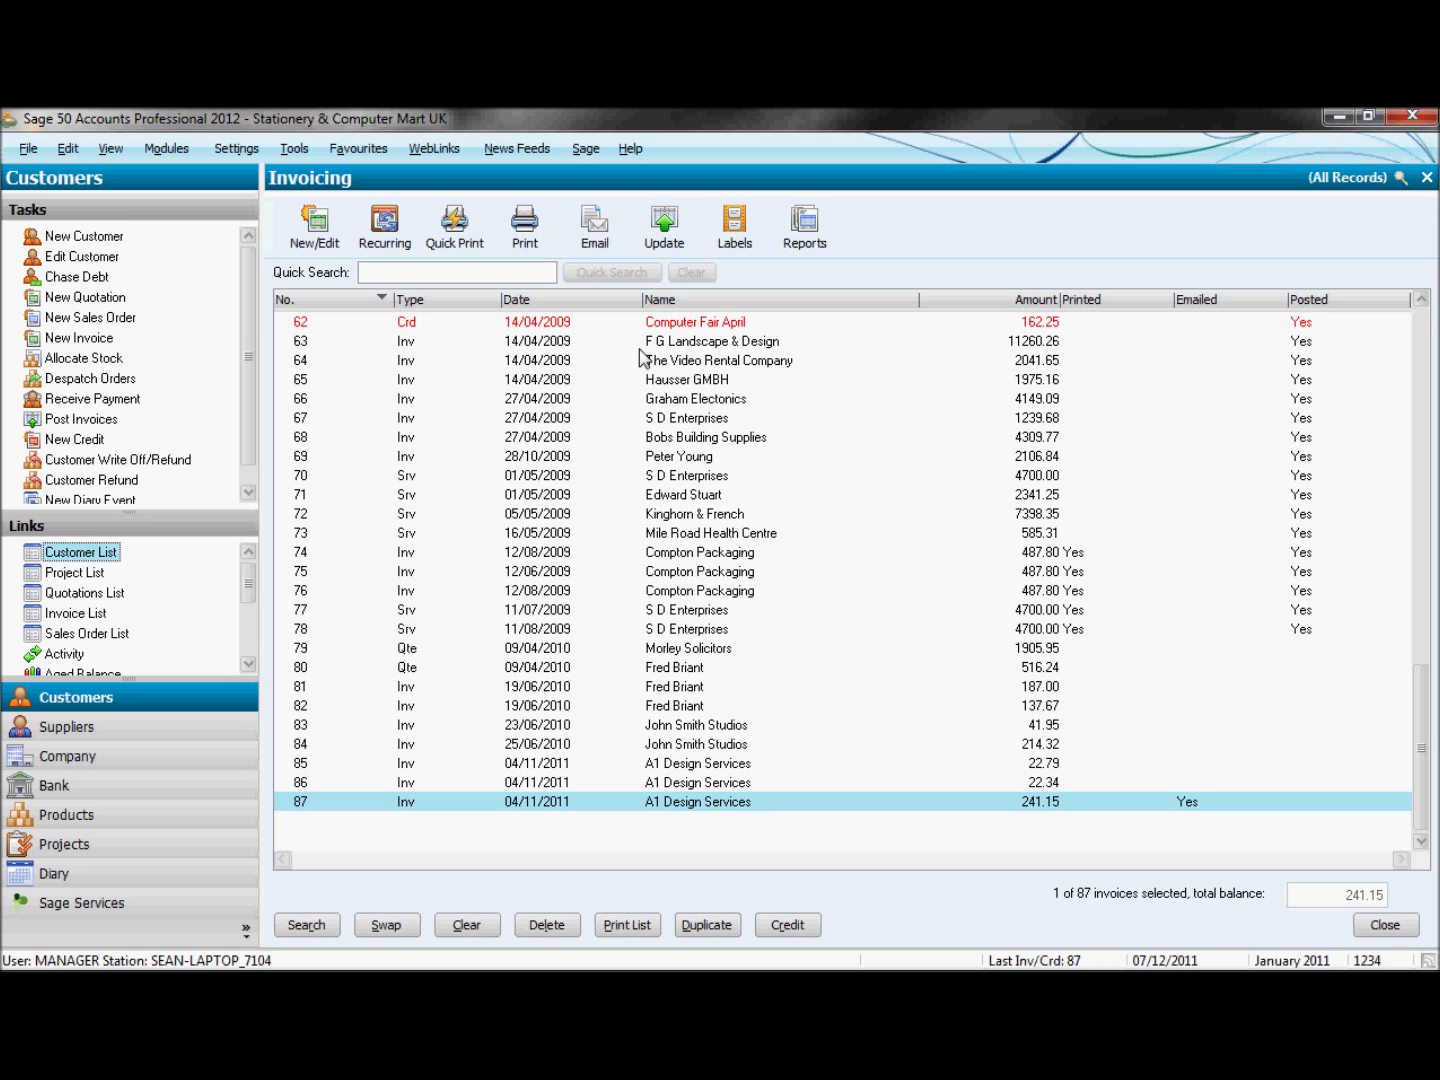
# Set the default email layout for invoices to "Company Invoice - Email" in the Invoice and Order Defaults
pyautogui.click(255, 147)
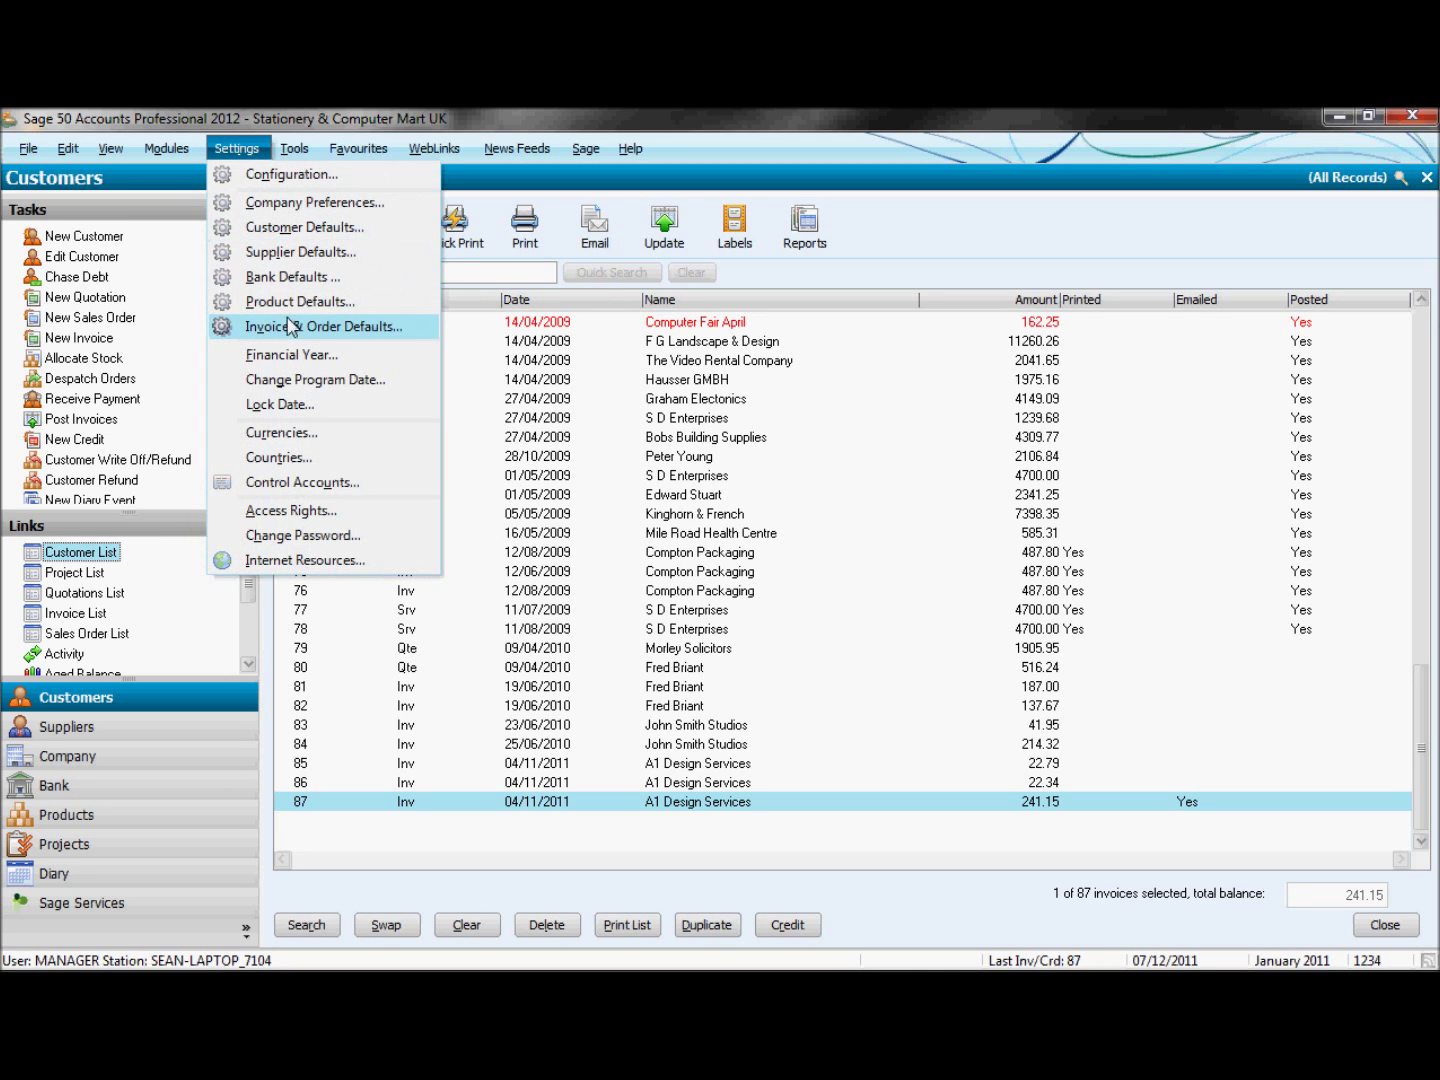
pyautogui.click(293, 334)
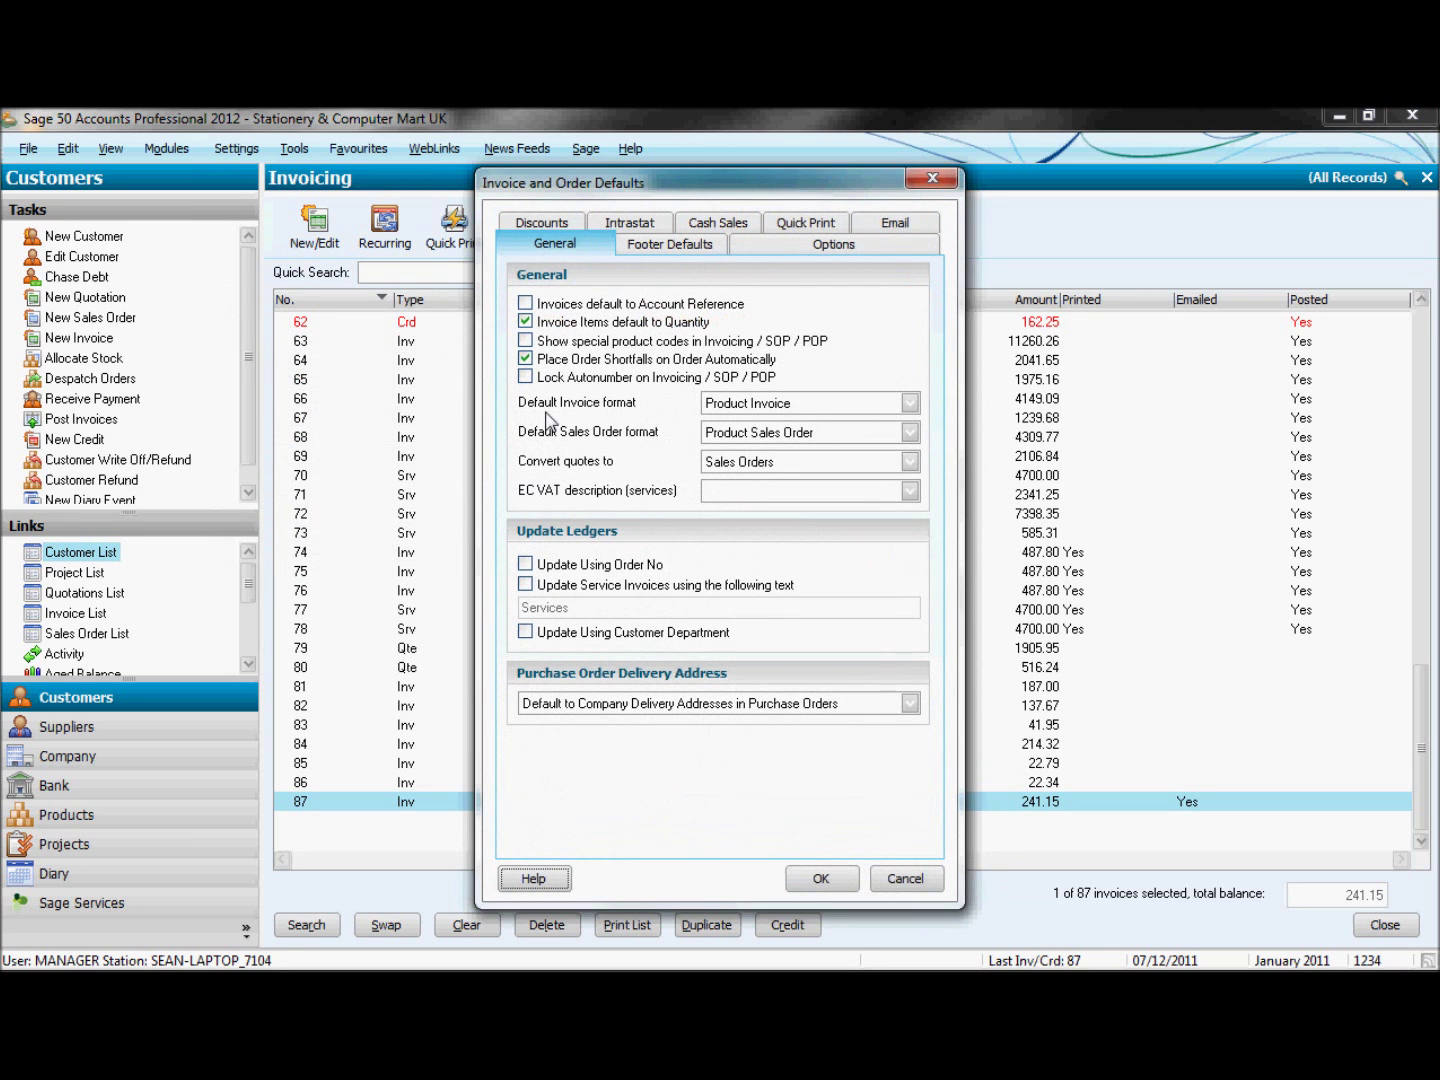
pyautogui.click(896, 224)
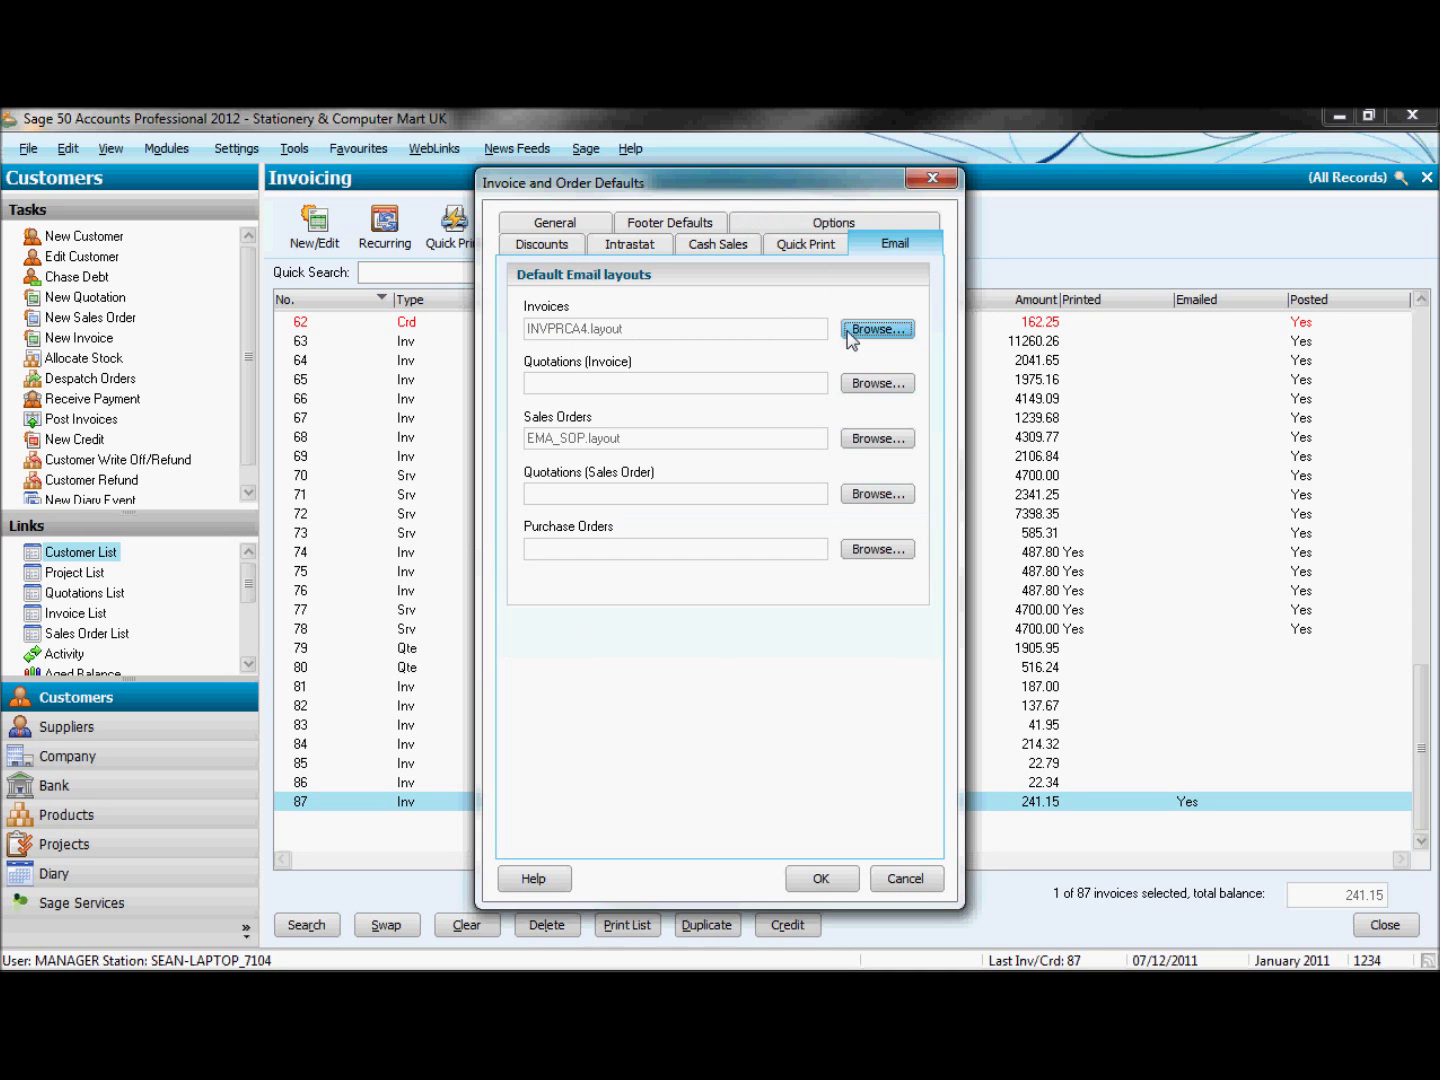
pyautogui.click(875, 329)
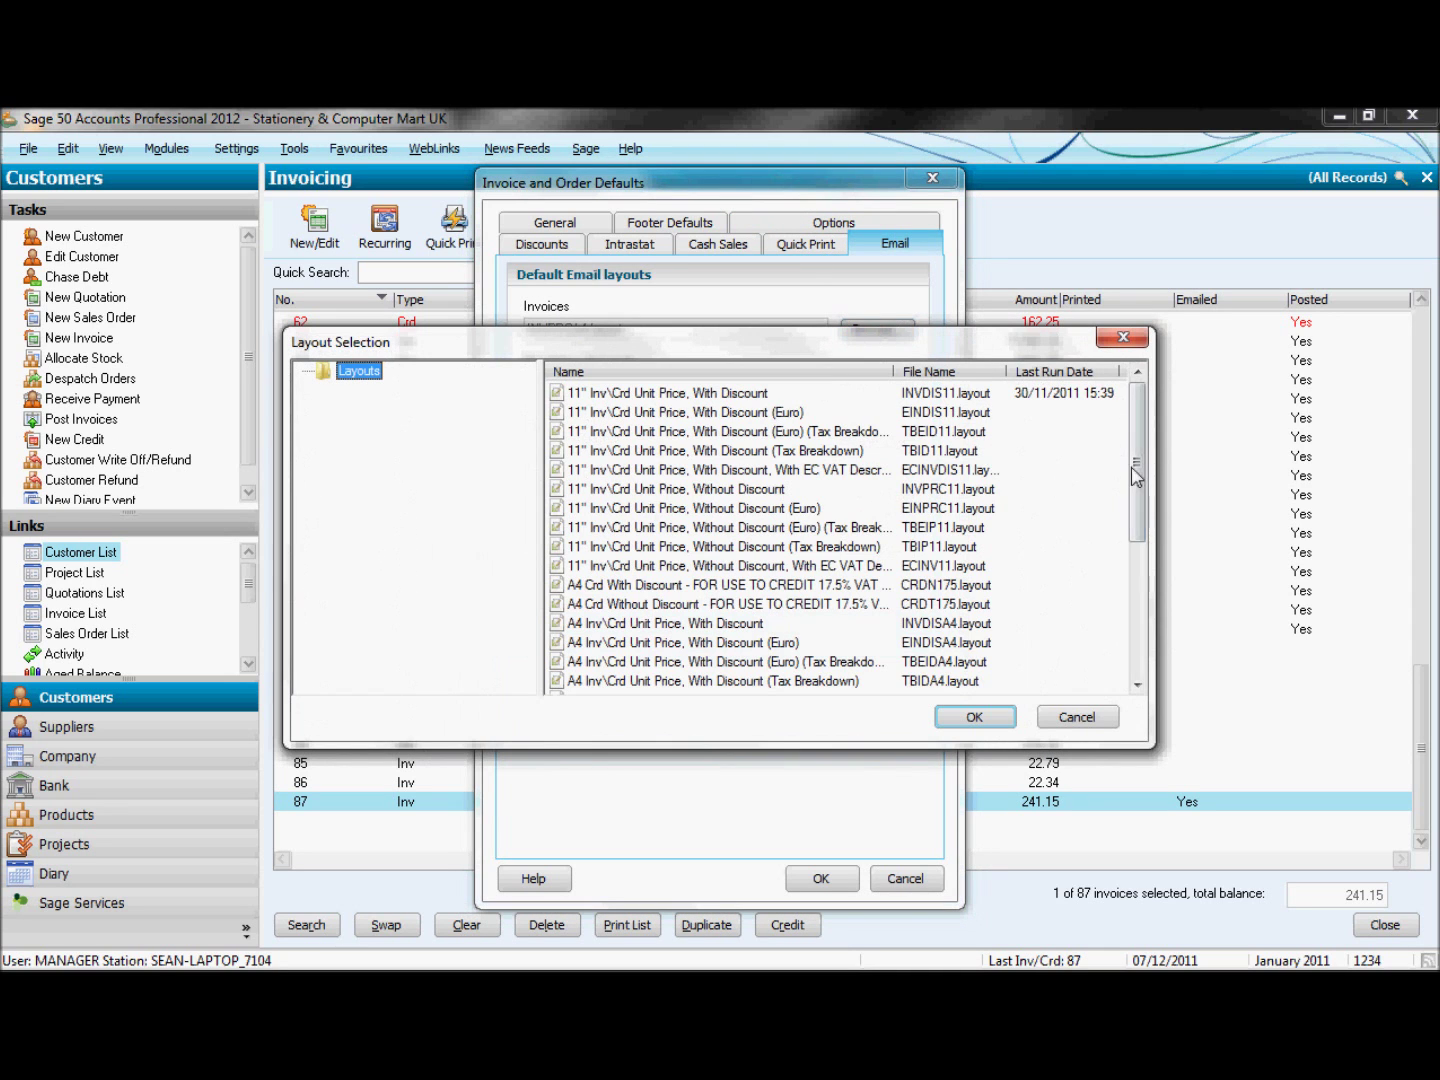
pyautogui.moveTo(1139, 456); pyautogui.dragTo(1140, 583)
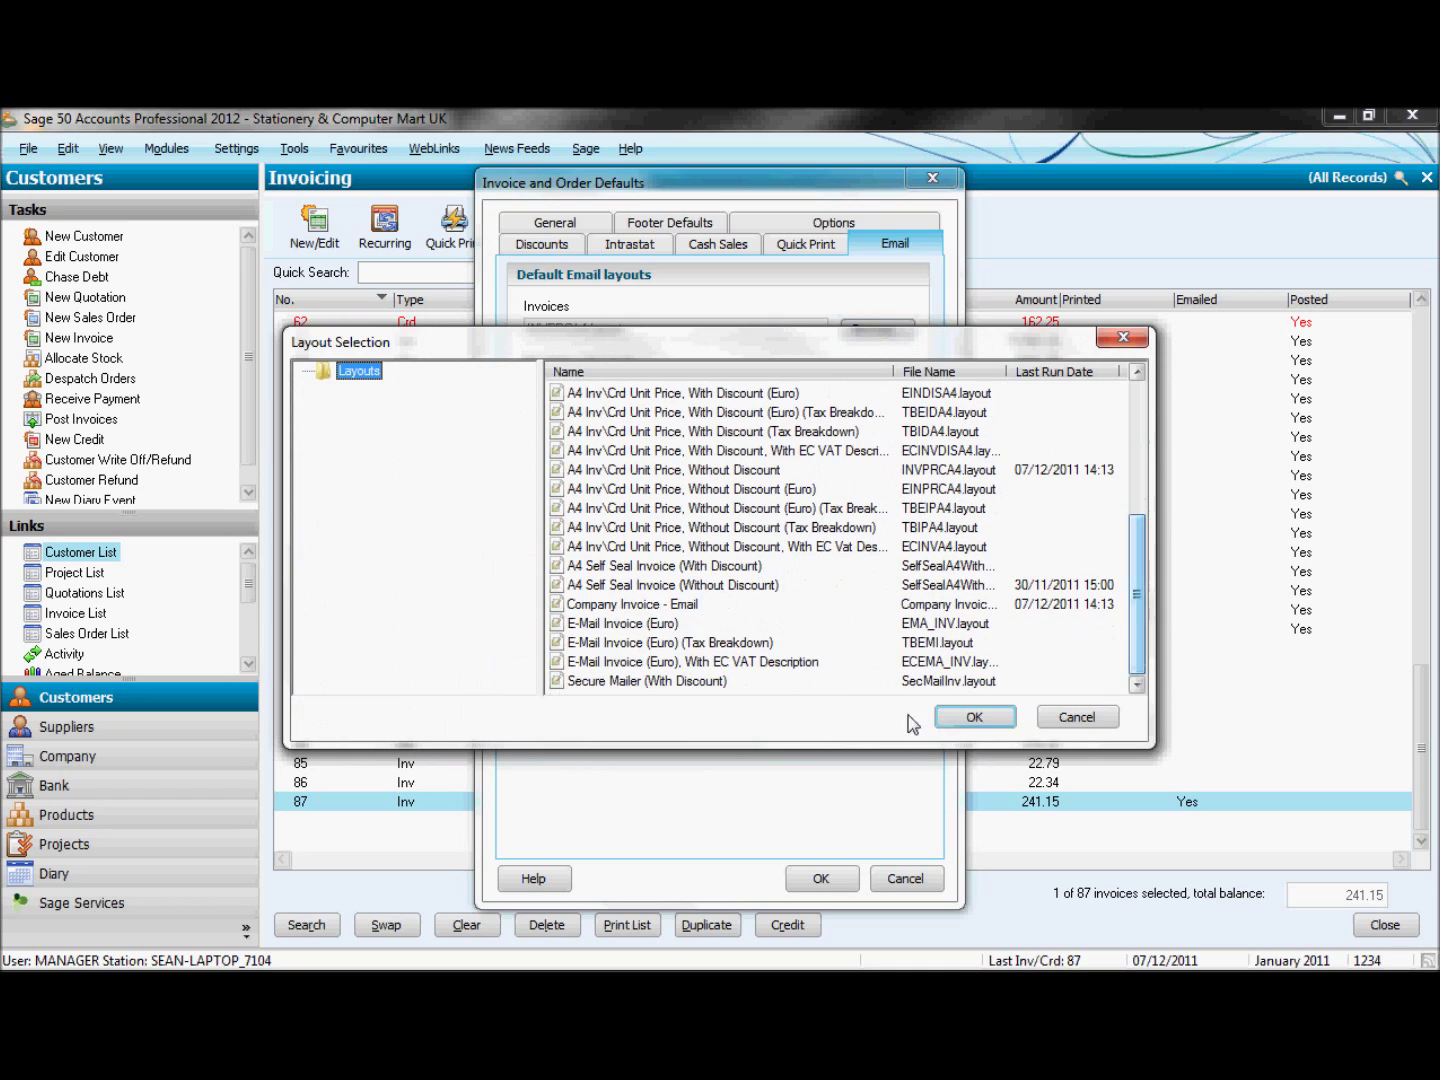
pyautogui.click(653, 607)
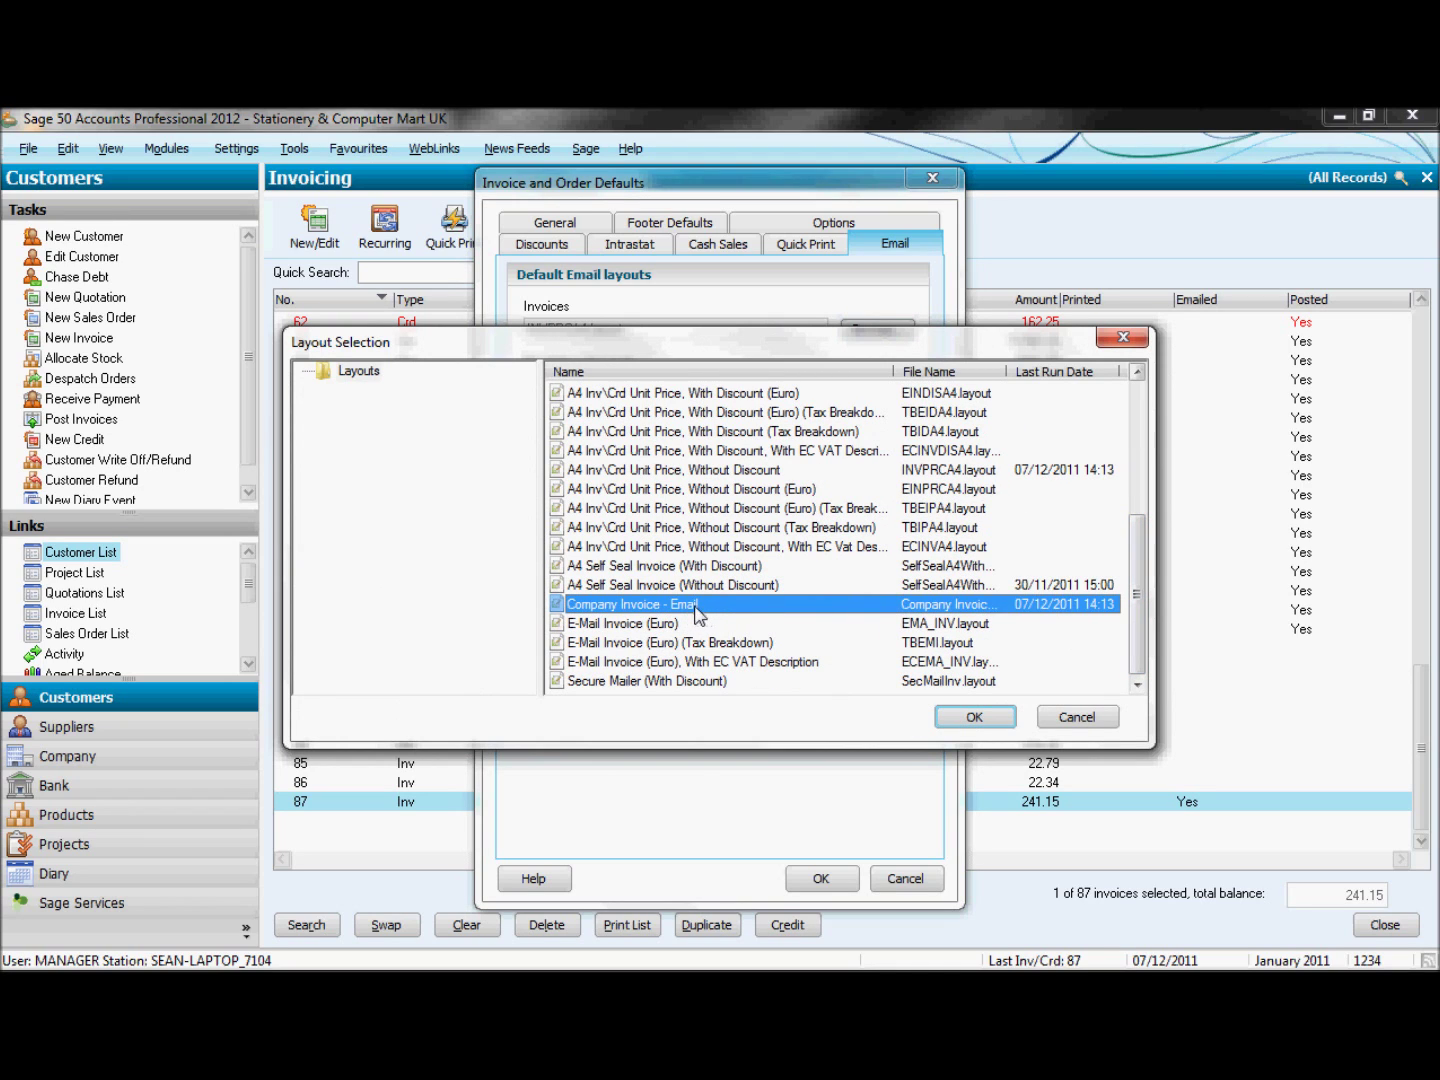
pyautogui.click(965, 717)
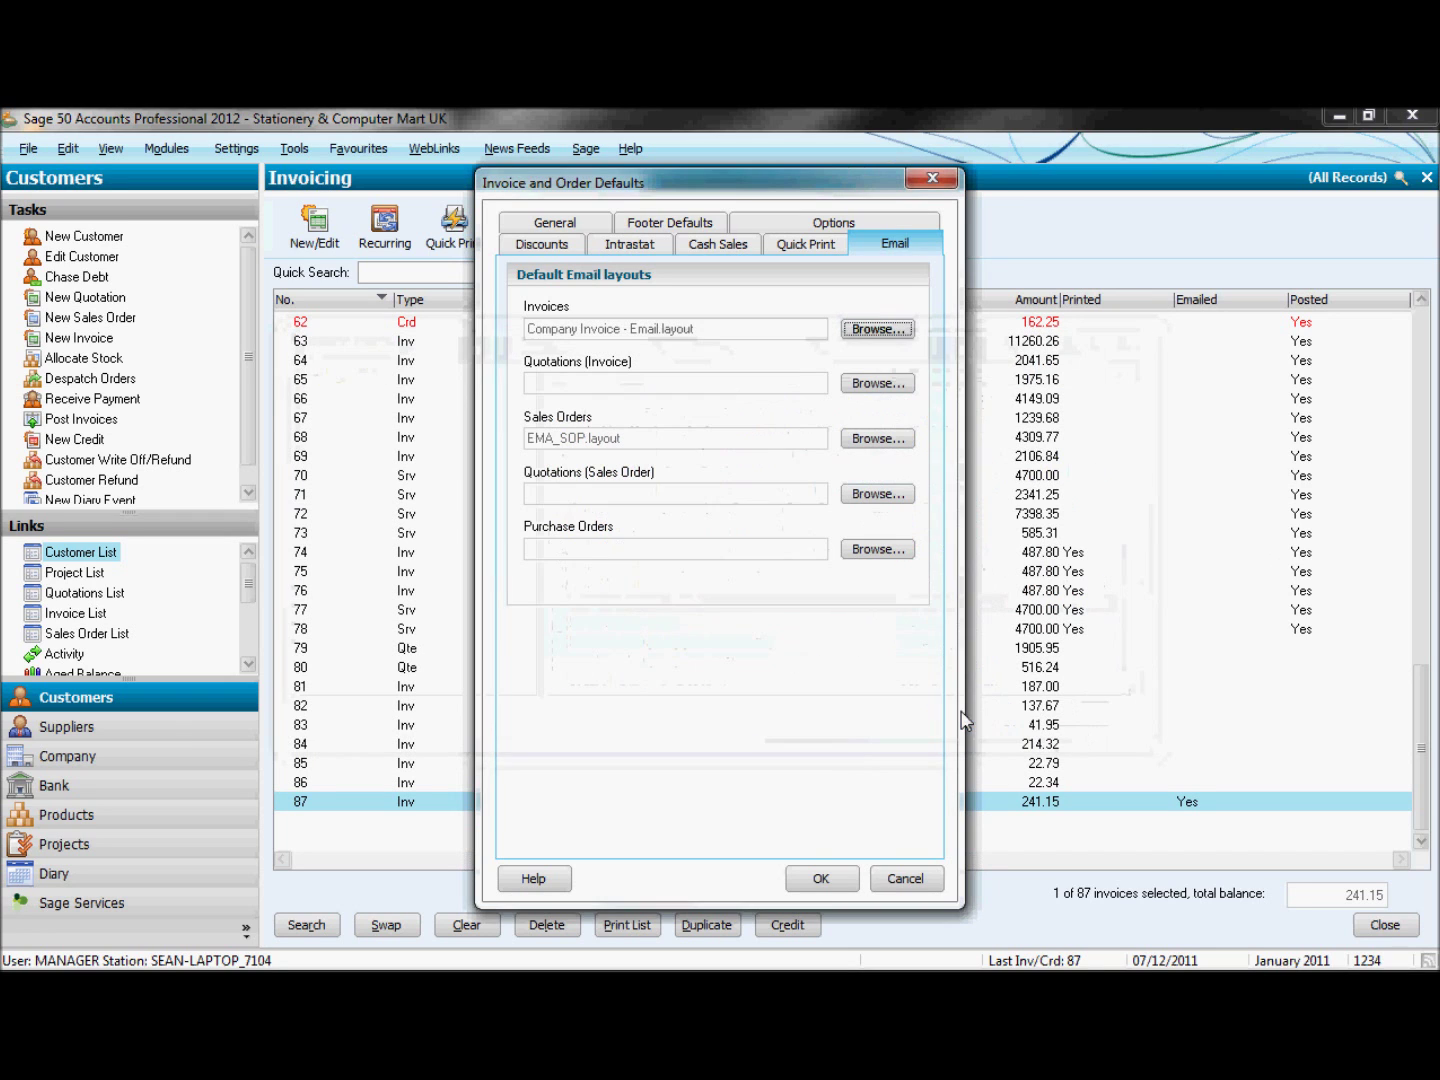
pyautogui.click(823, 886)
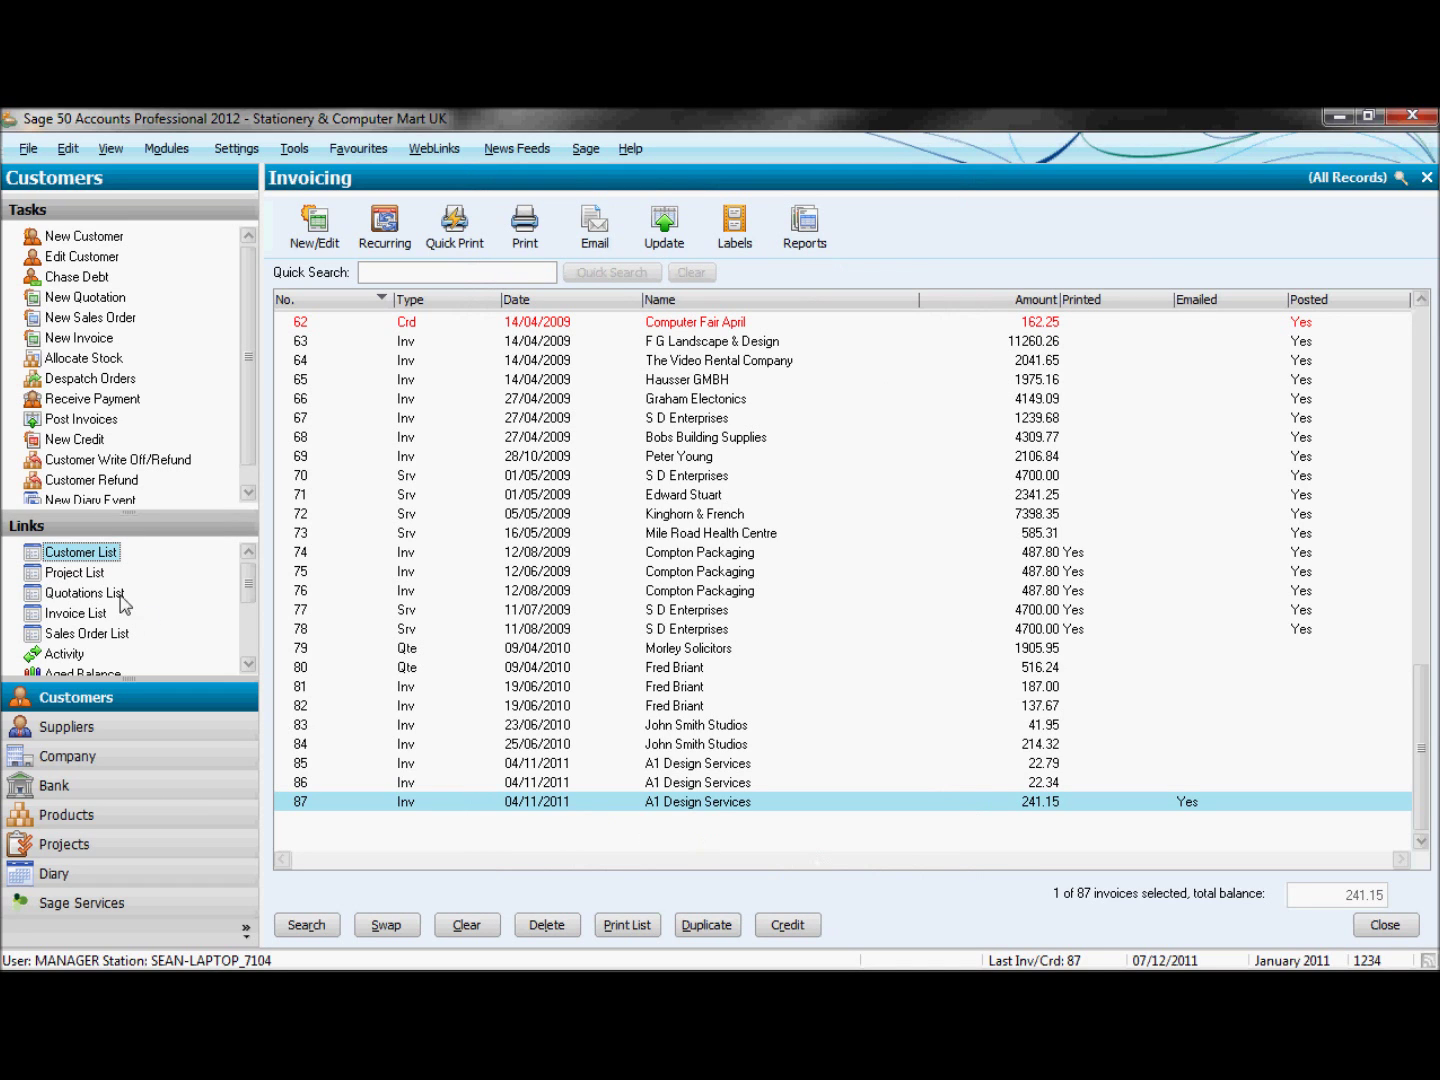
# Check the email address in the A1 Design Services customer record, save the record and return to the invoice list
pyautogui.click(100, 555)
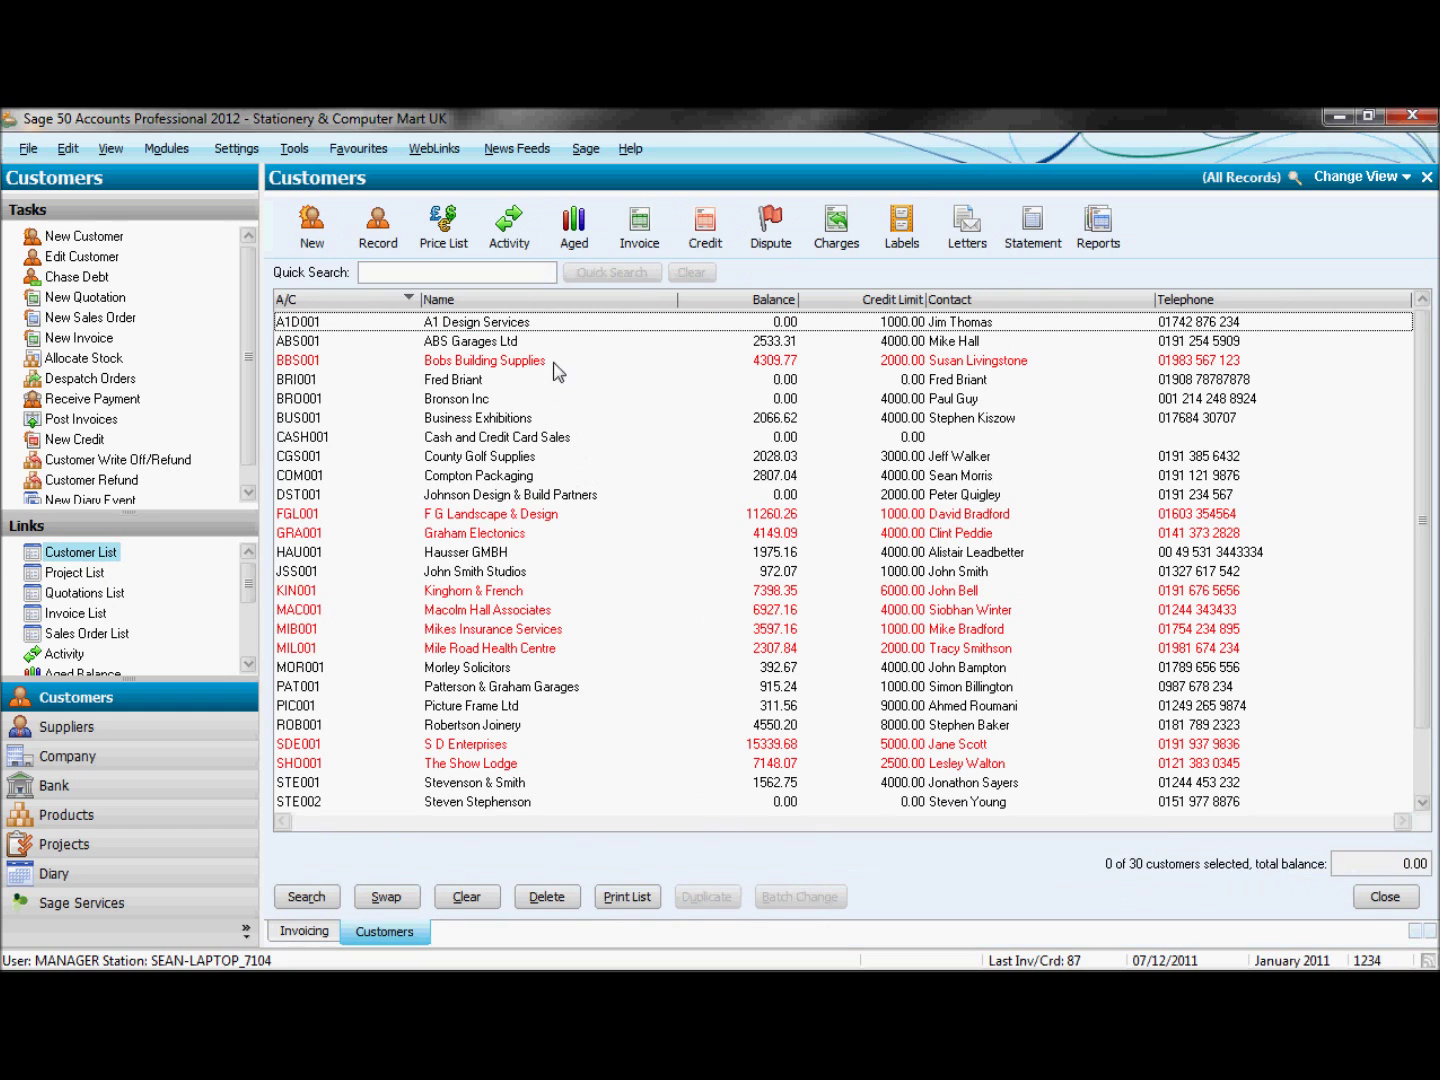
pyautogui.click(538, 328)
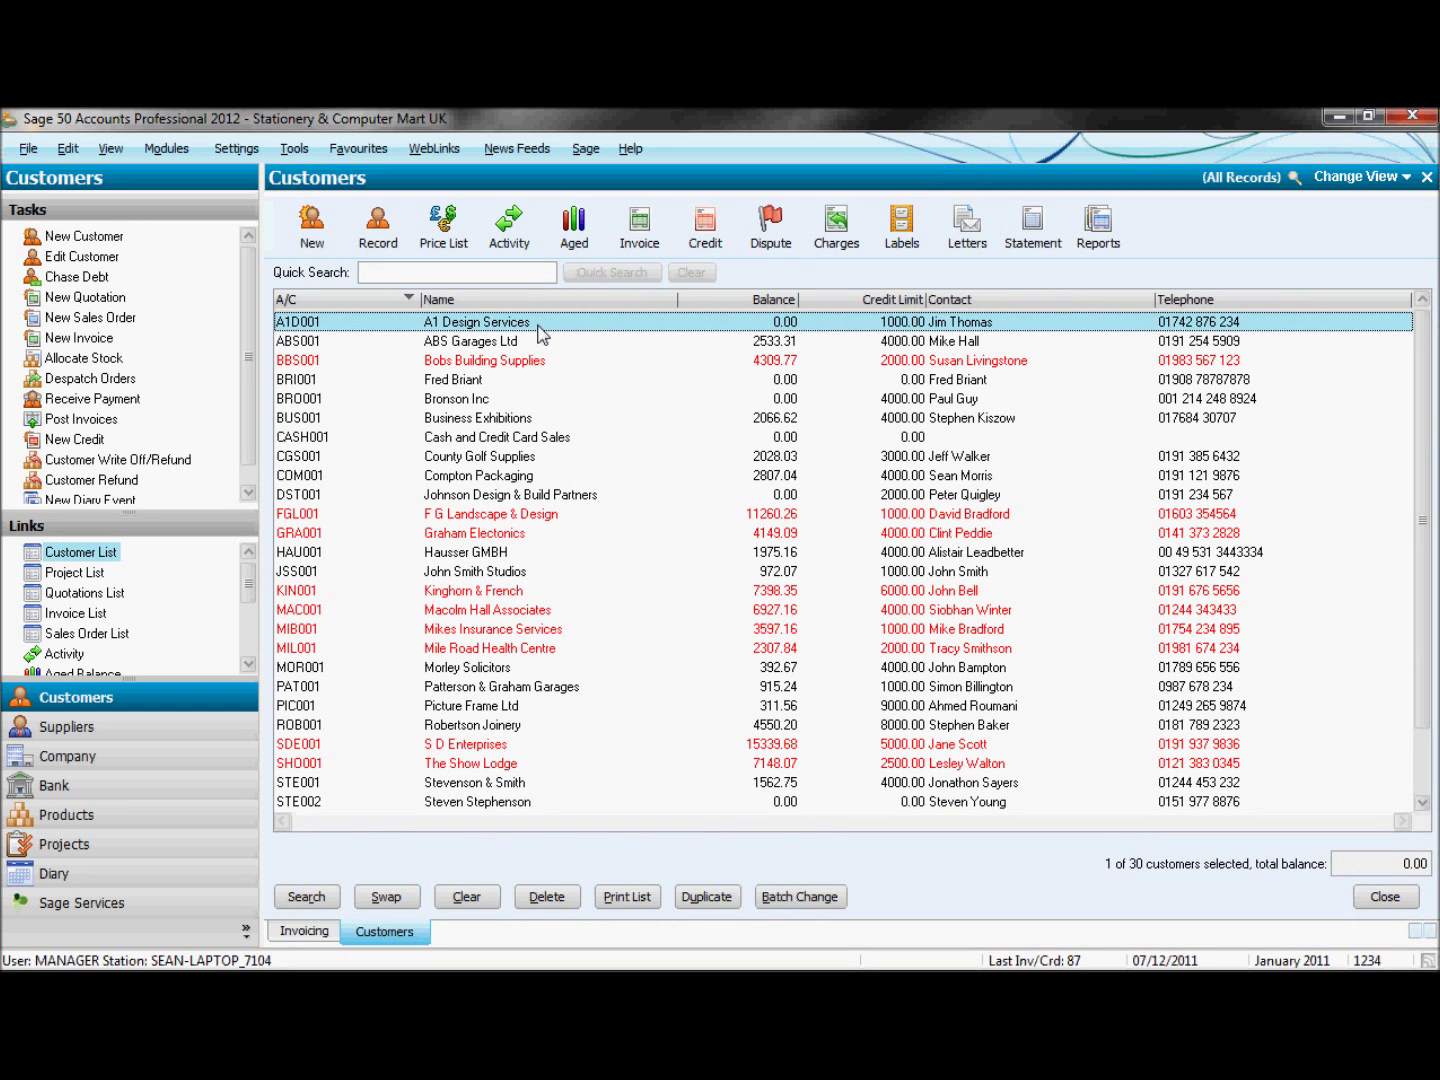
pyautogui.click(387, 250)
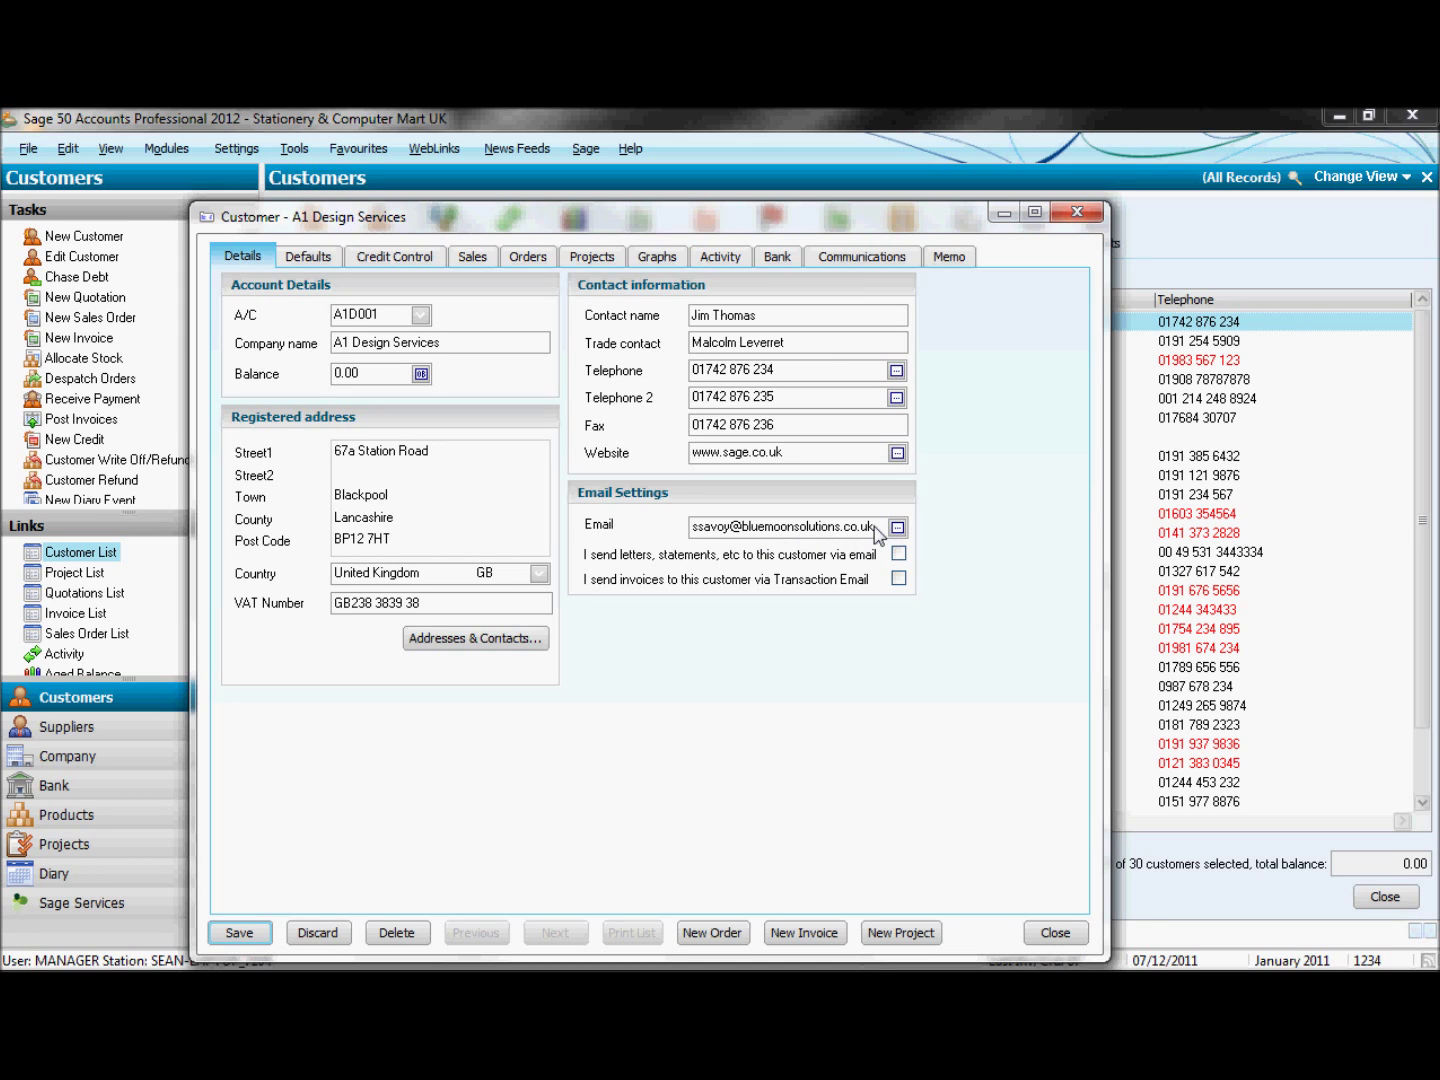
pyautogui.click(240, 932)
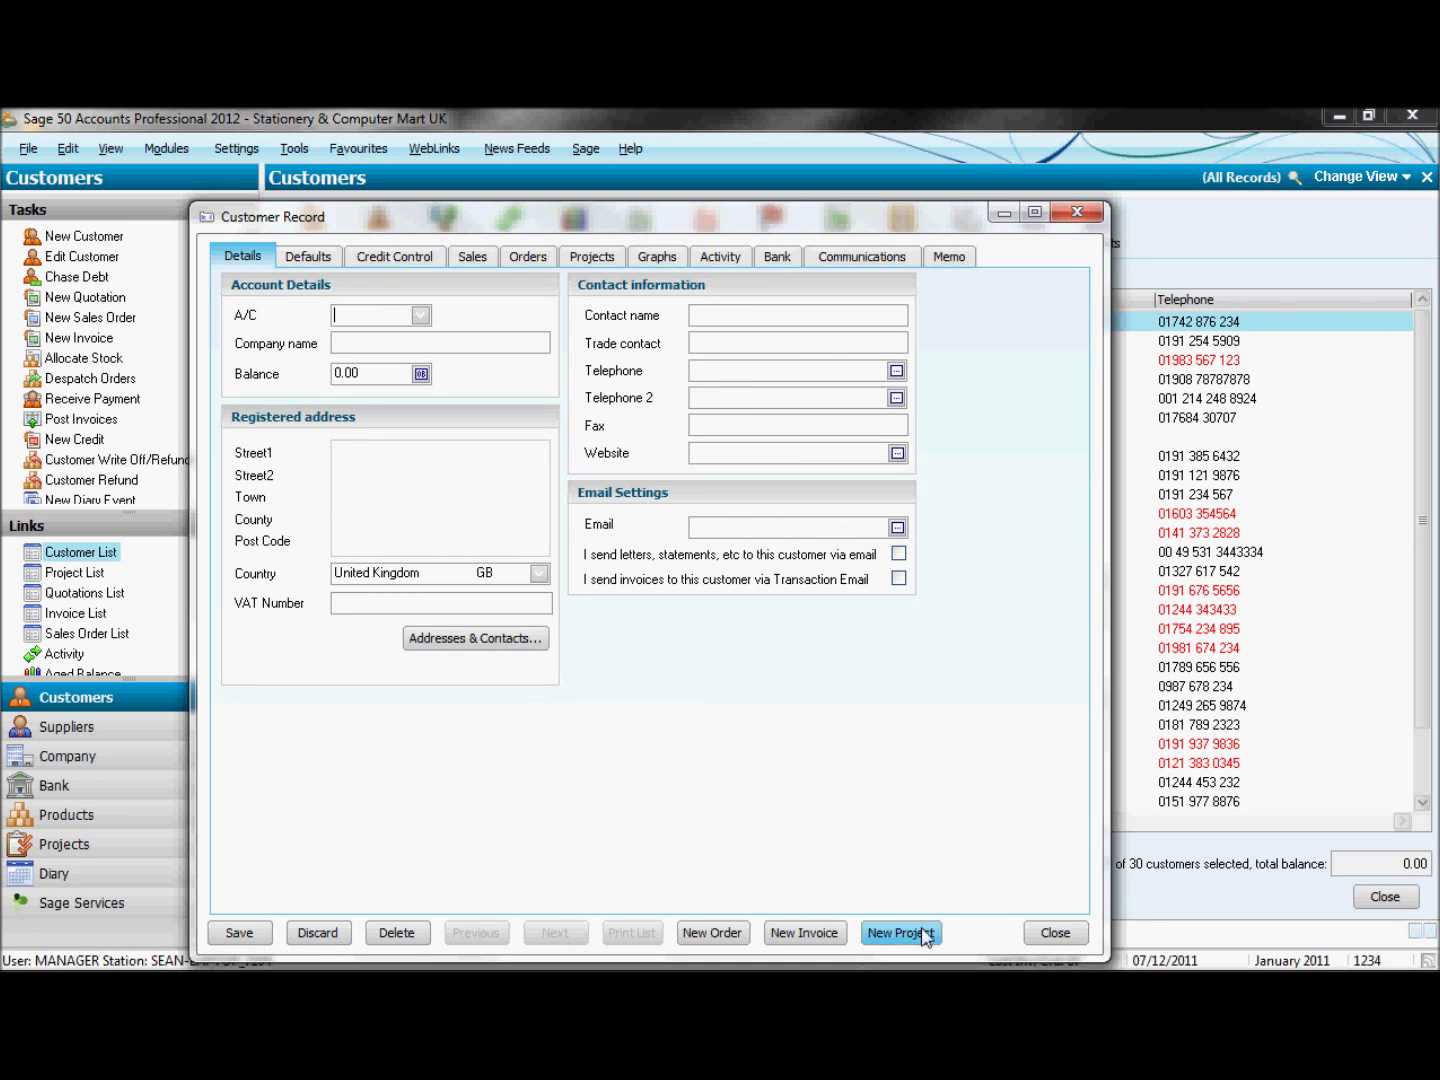
pyautogui.click(1052, 931)
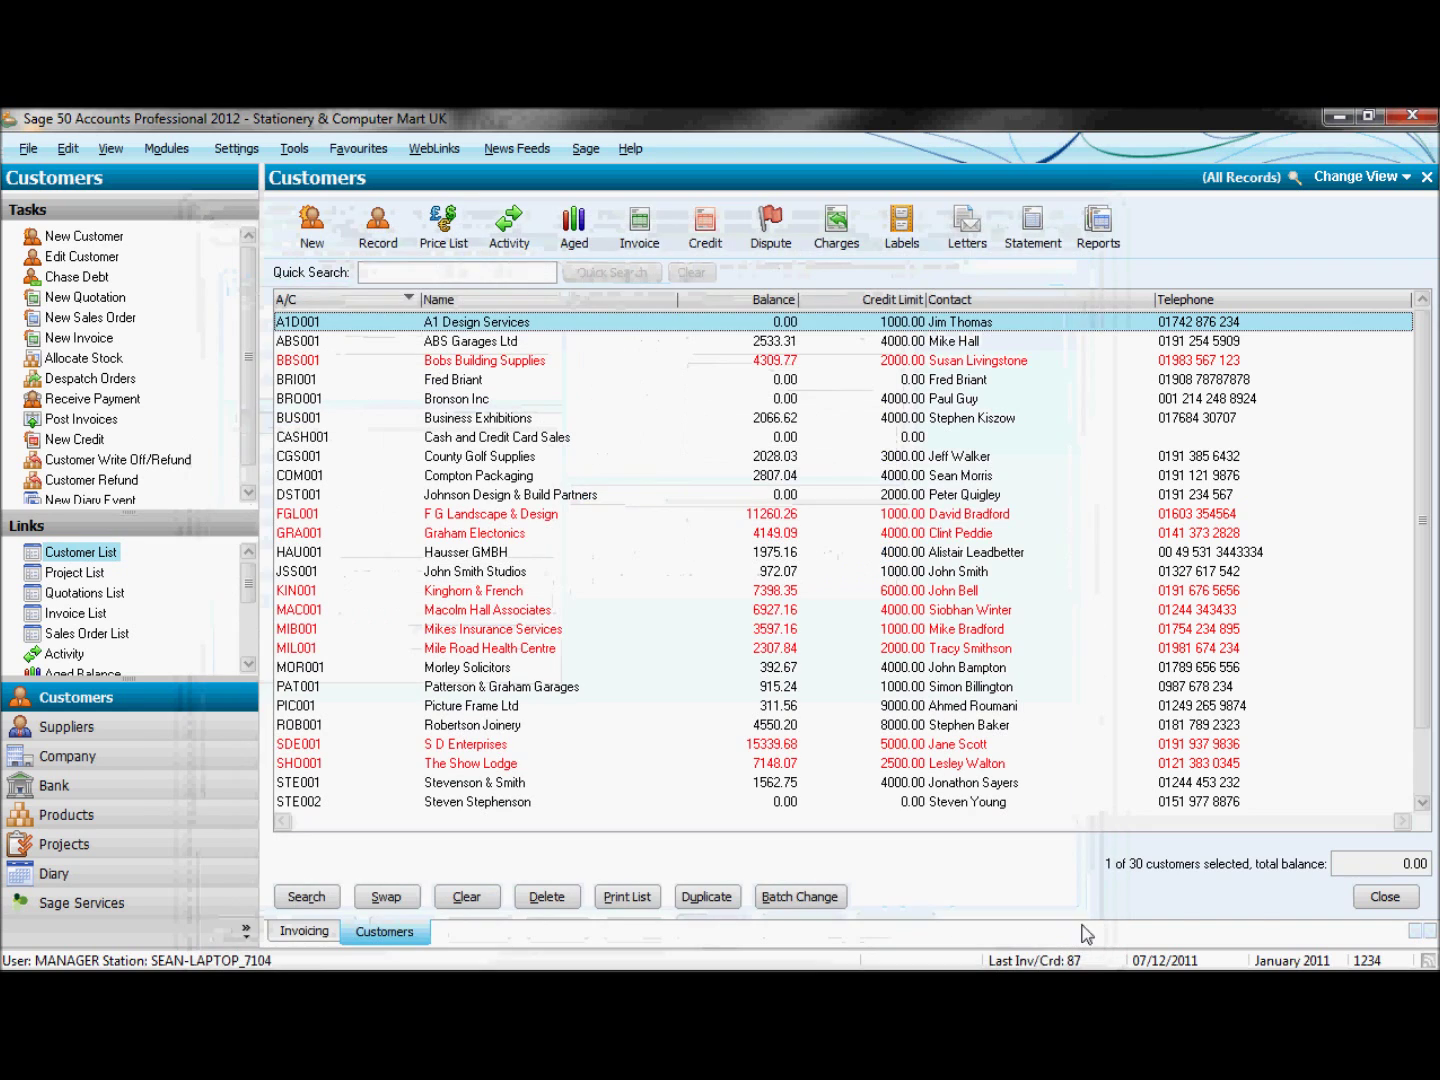
pyautogui.click(1383, 910)
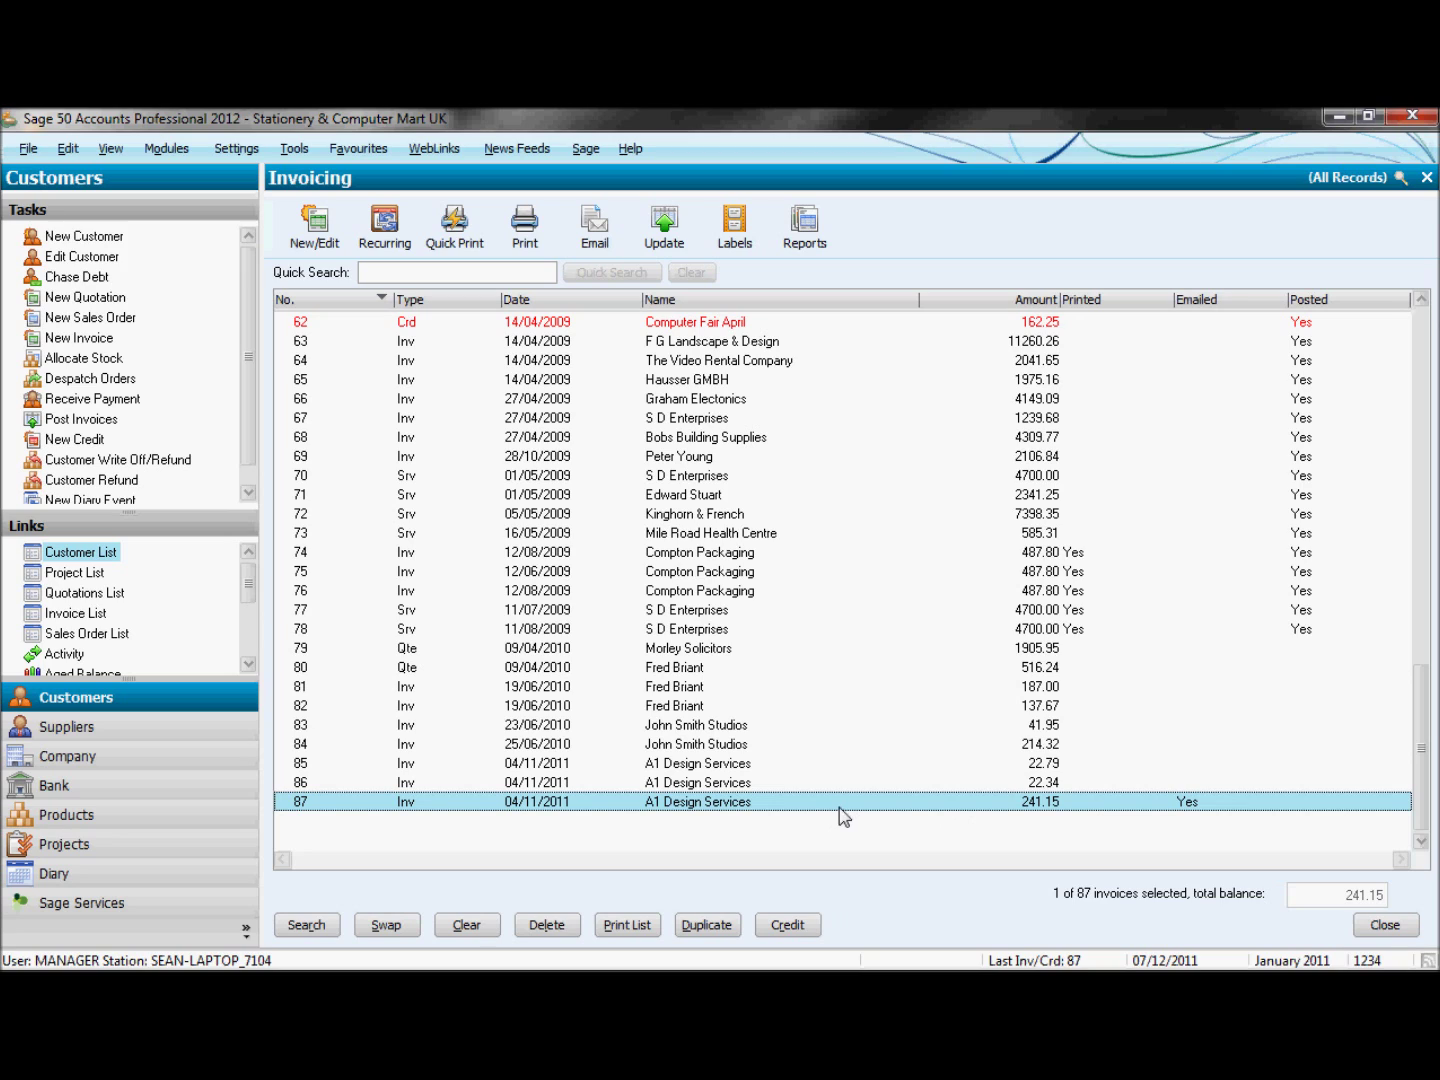
# Email the selected A1 Design Services invoice for 241.15 from the invoice list
pyautogui.click(598, 243)
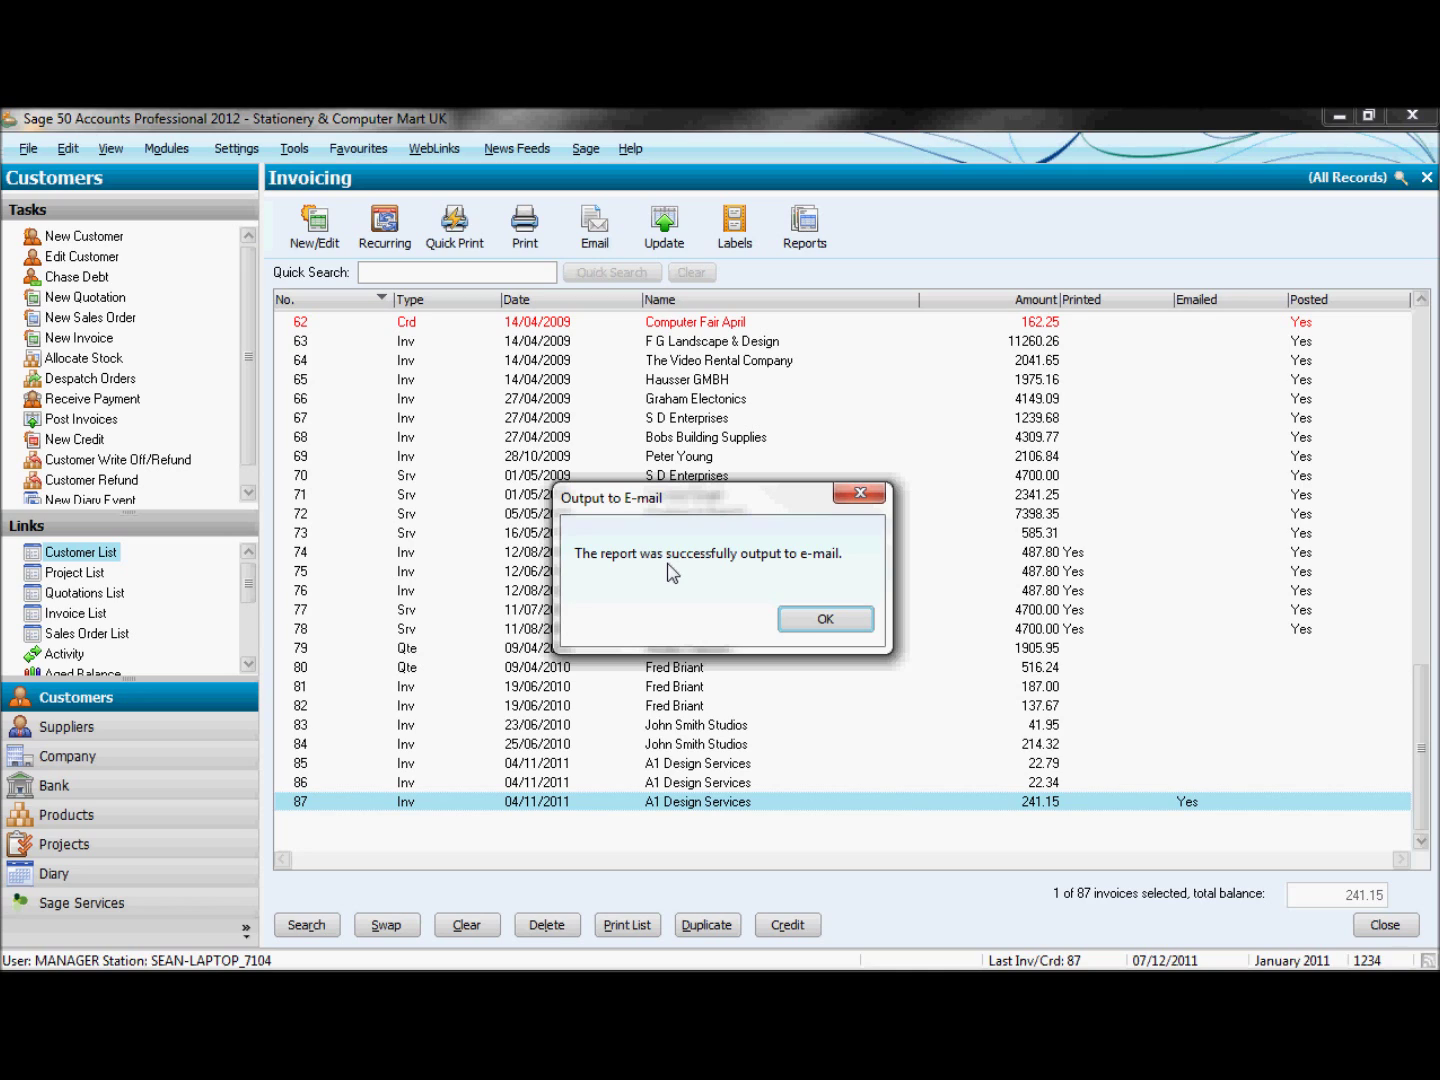
pyautogui.click(826, 619)
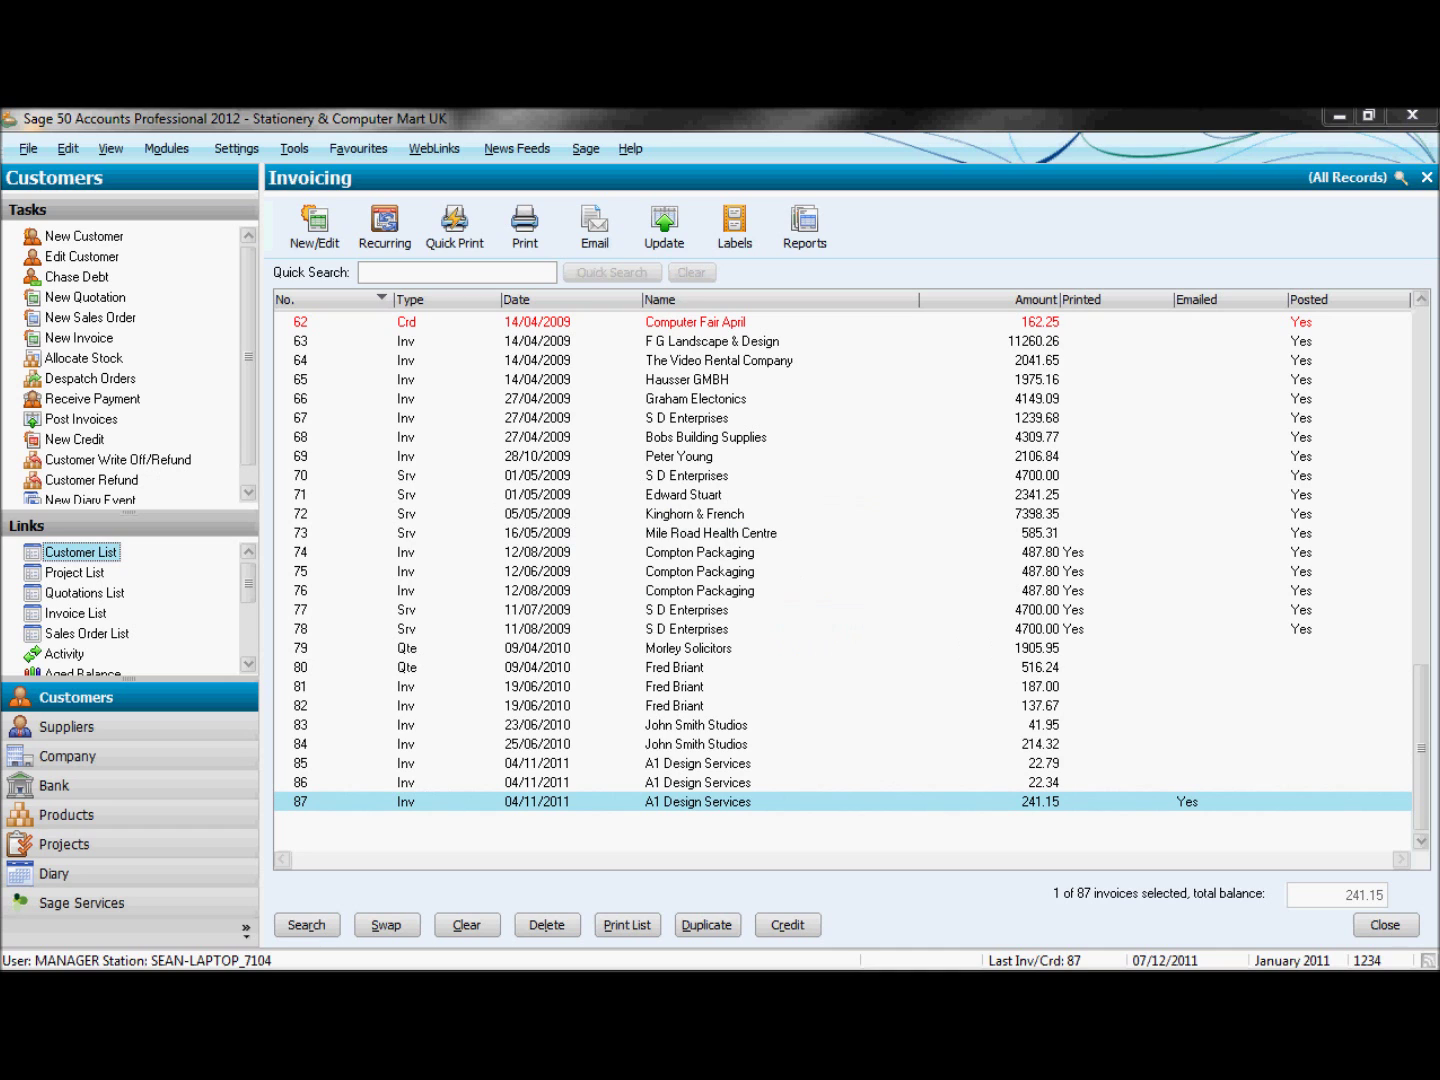
# Switch to Outlook and open the "Stationery & Computer Mart UK - Sales Invoice" message from the inbox
pyautogui.hotkey('alt', 'Tab')
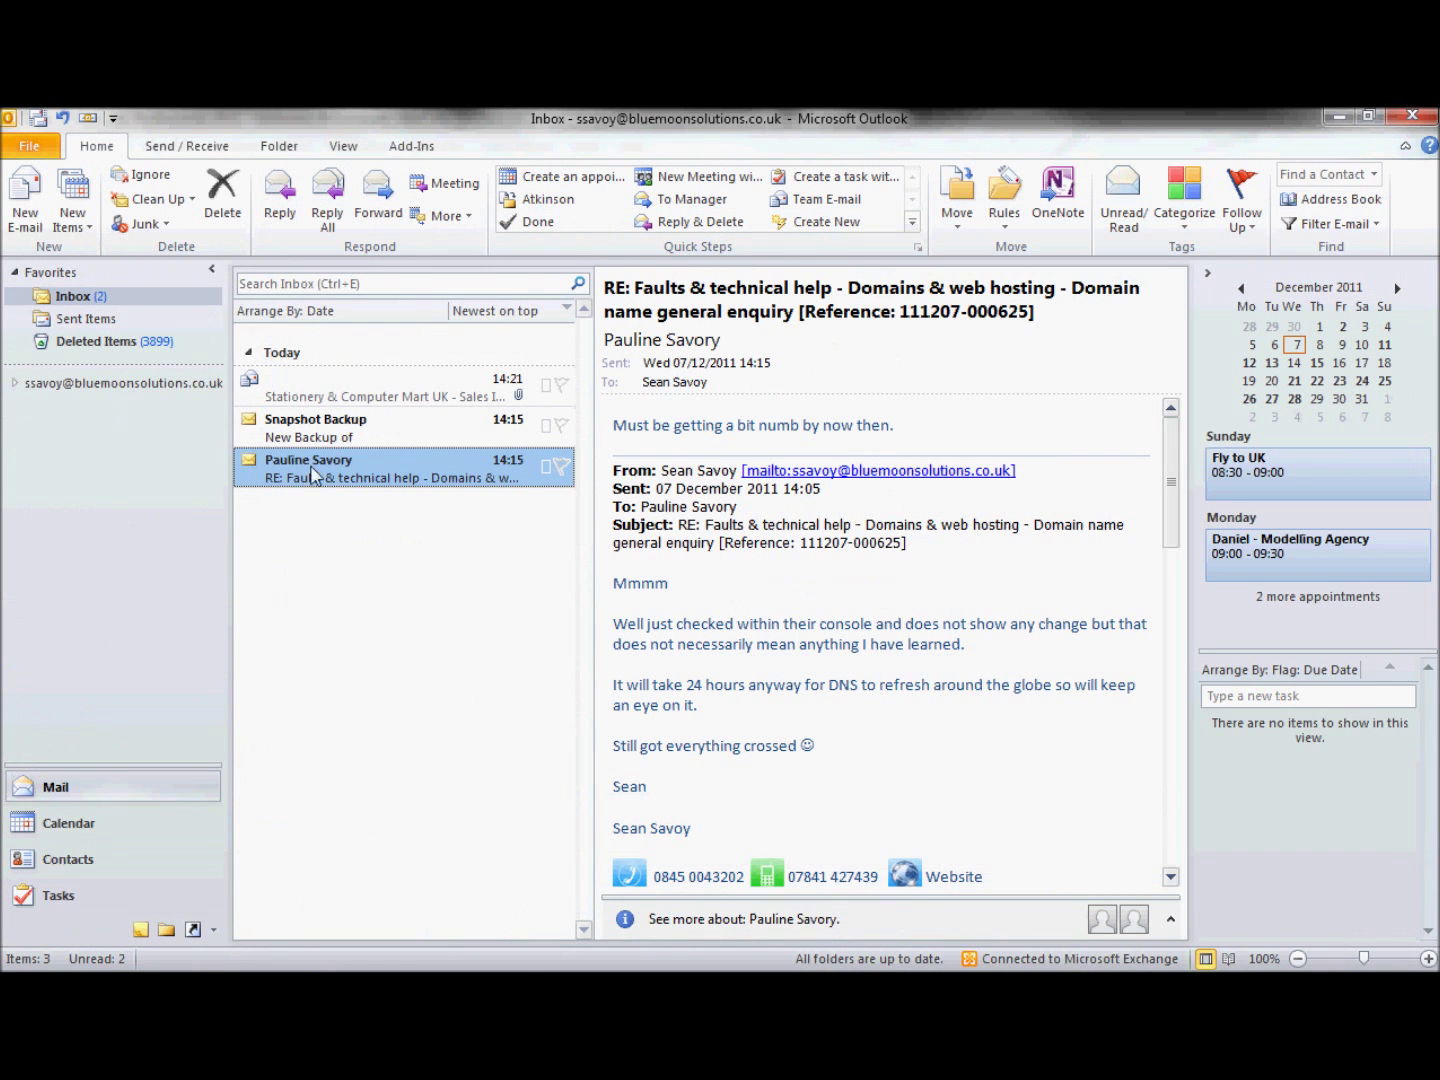
pyautogui.click(340, 400)
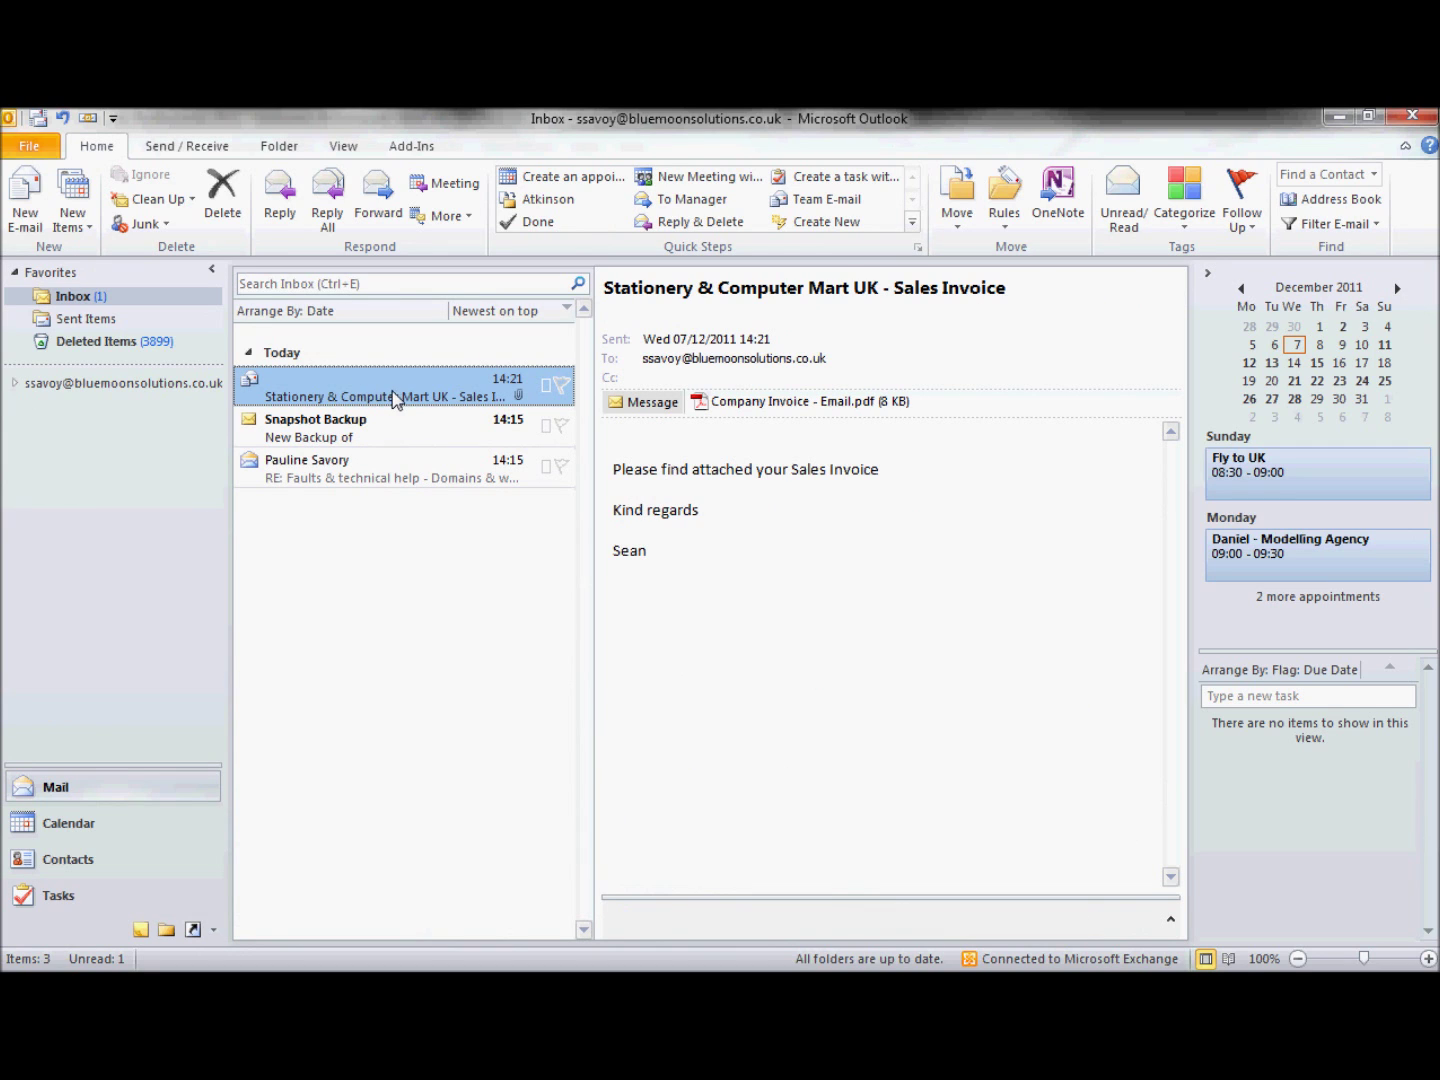
pyautogui.doubleClick(409, 400)
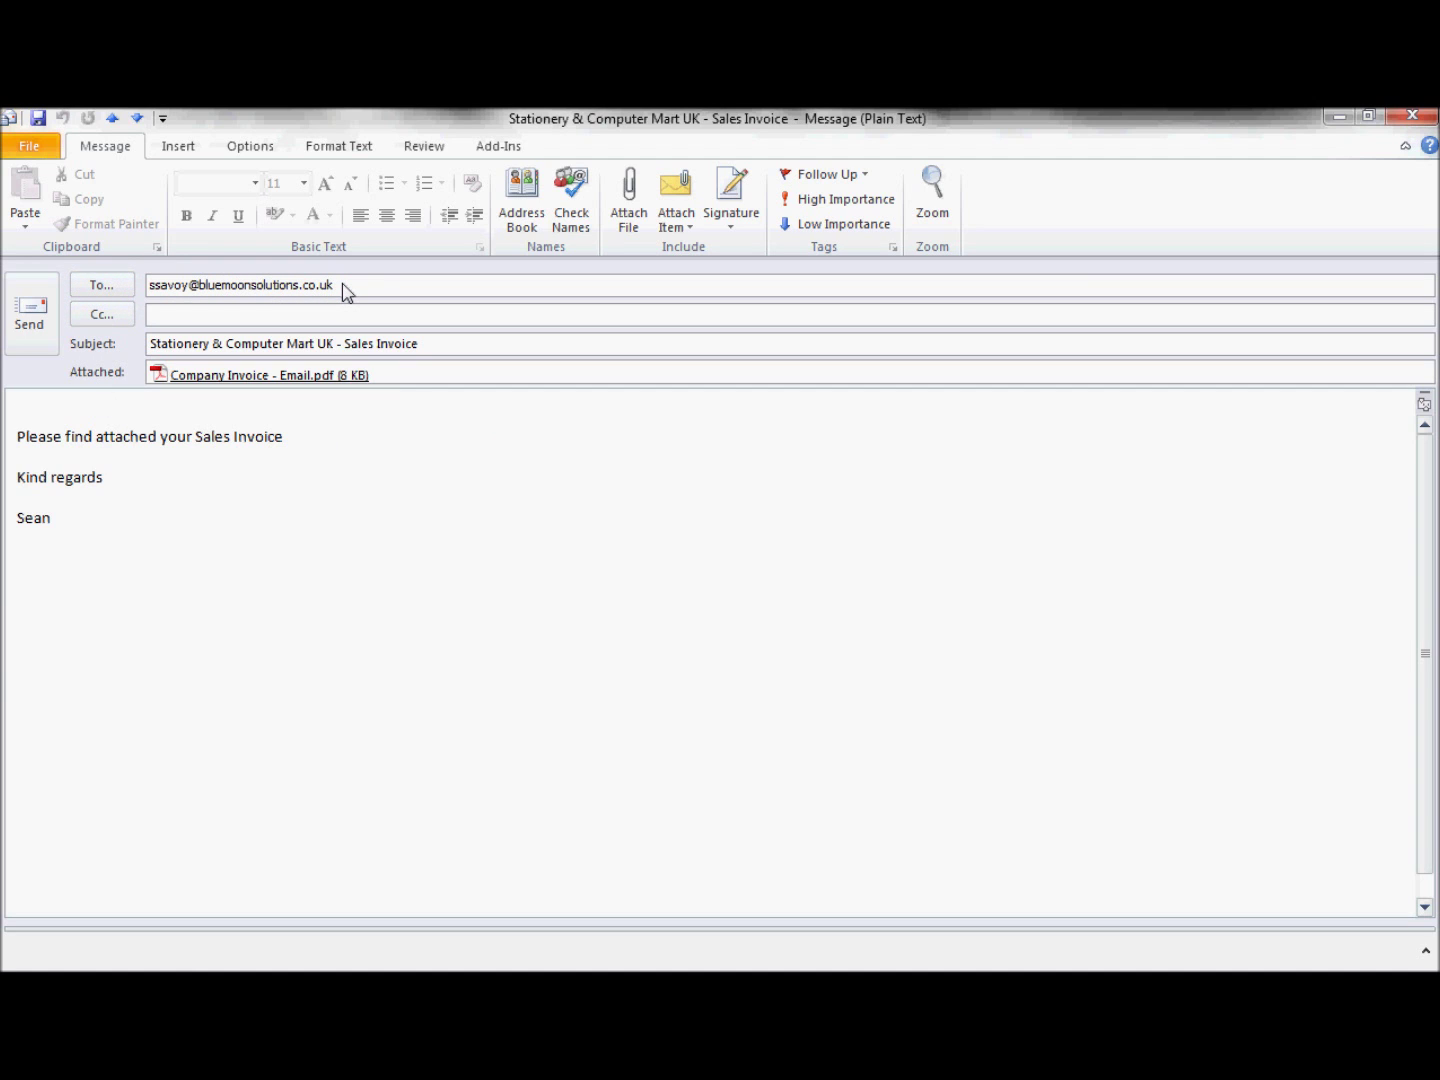
pyautogui.click(447, 345)
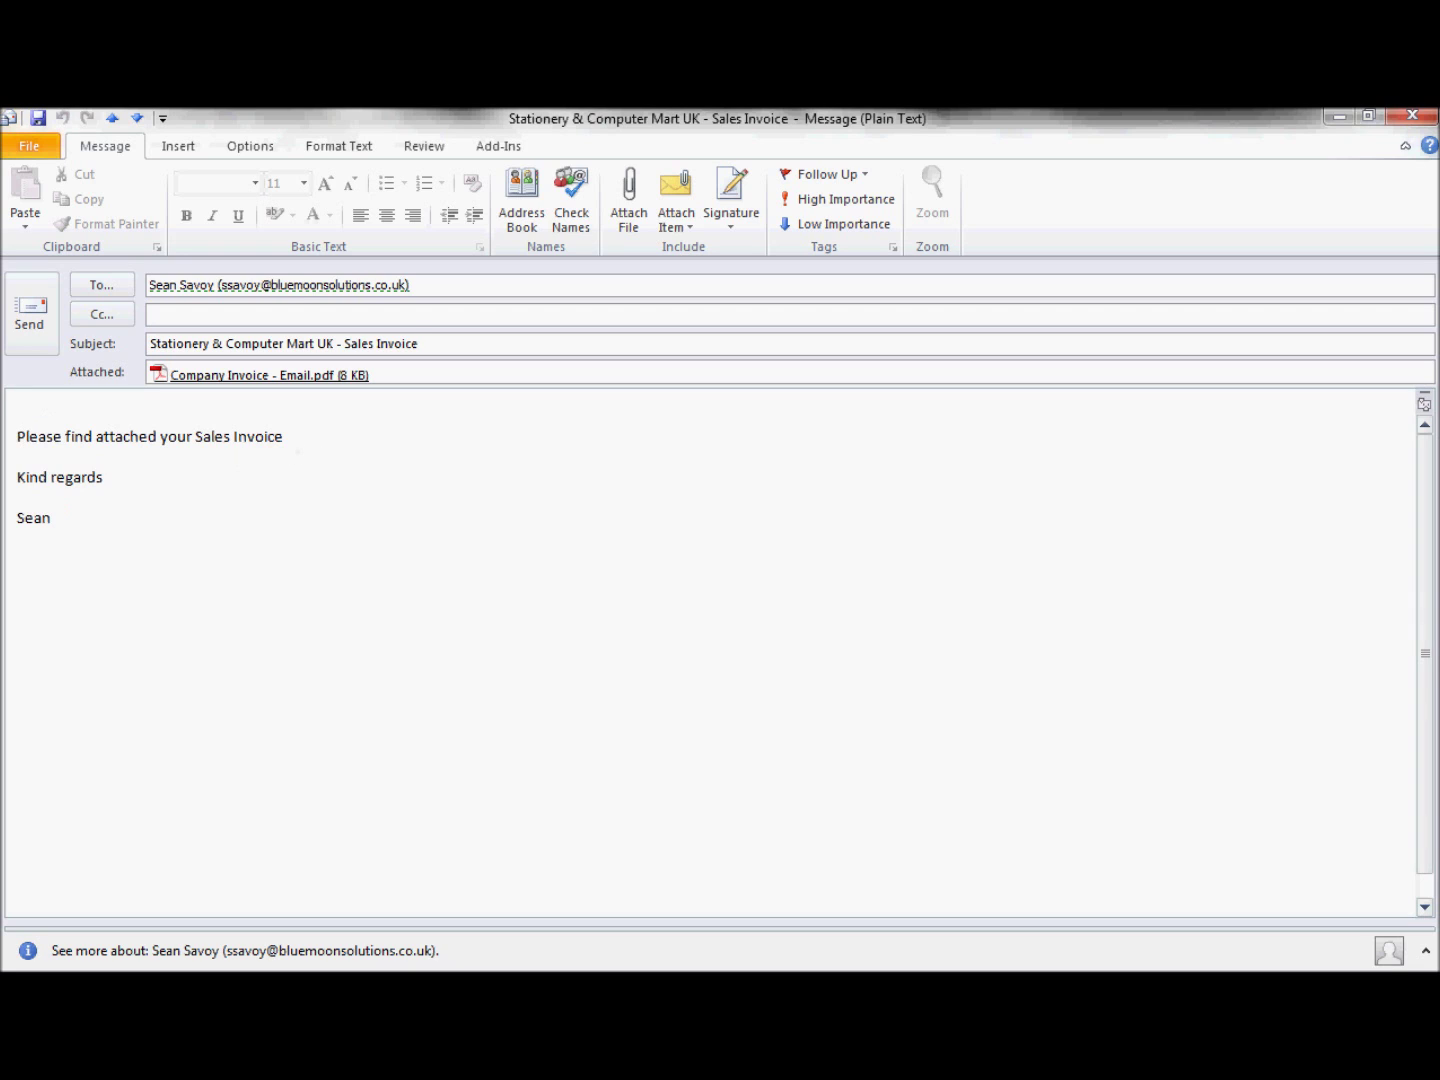
# Add the line "Happy Christmas" above "Kind regards" in the message, send it and return to Sage 50 Accounts
pyautogui.click(337, 449)
pyautogui.press('Return')
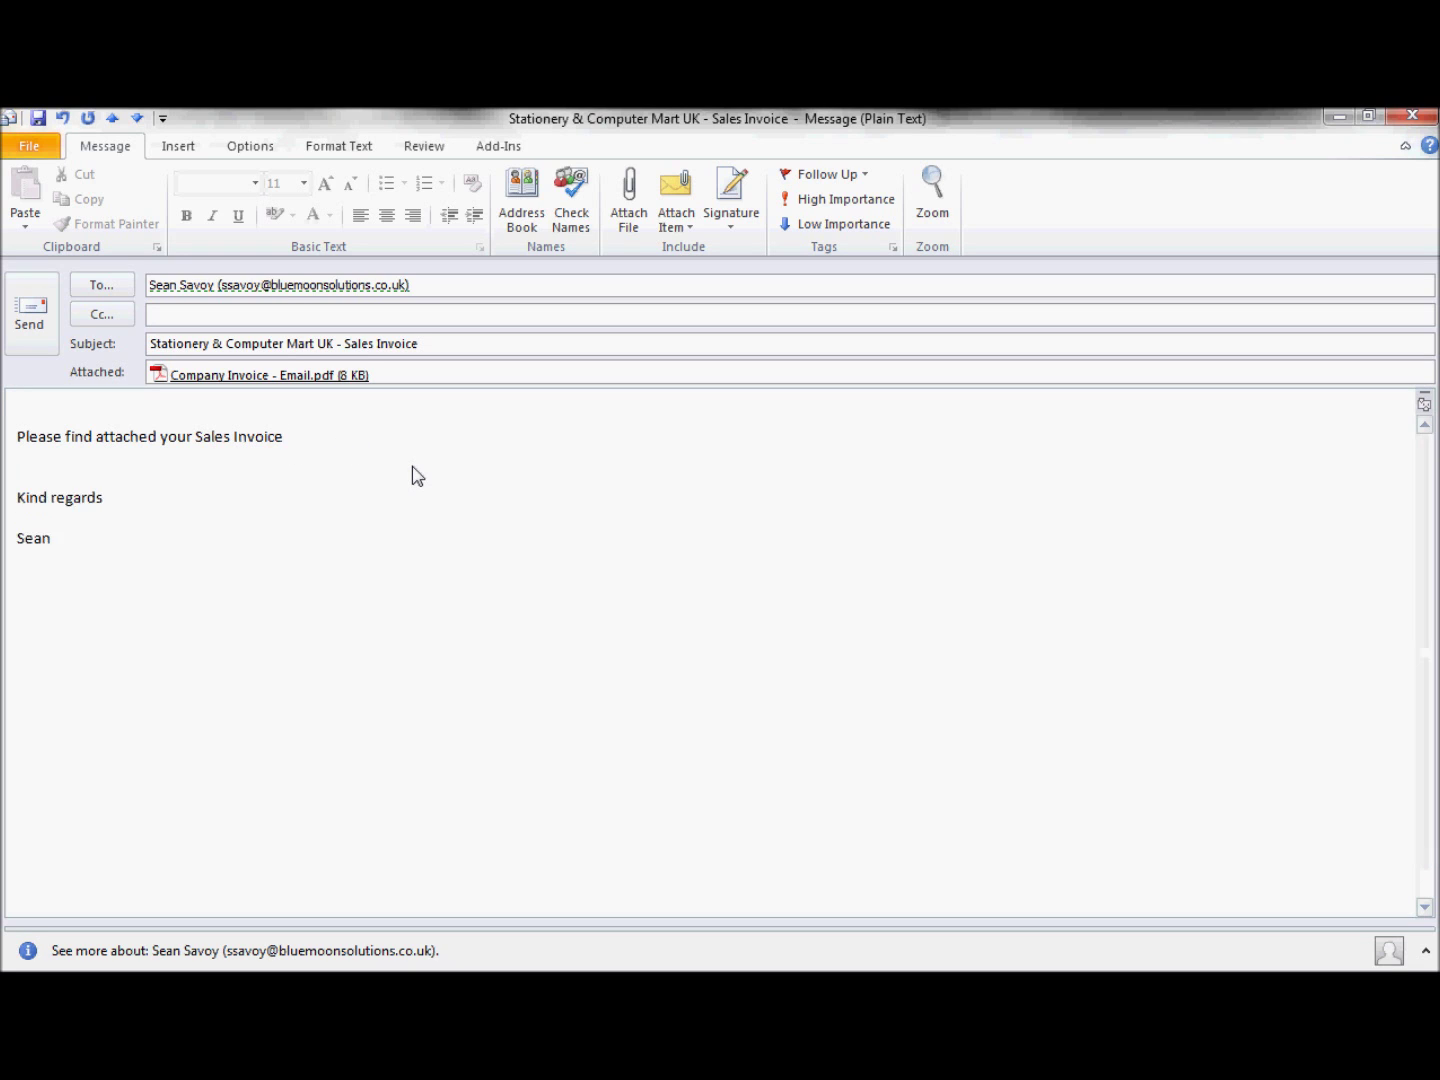
pyautogui.press('Return')
pyautogui.write('Happy Christmas')
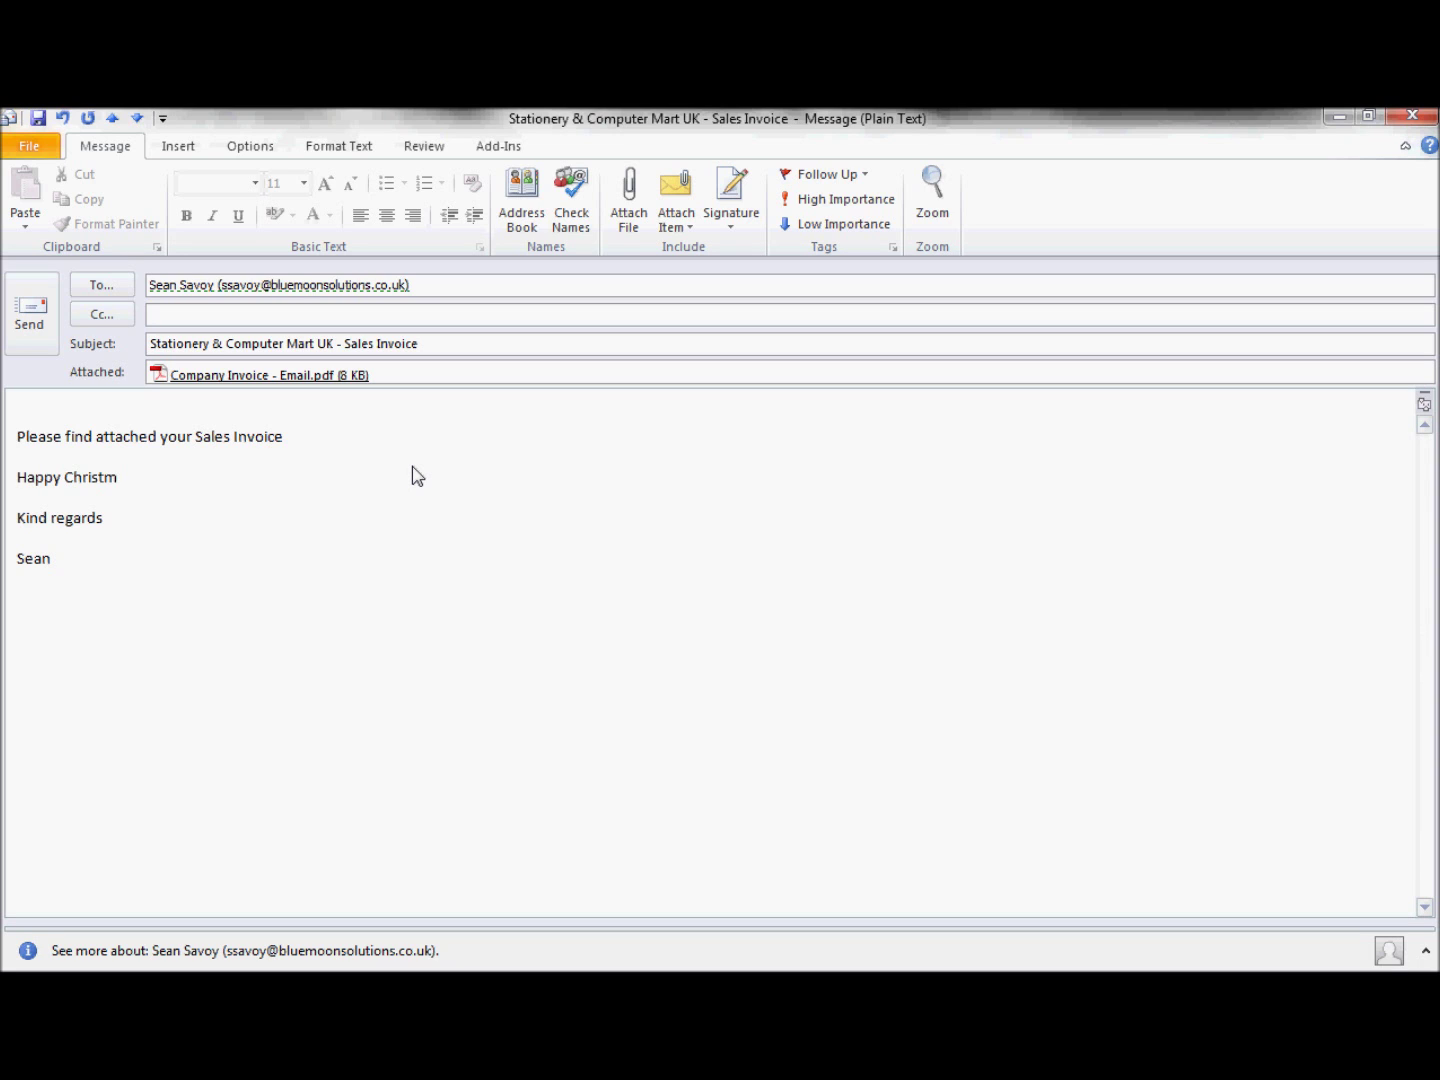
pyautogui.click(29, 329)
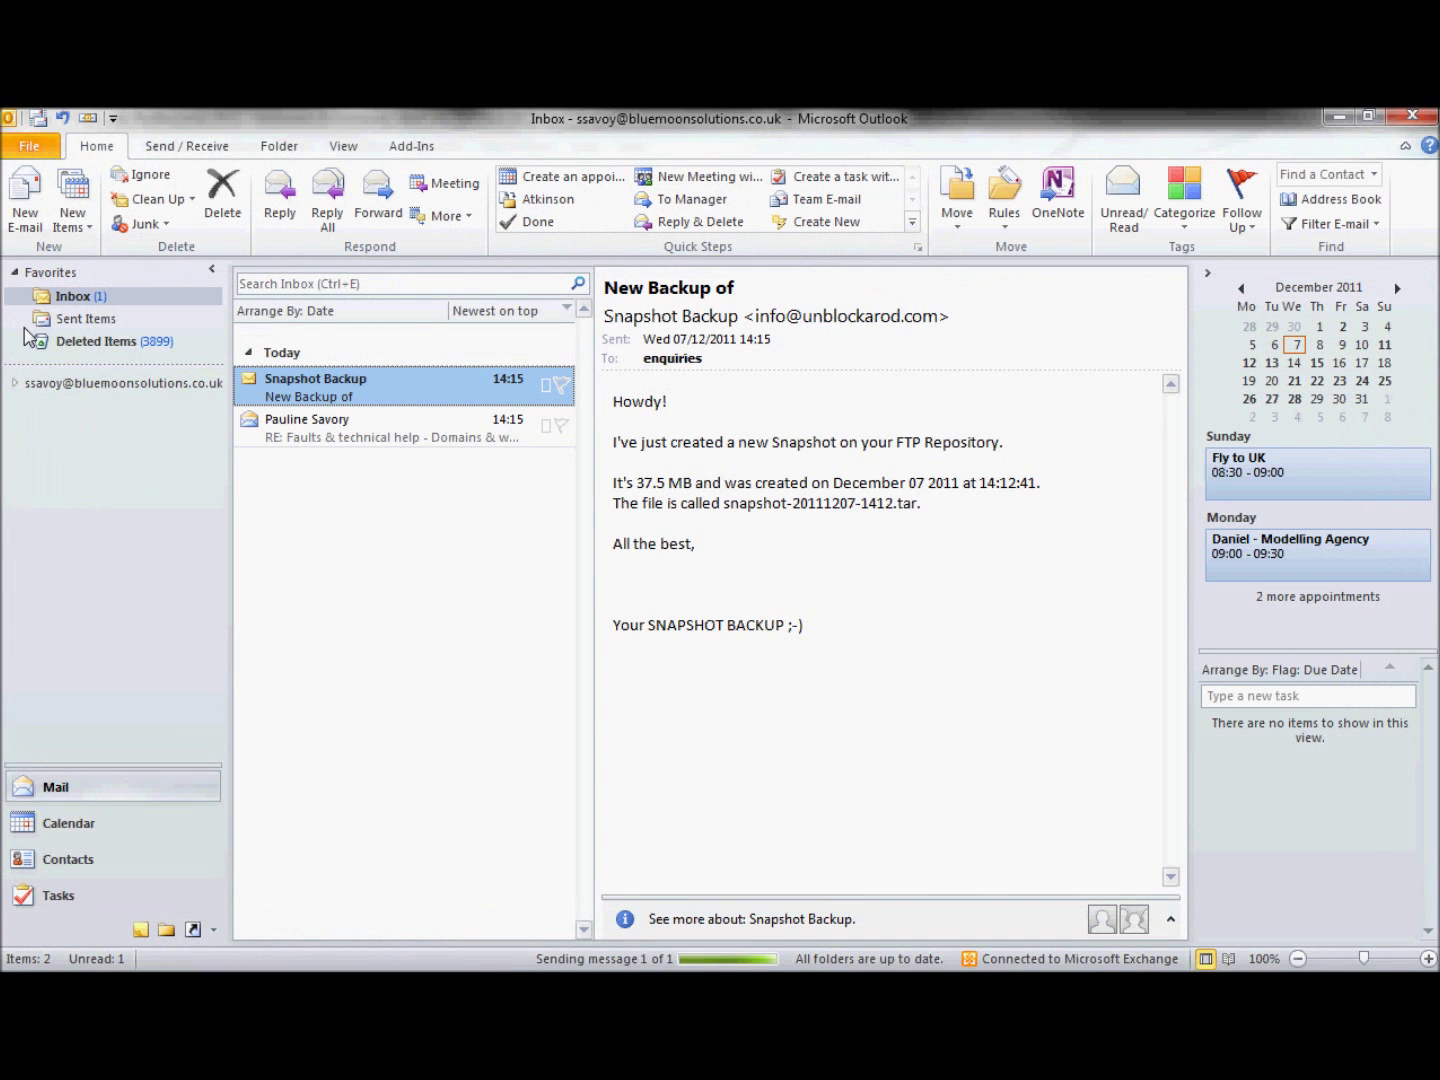
pyautogui.click(1338, 118)
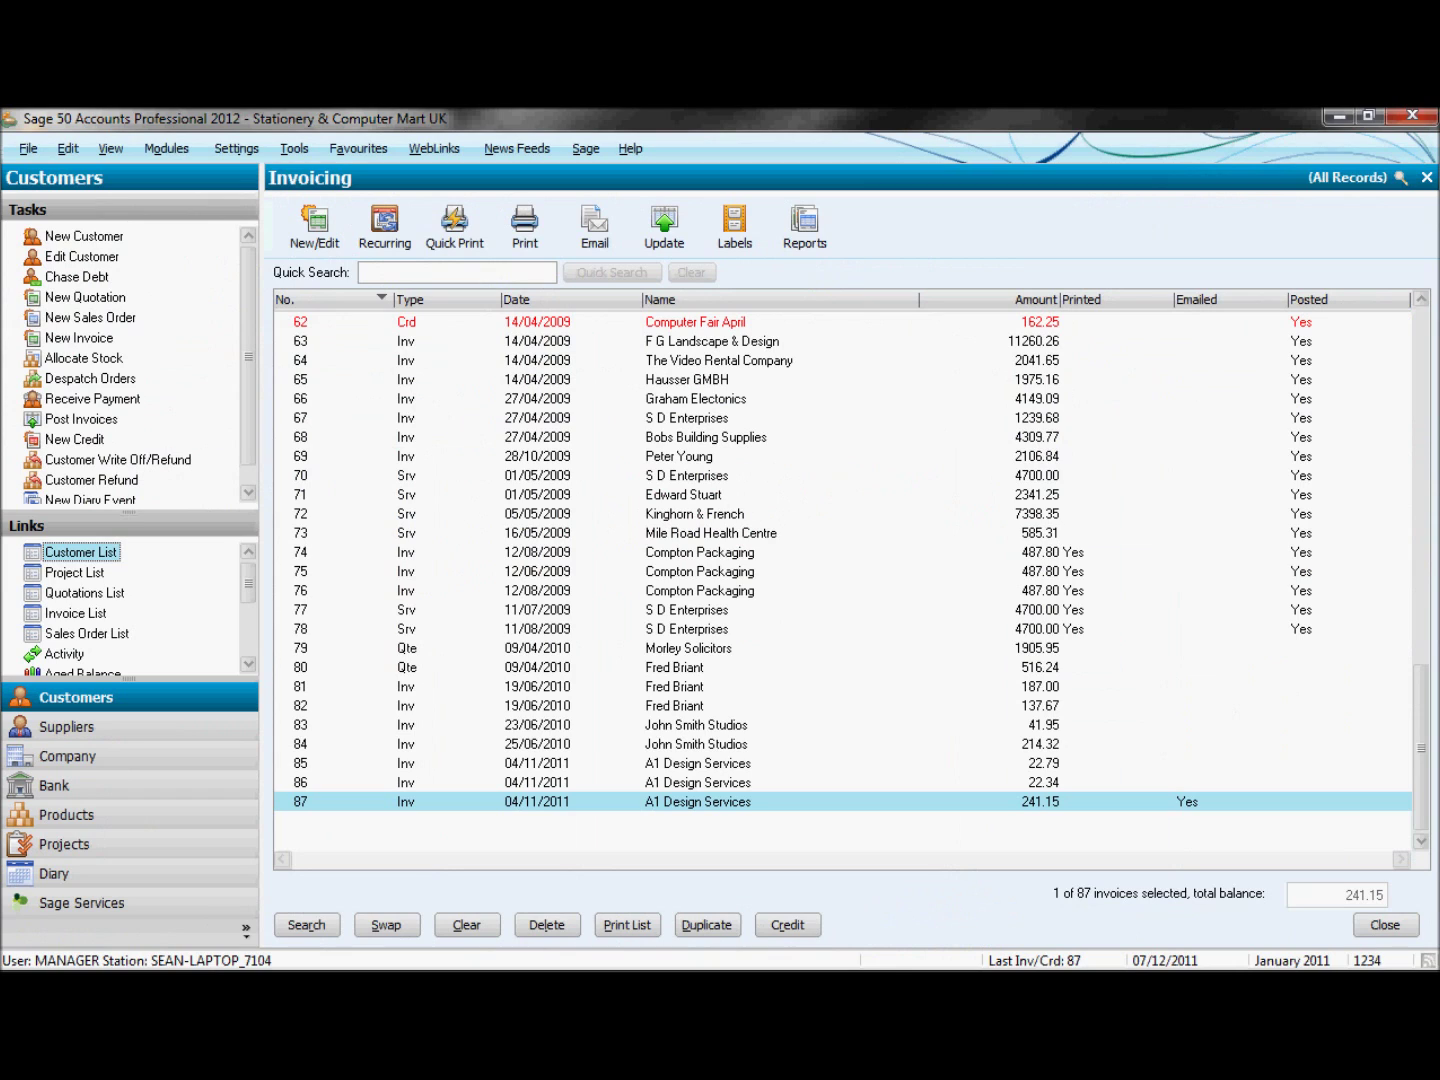